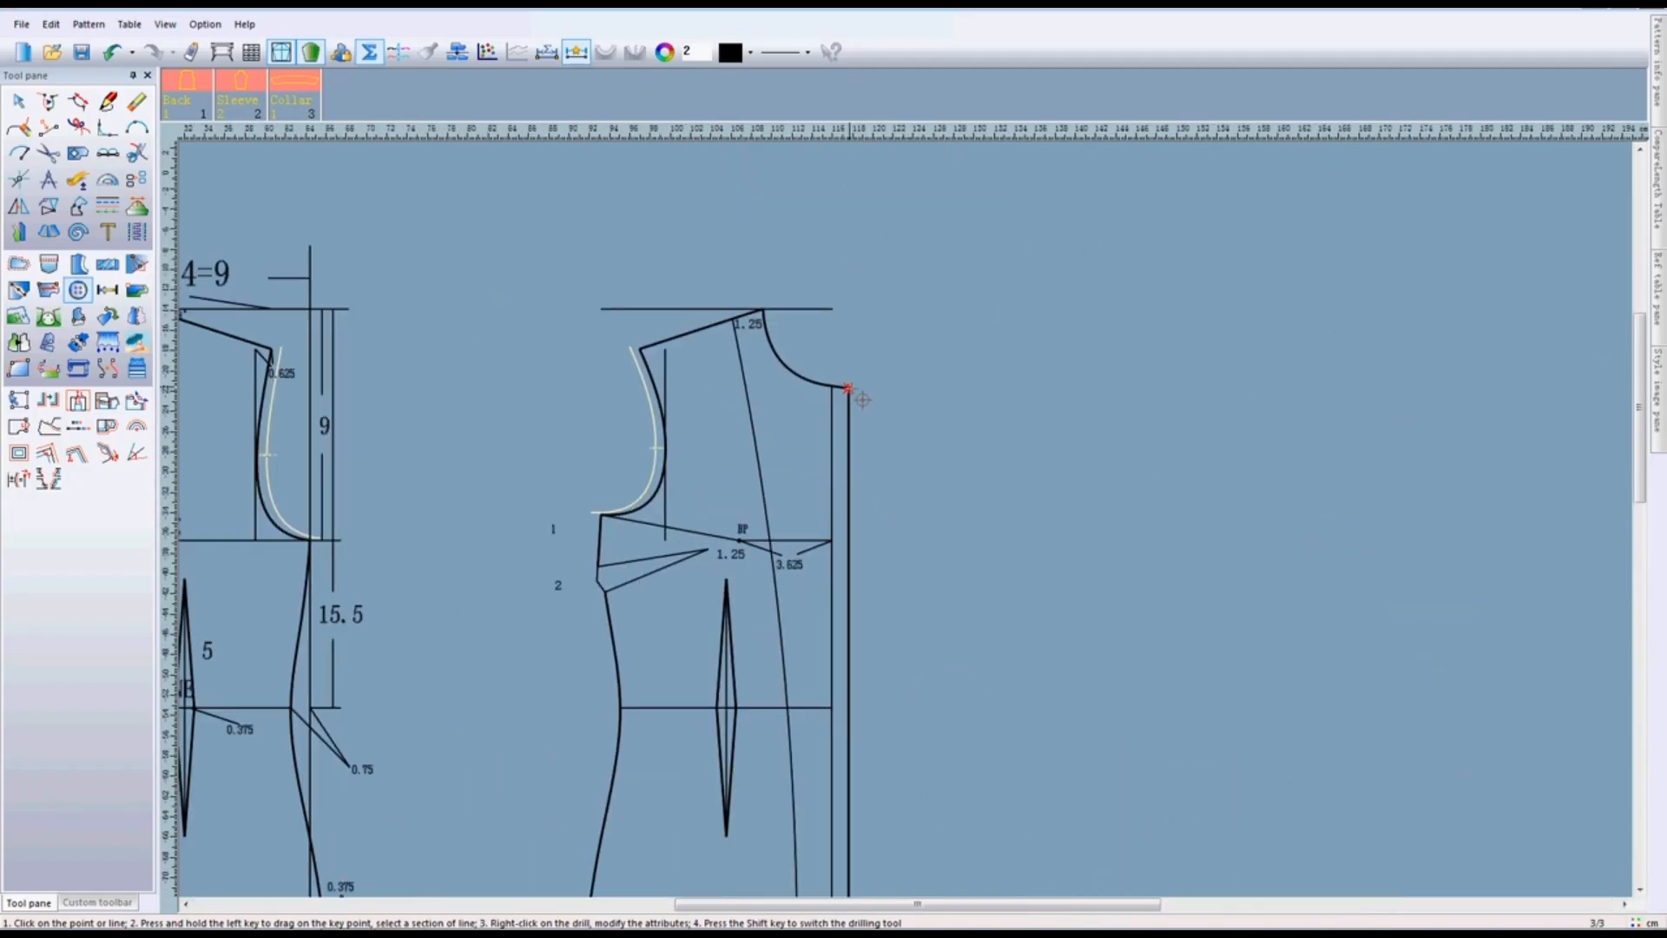
- Start a drill from the neckline end of the front bodice's front edge, with start offsets of -2 horizontally and -2 vertically
left_click(862, 400)
left_click(1068, 402)
left_click(1082, 417)
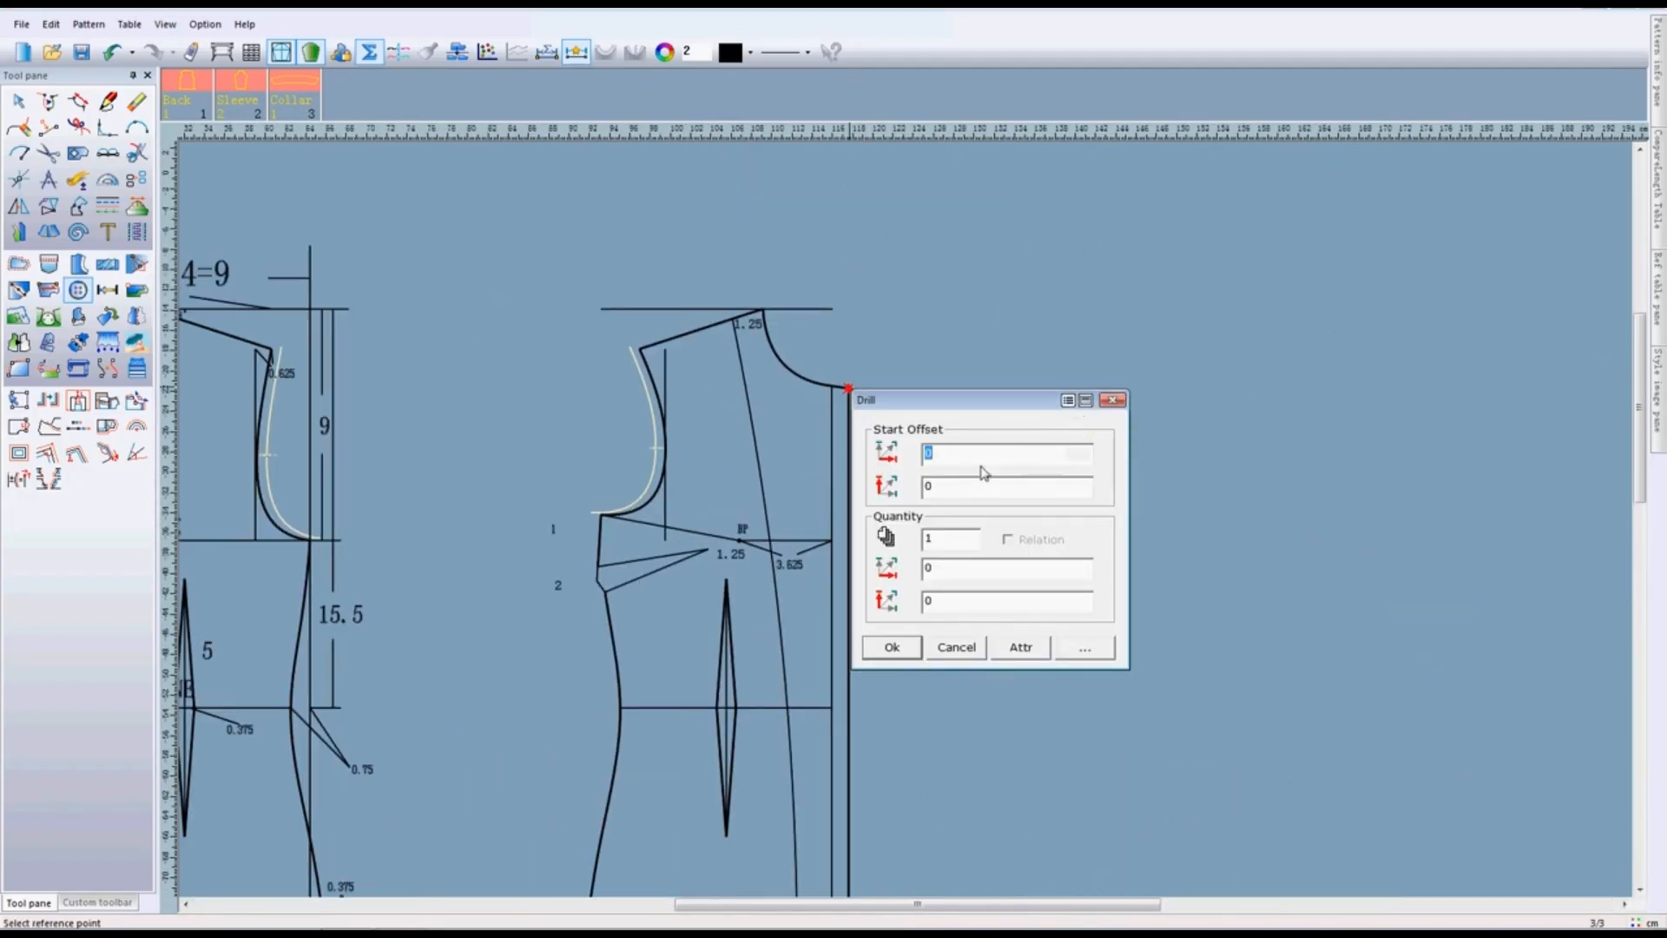
left_click_drag(959, 456, 856, 457)
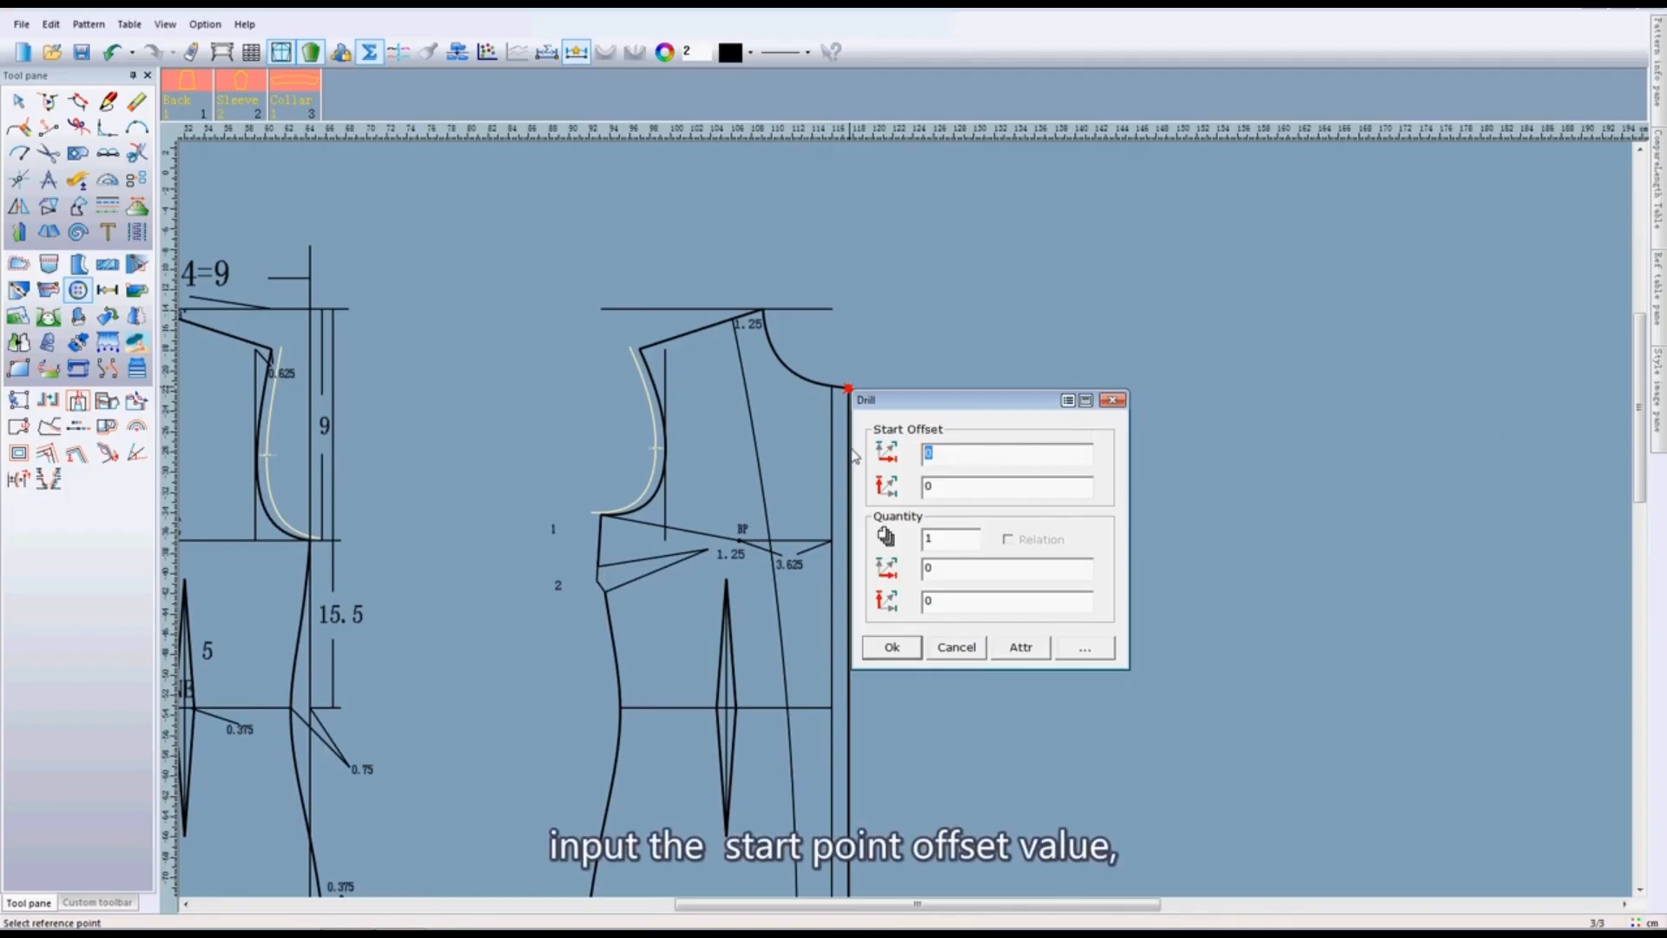
type("-")
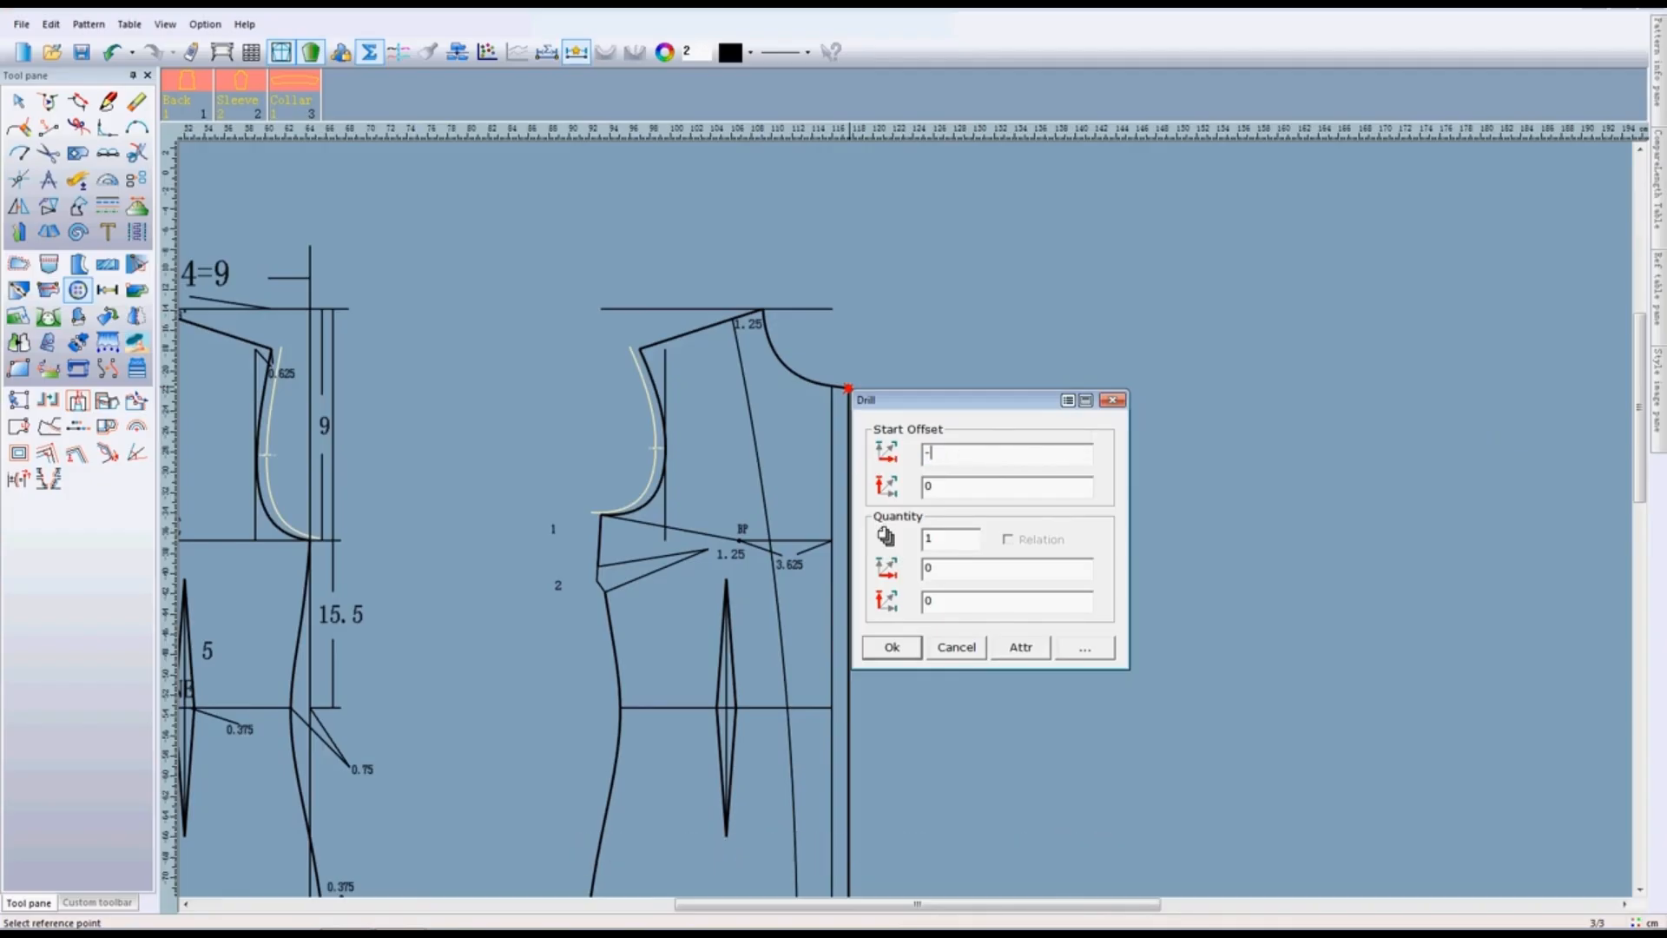
type("-2")
- Set the drill quantity to 5, adjust the vertical spacing, and create the row of buttons down the front
left_click(953, 543)
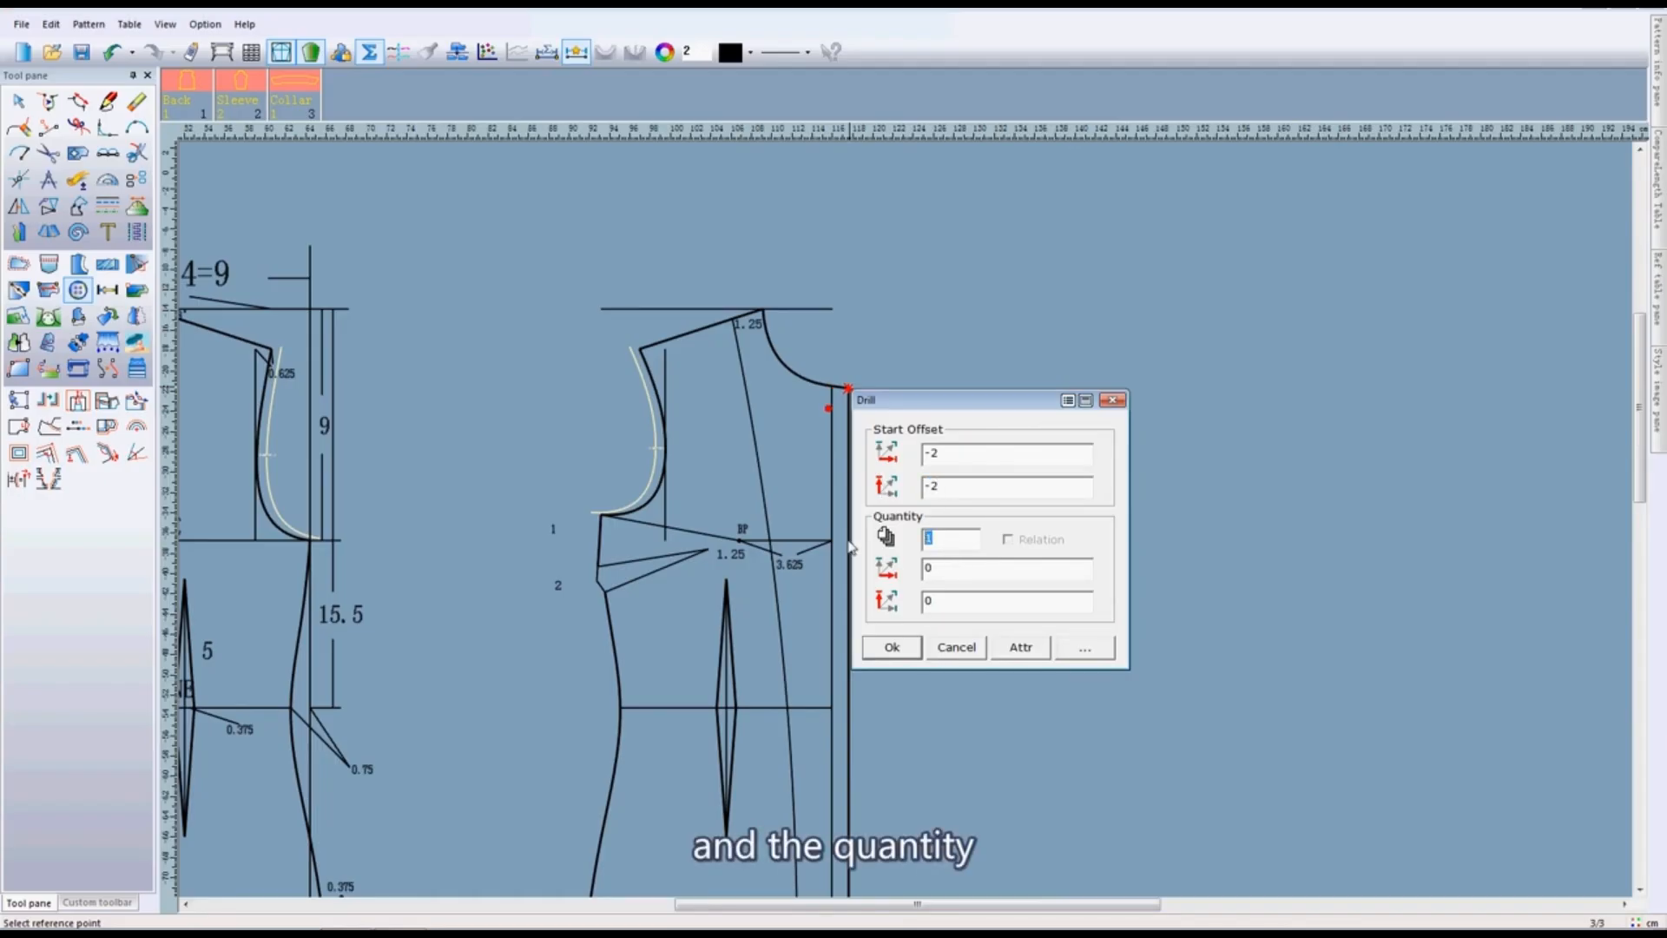
type("5")
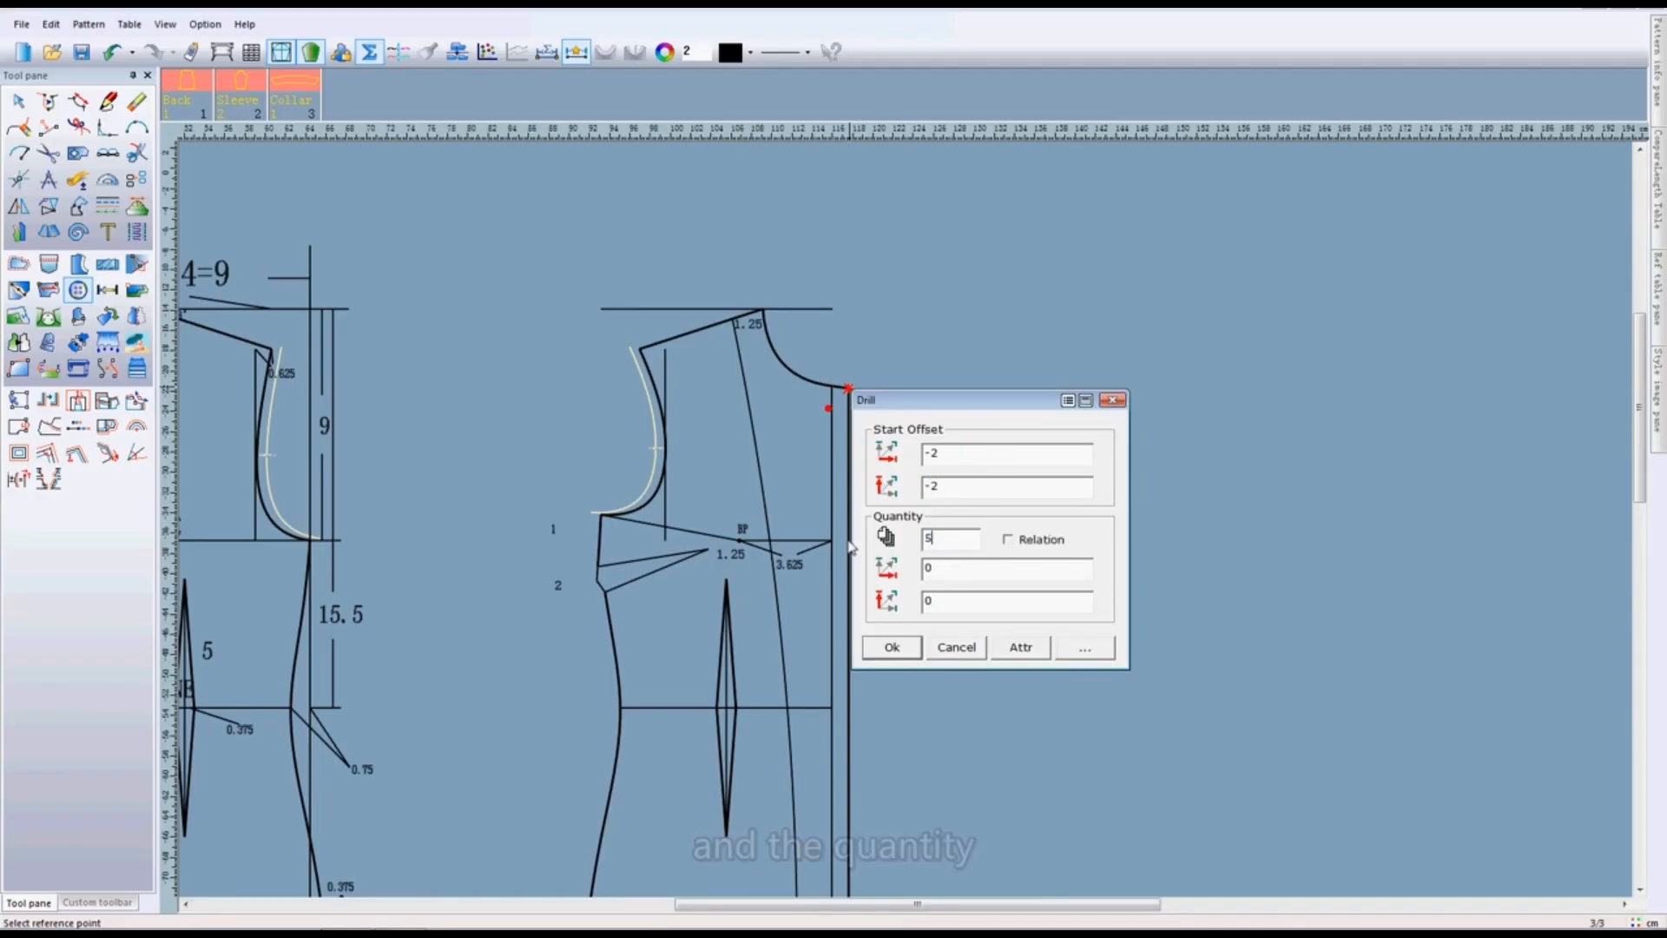
double_click(946, 601)
left_click(891, 646)
scroll(903, 513, "down", 2)
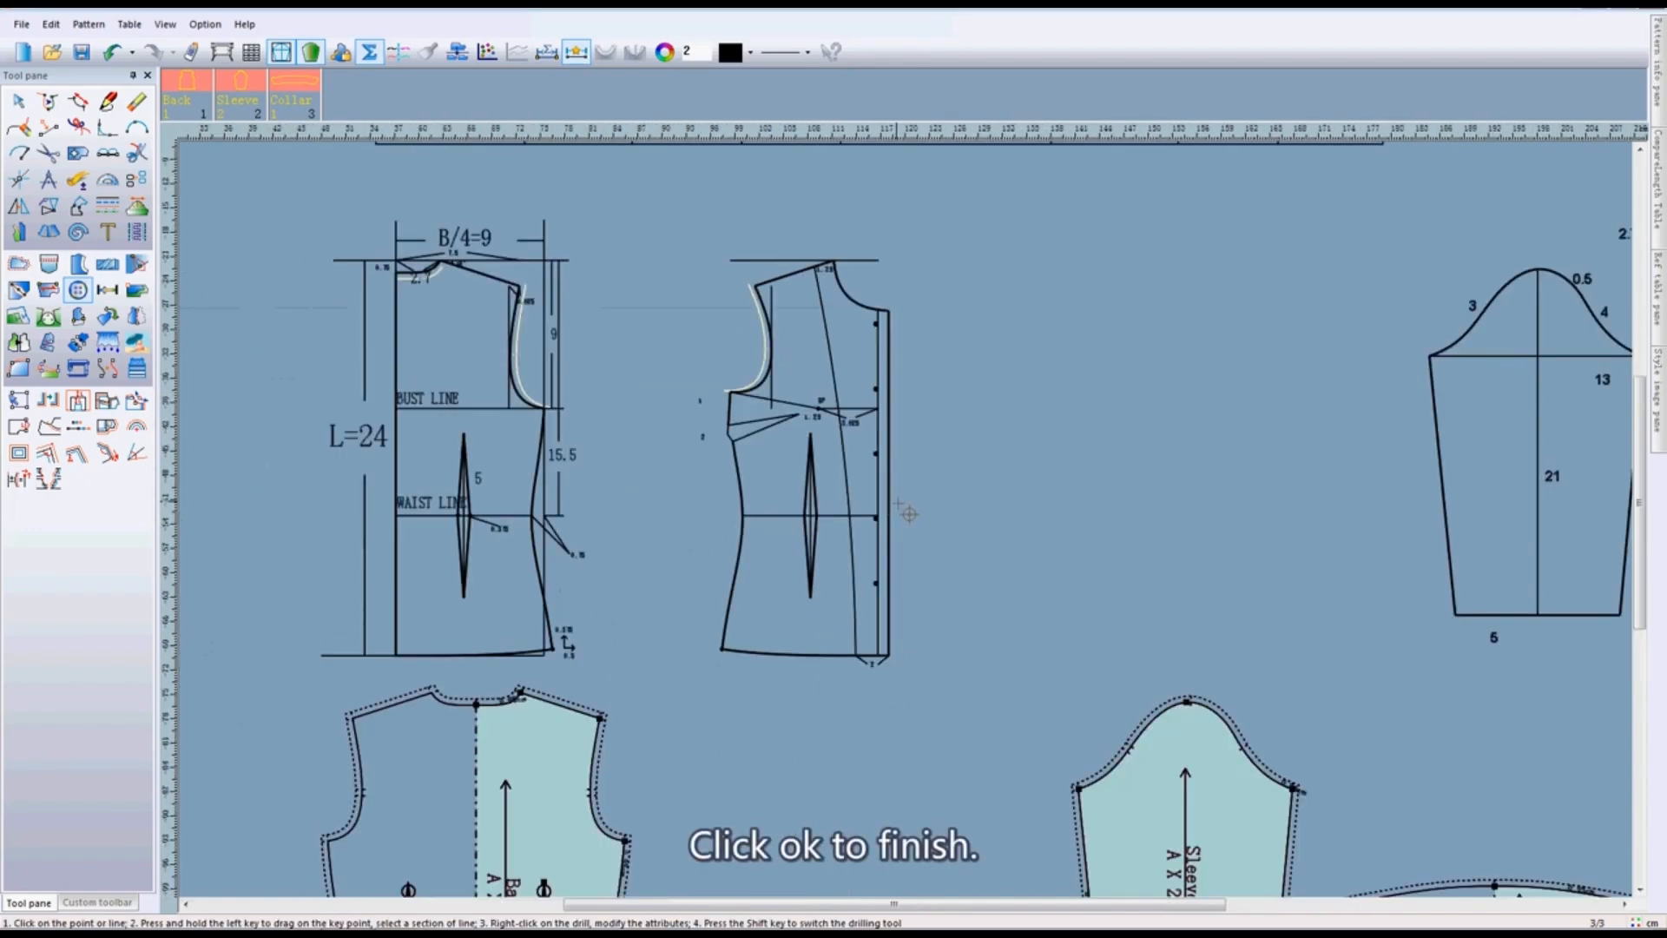
scroll(909, 513, "up", 4)
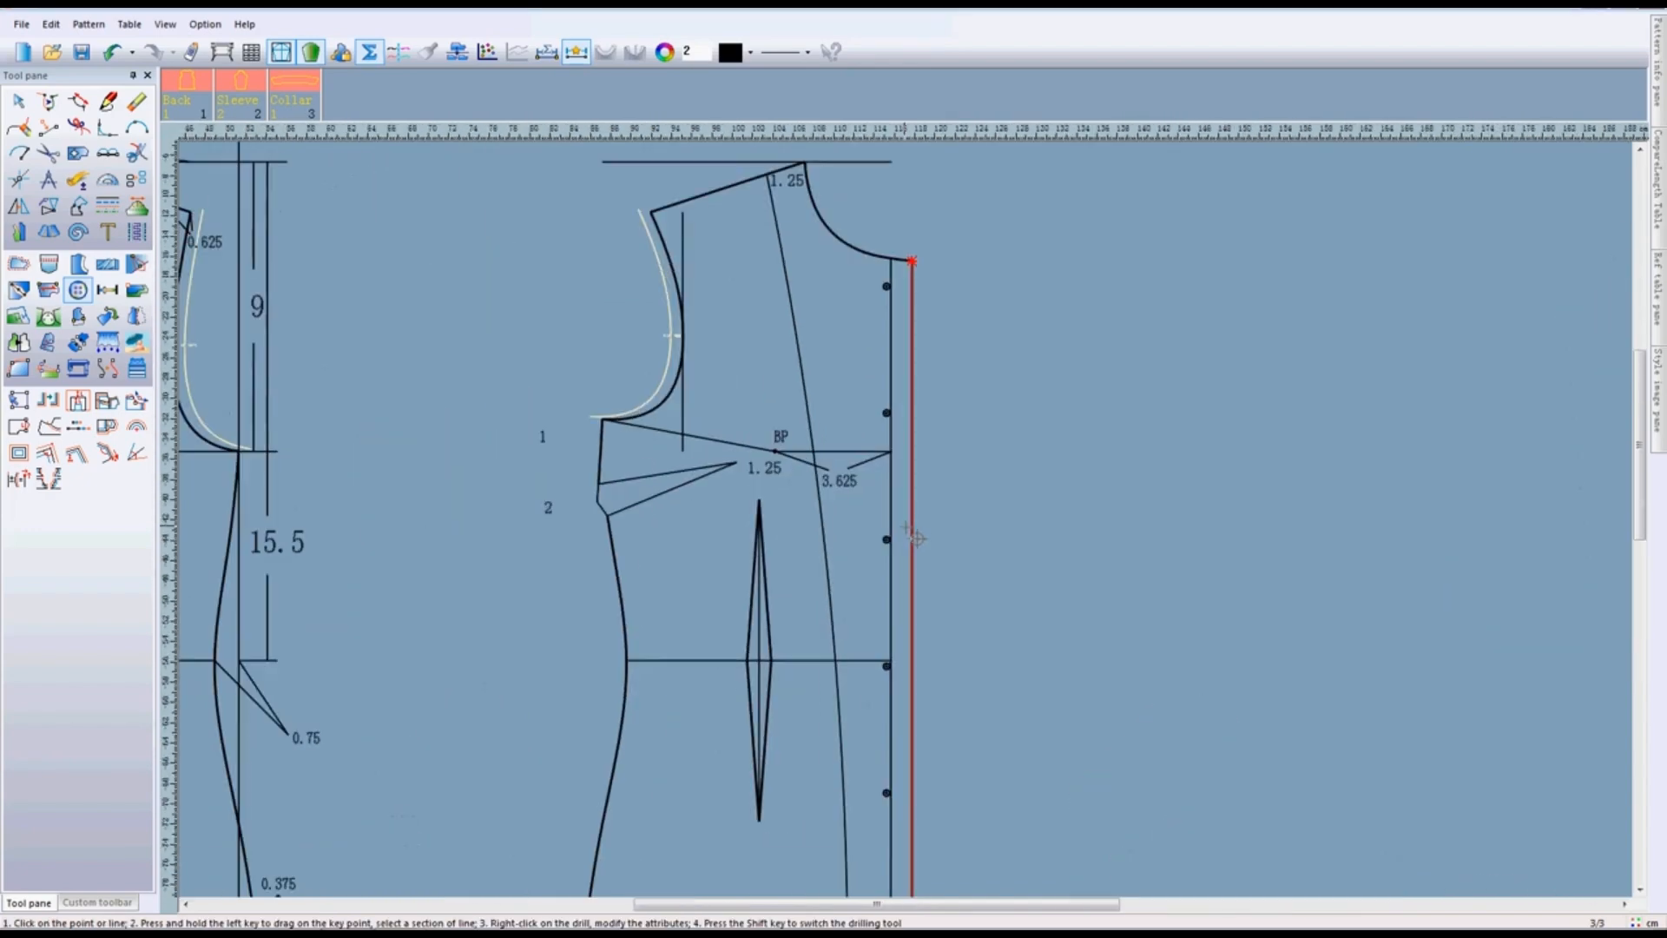
scroll(917, 538, "down", 1)
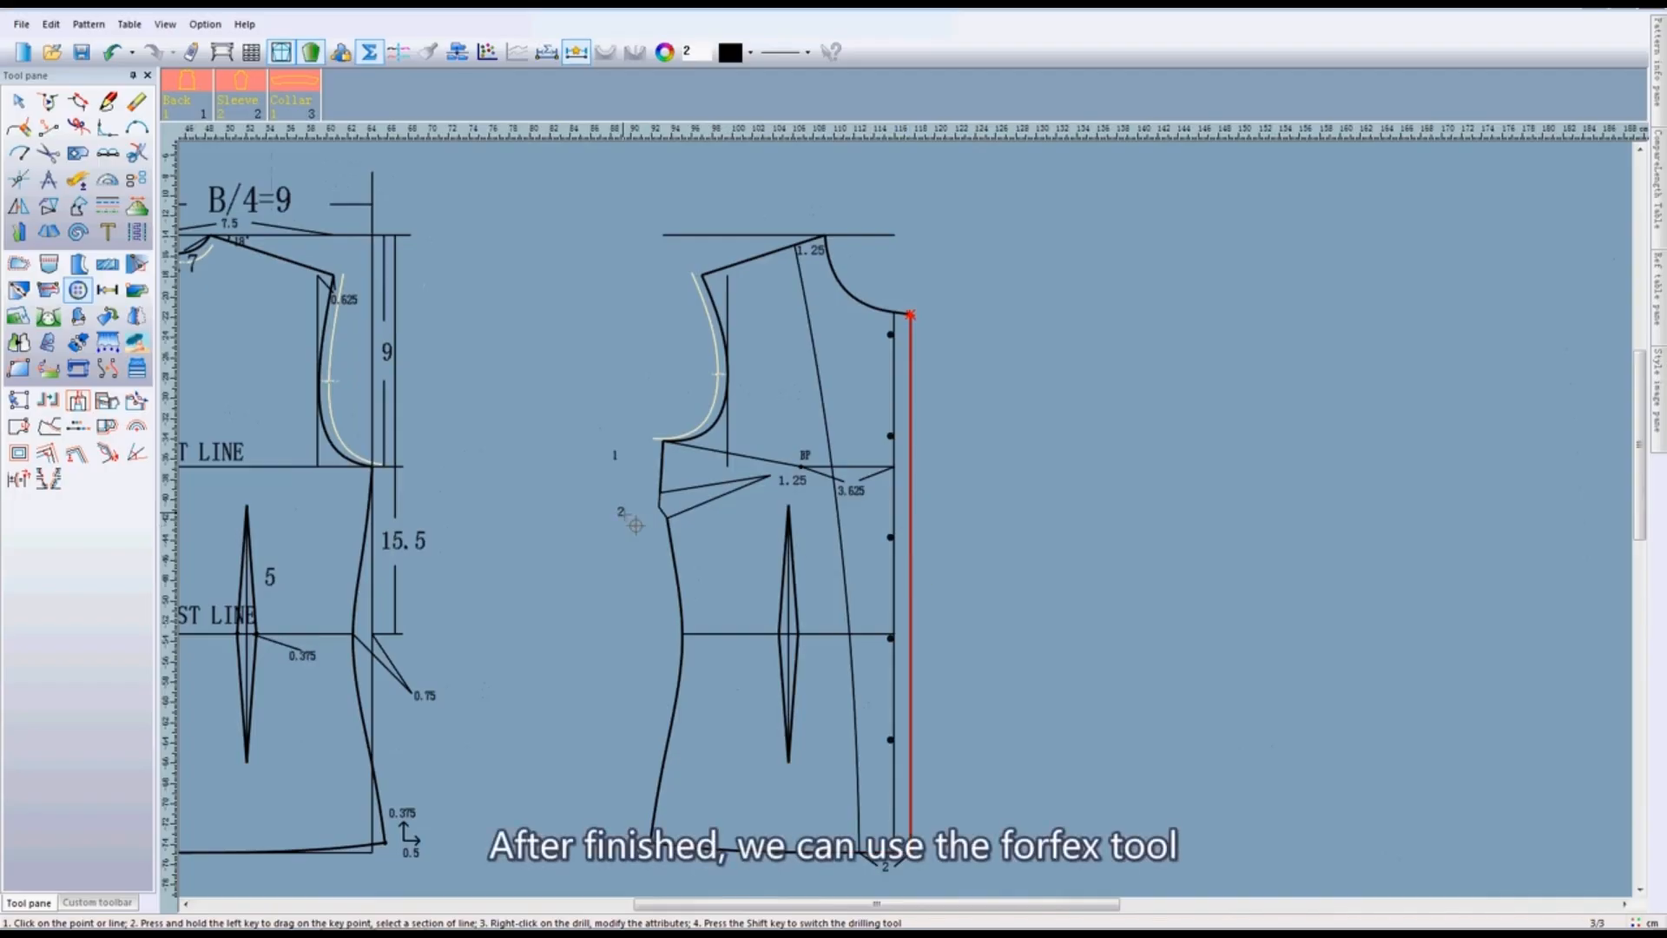
- With the Forfex tool, trace the front bodice outline along the shoulder line, neckline and front edge
left_click(50, 156)
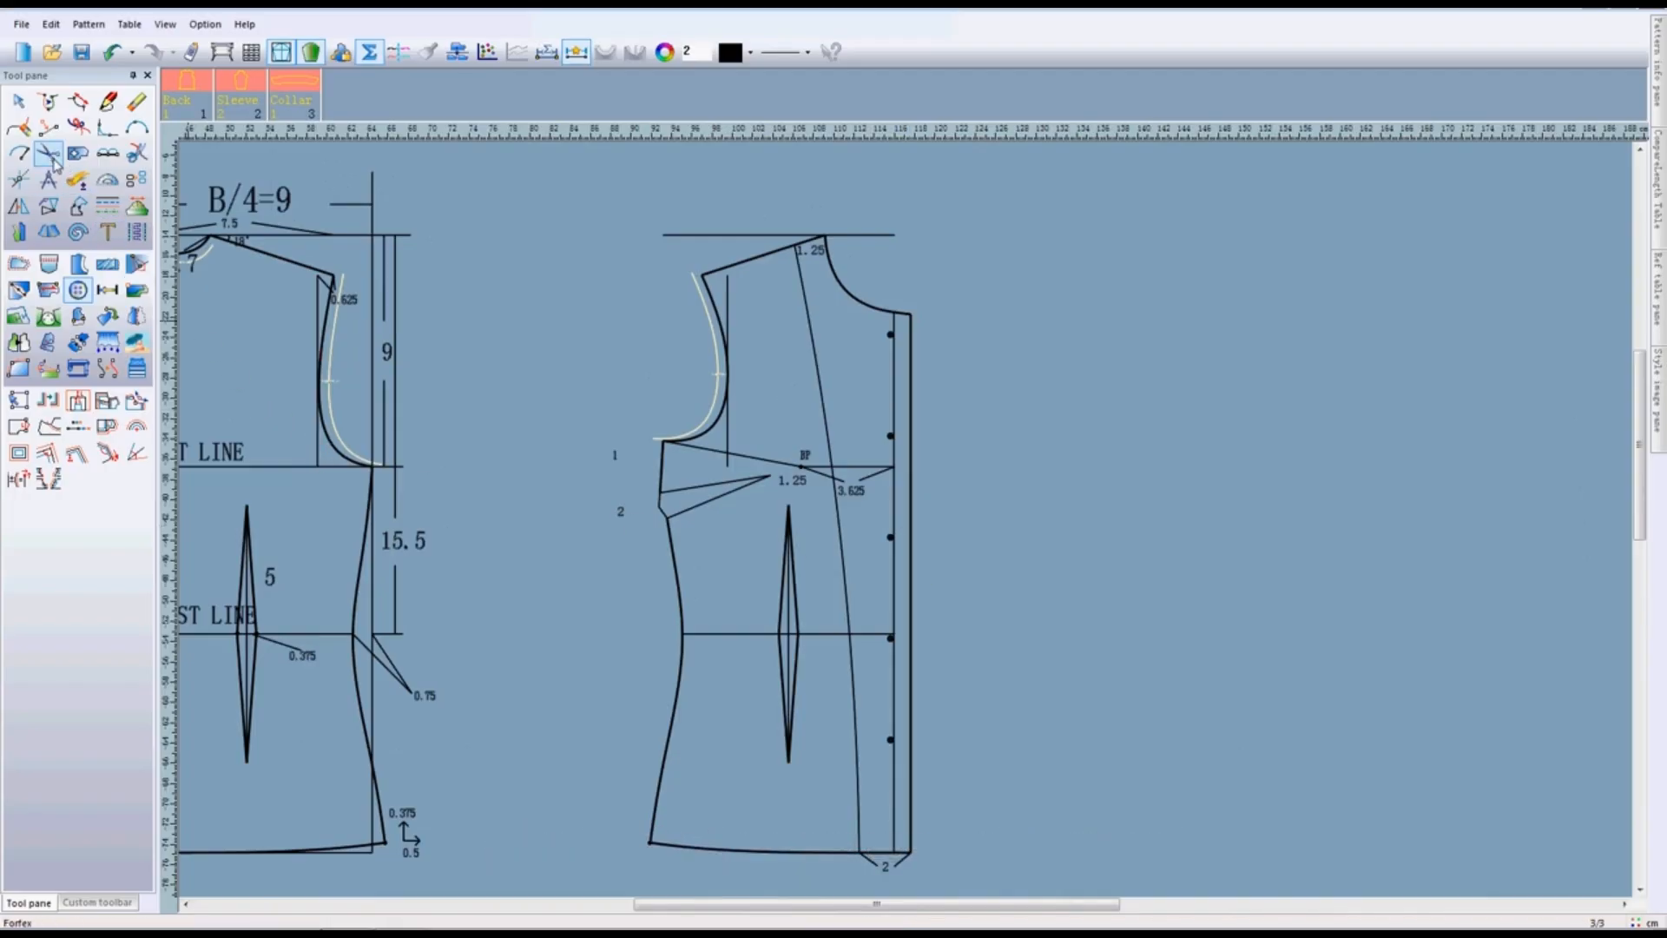
left_click(50, 156)
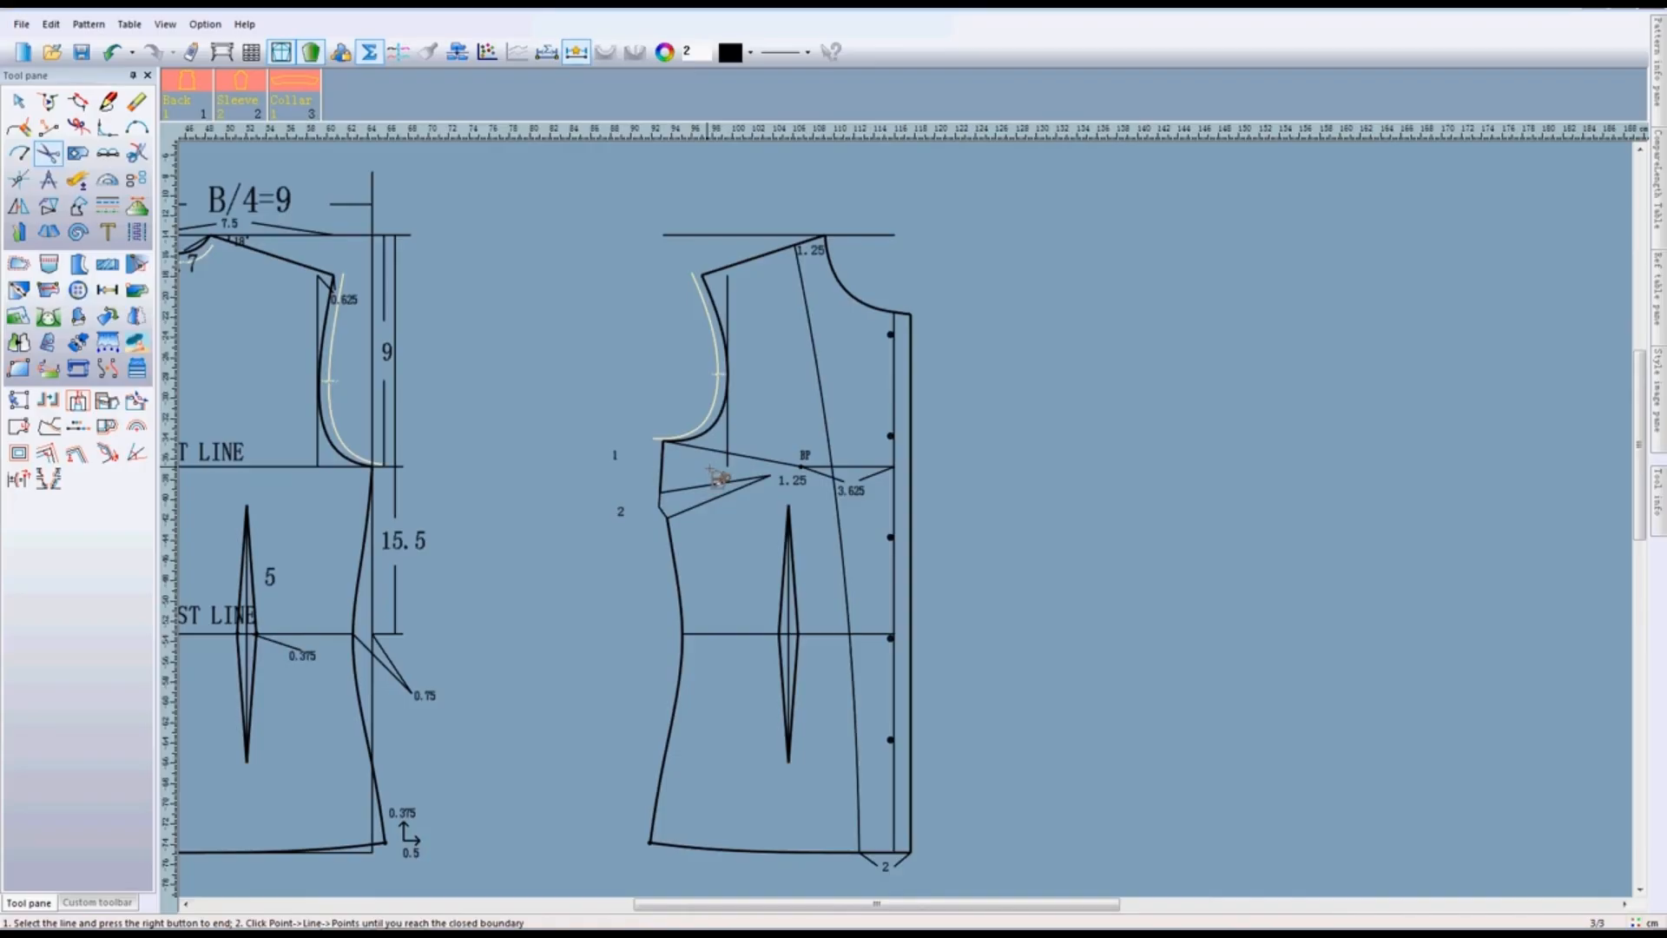
scroll(894, 474, "up", 2)
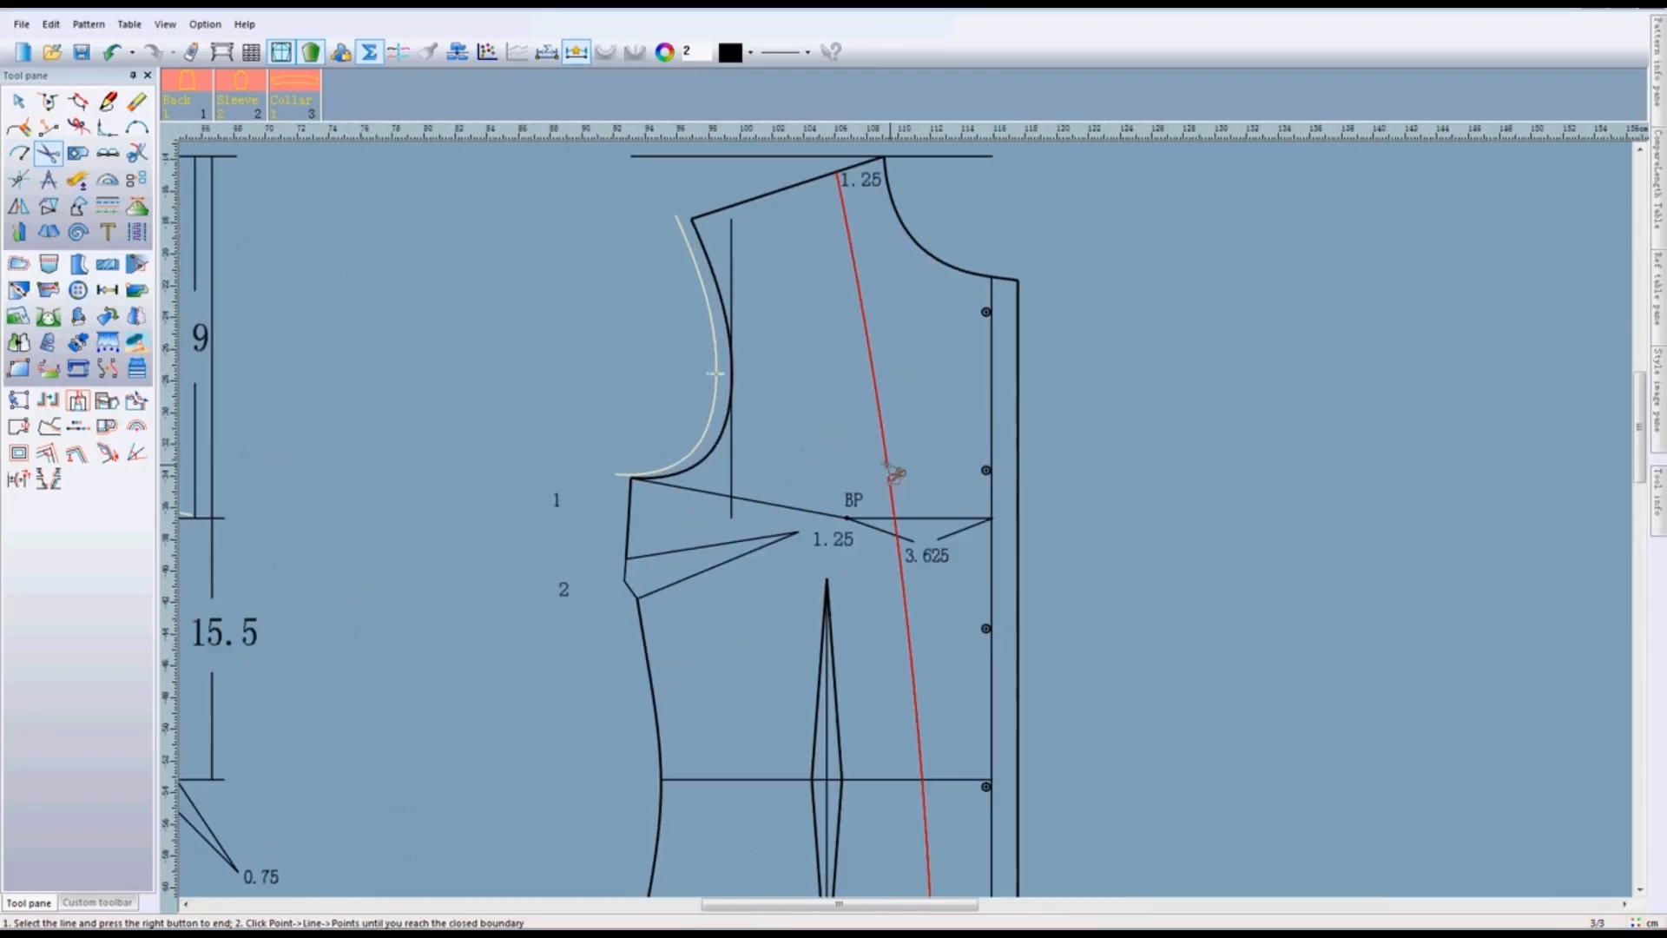
left_click(764, 196)
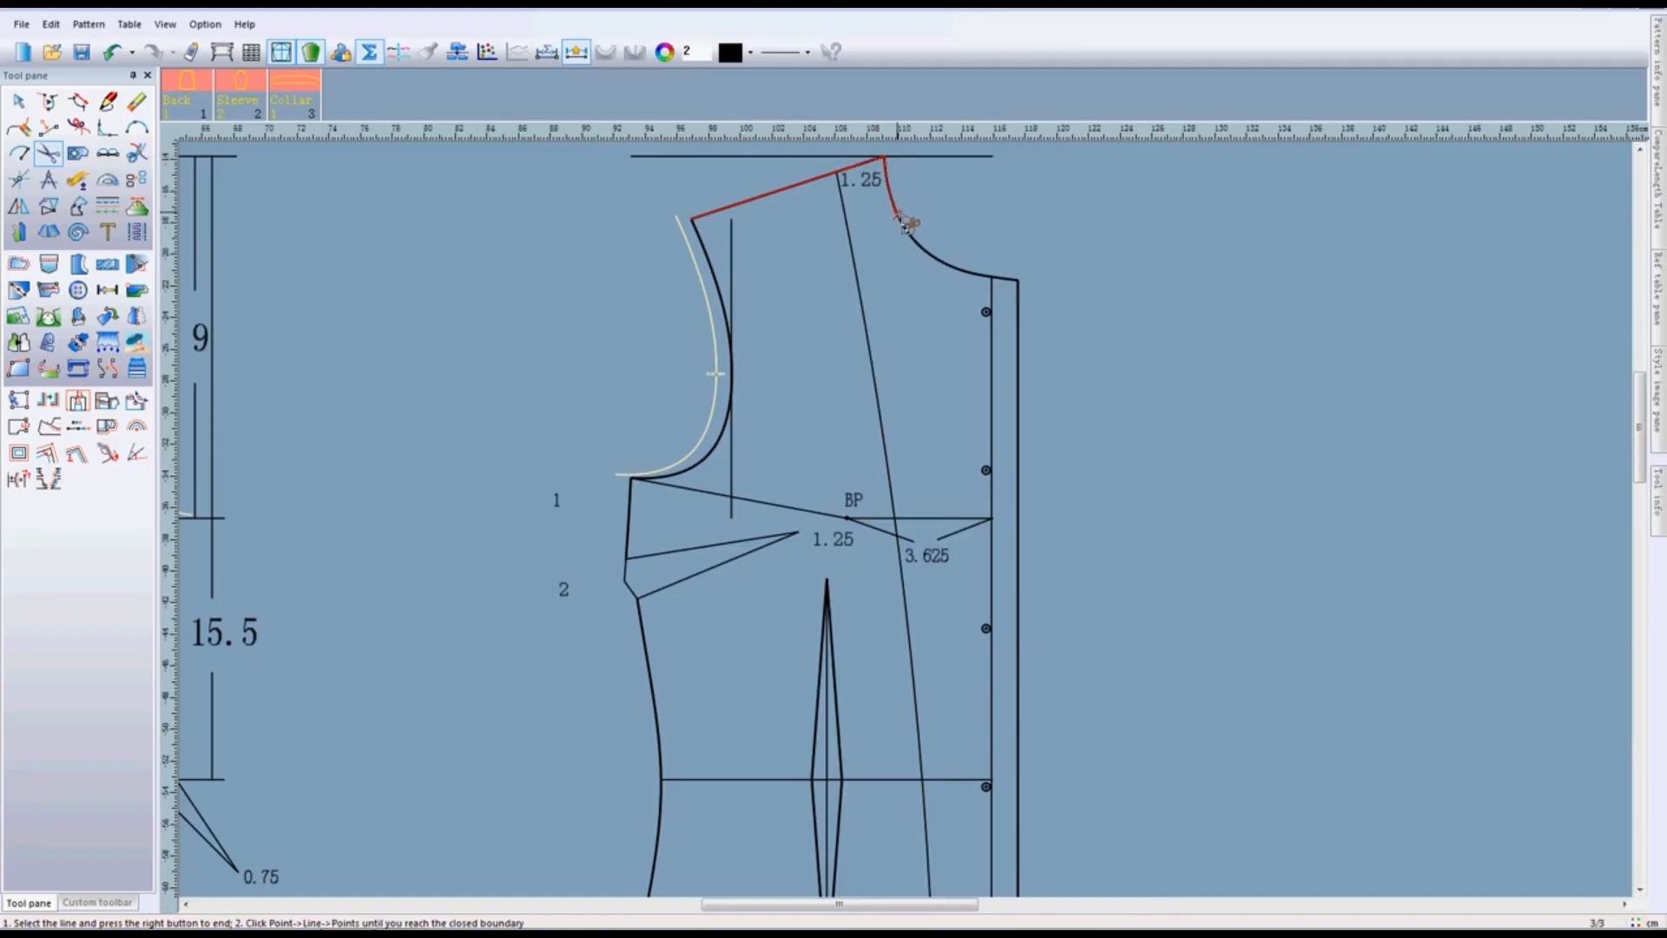
left_click(1017, 280)
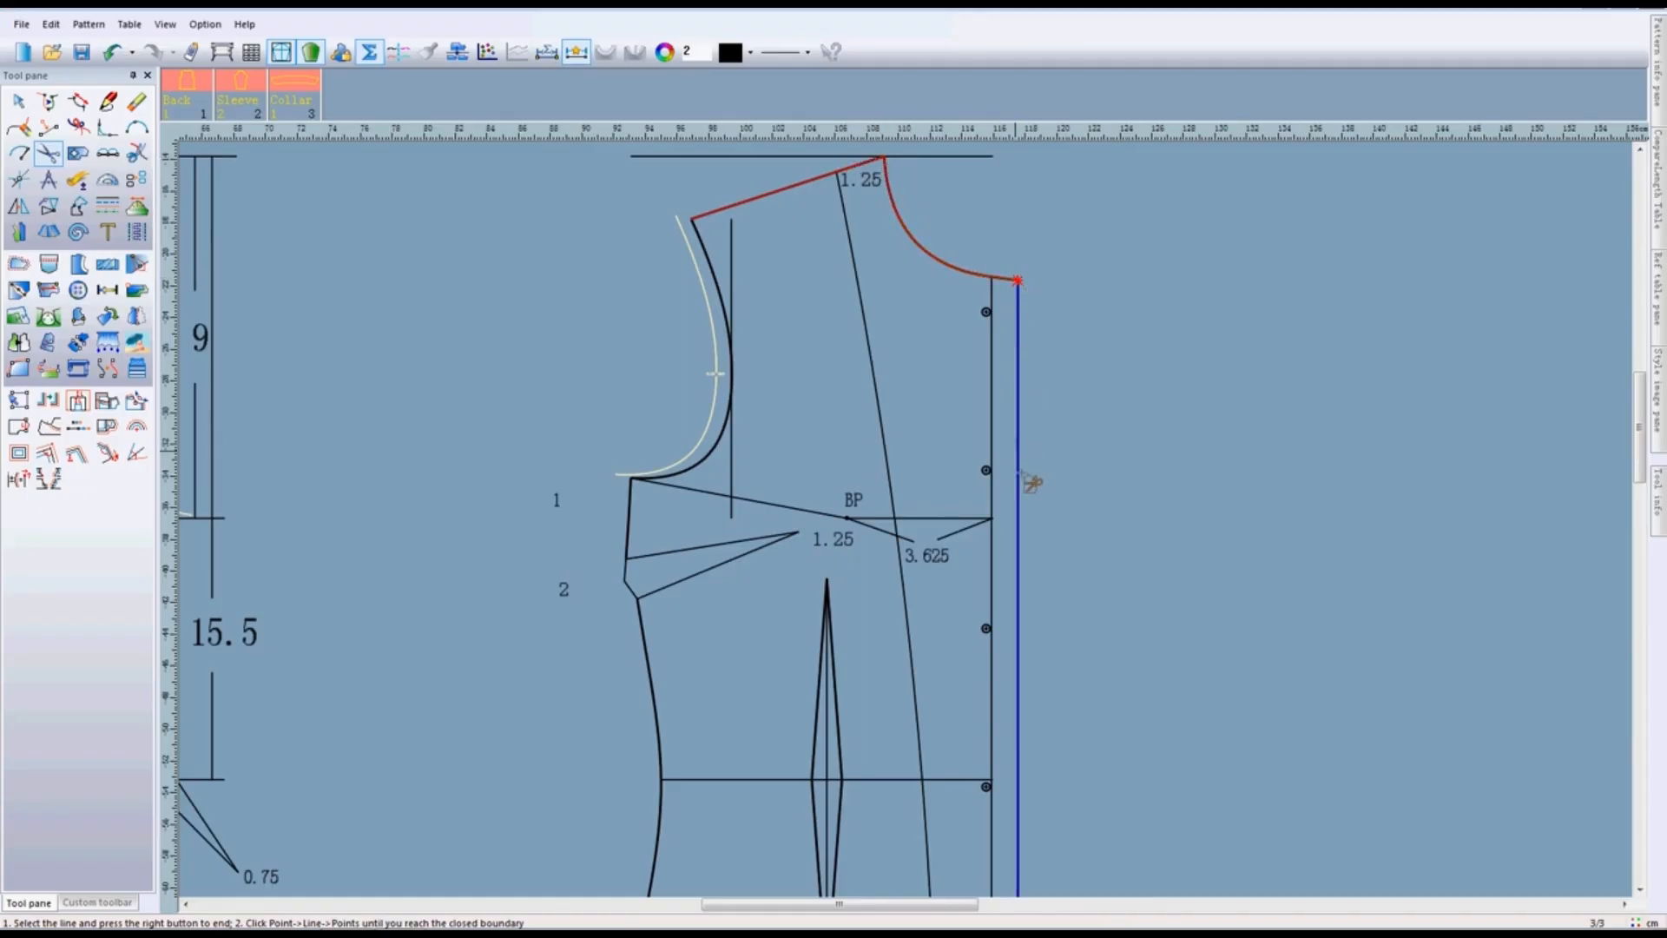
scroll(1021, 471, "down", 3)
scroll(958, 766, "down", 1)
scroll(903, 521, "up", 1)
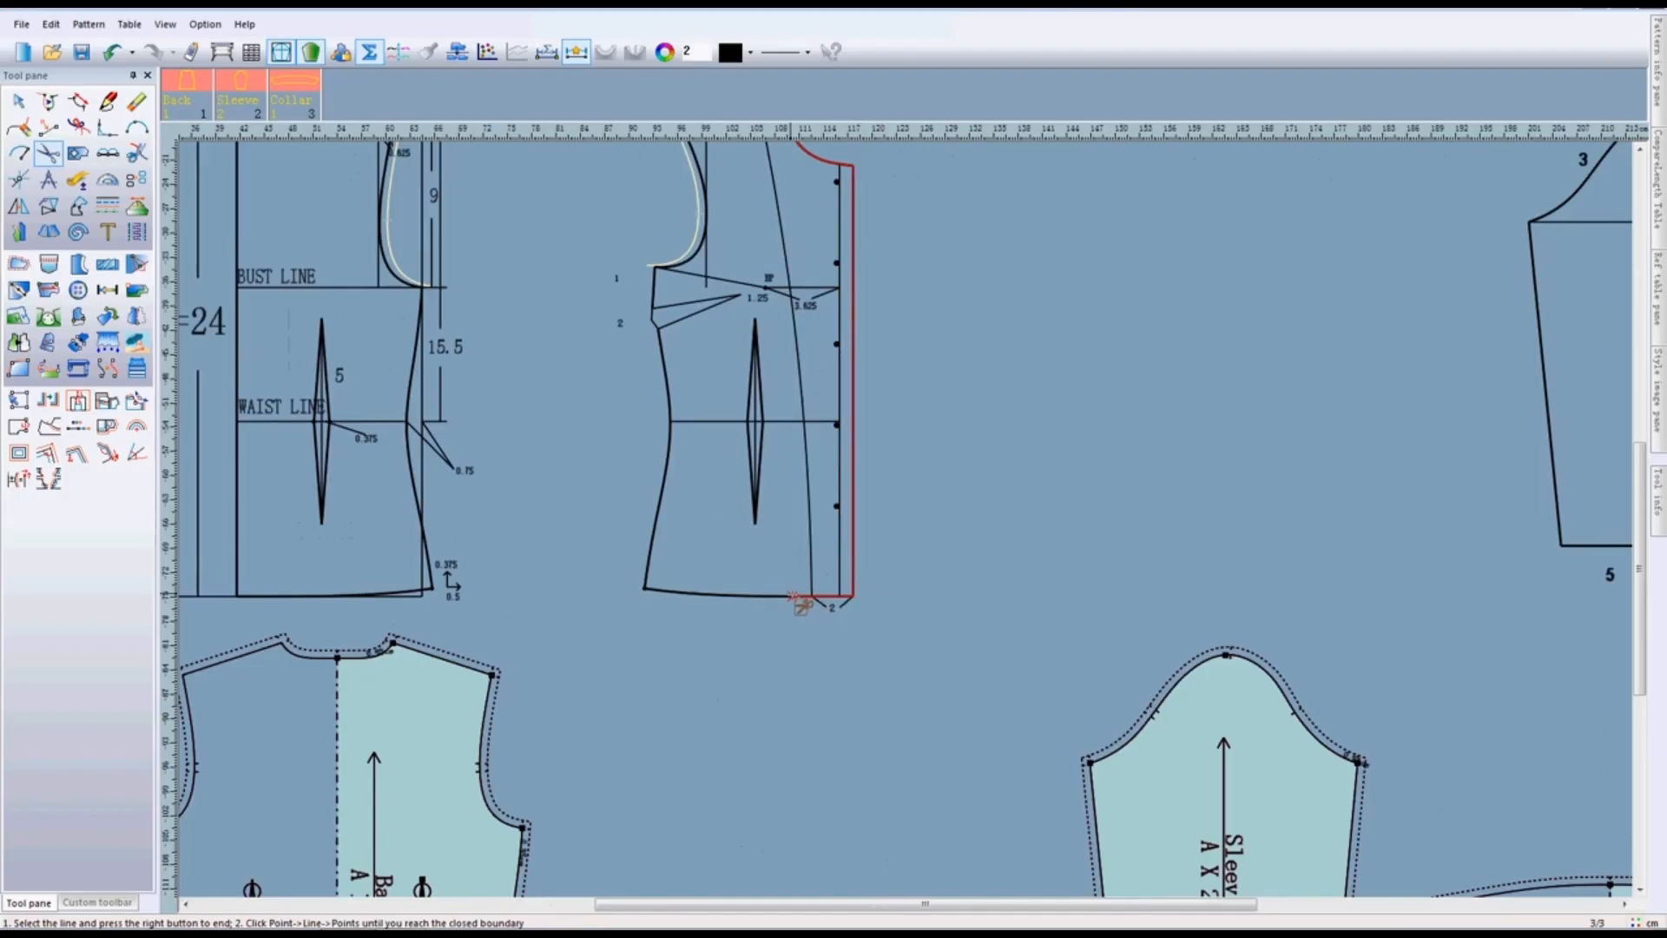
- Continue the outline along the hem, side seam and armhole, closing it at the shoulder tip to create the front pattern piece
left_click(650, 593)
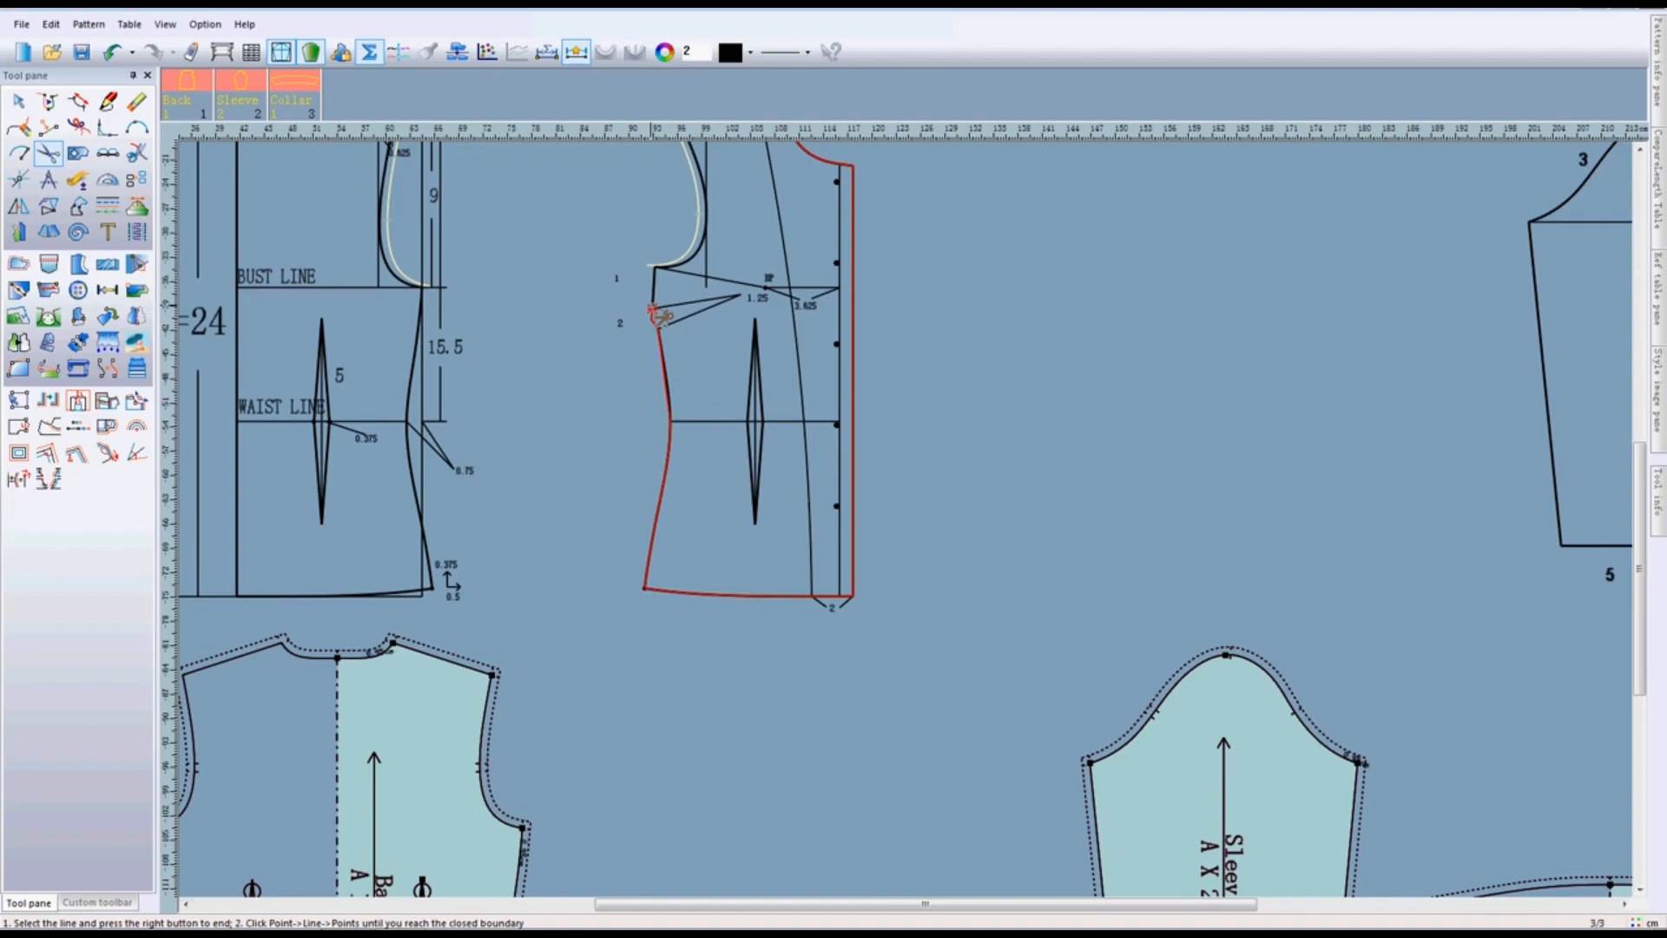
left_click(697, 251)
scroll(698, 250, "down", 2)
scroll(906, 519, "up", 4)
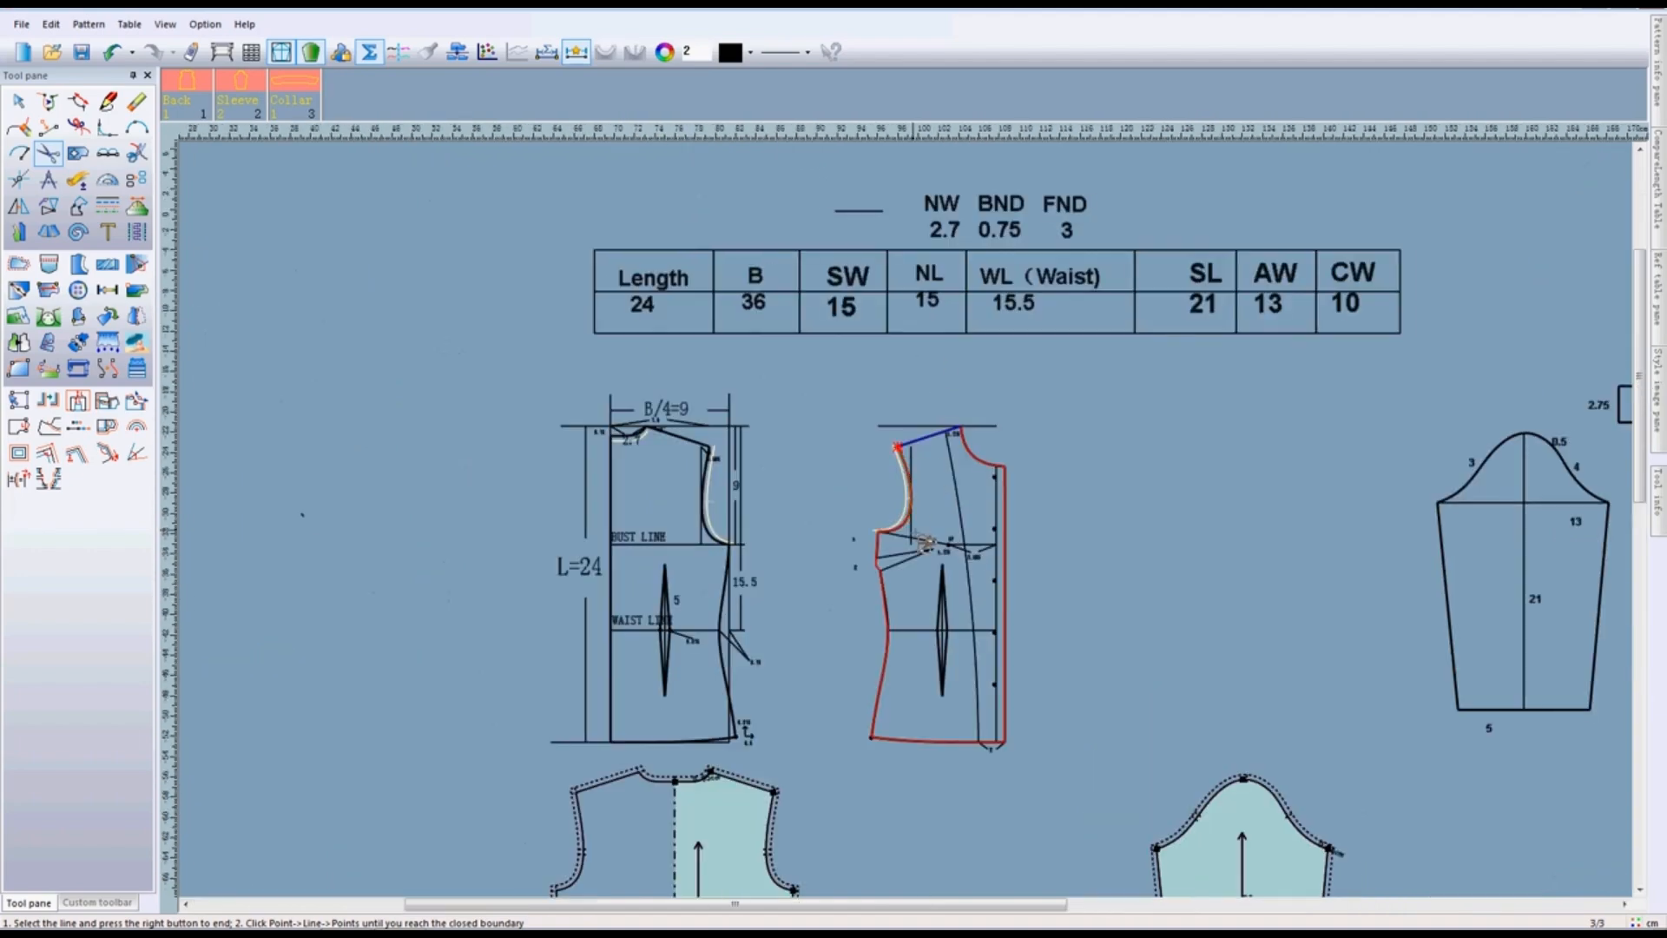
scroll(937, 534, "up", 2)
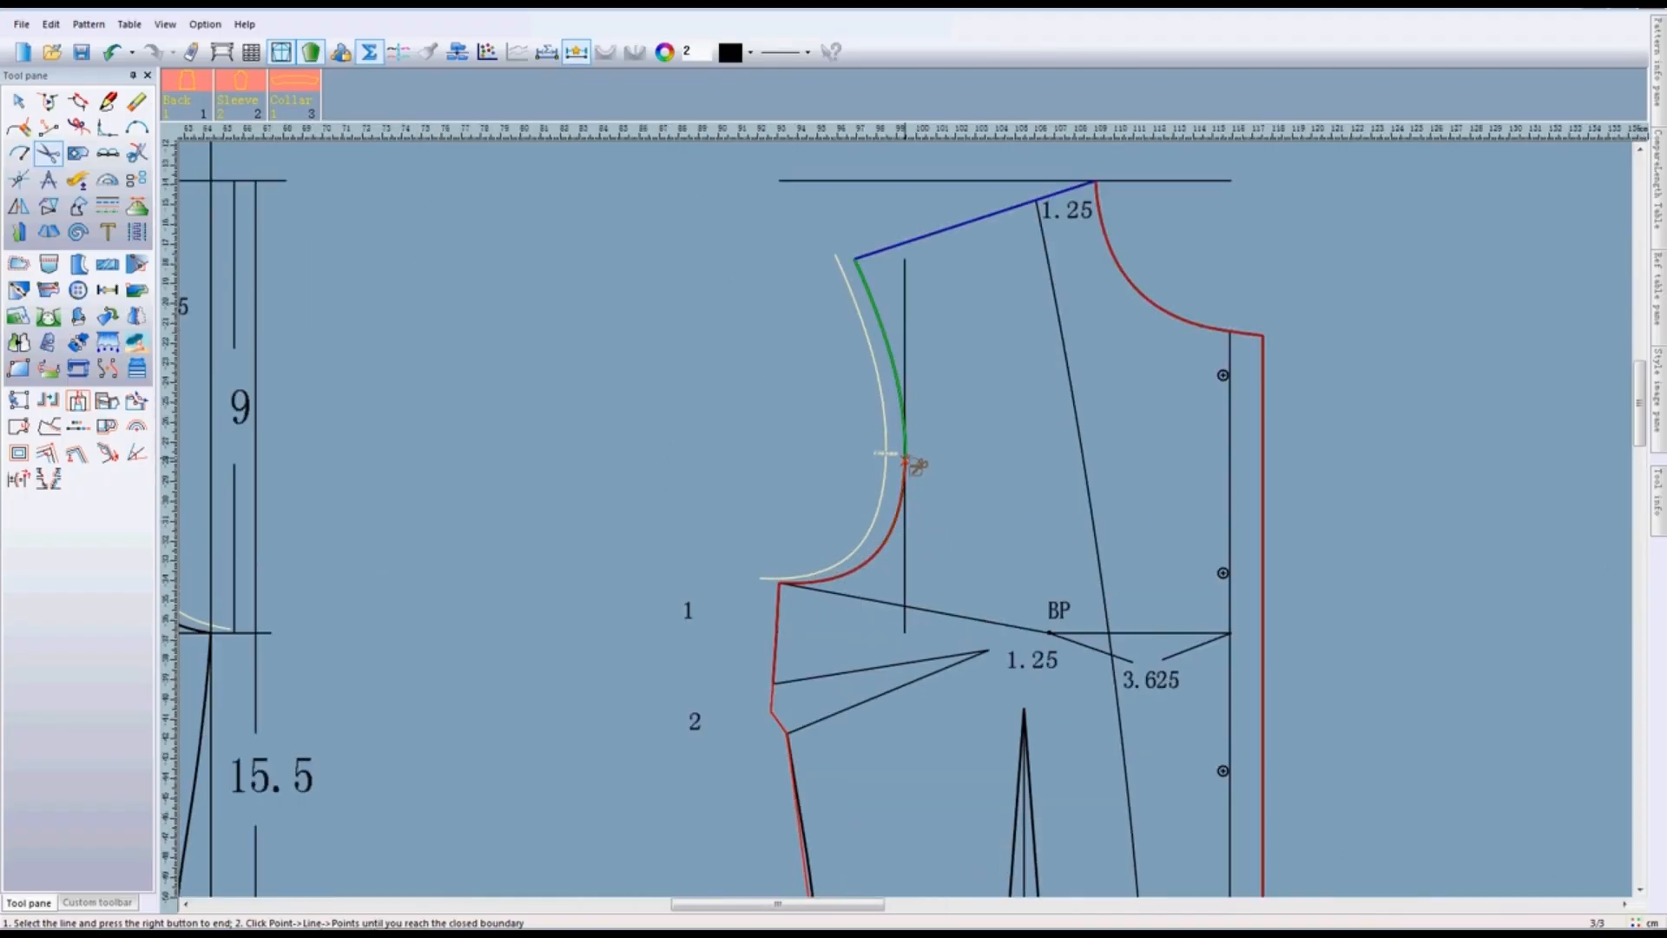
left_click(857, 260)
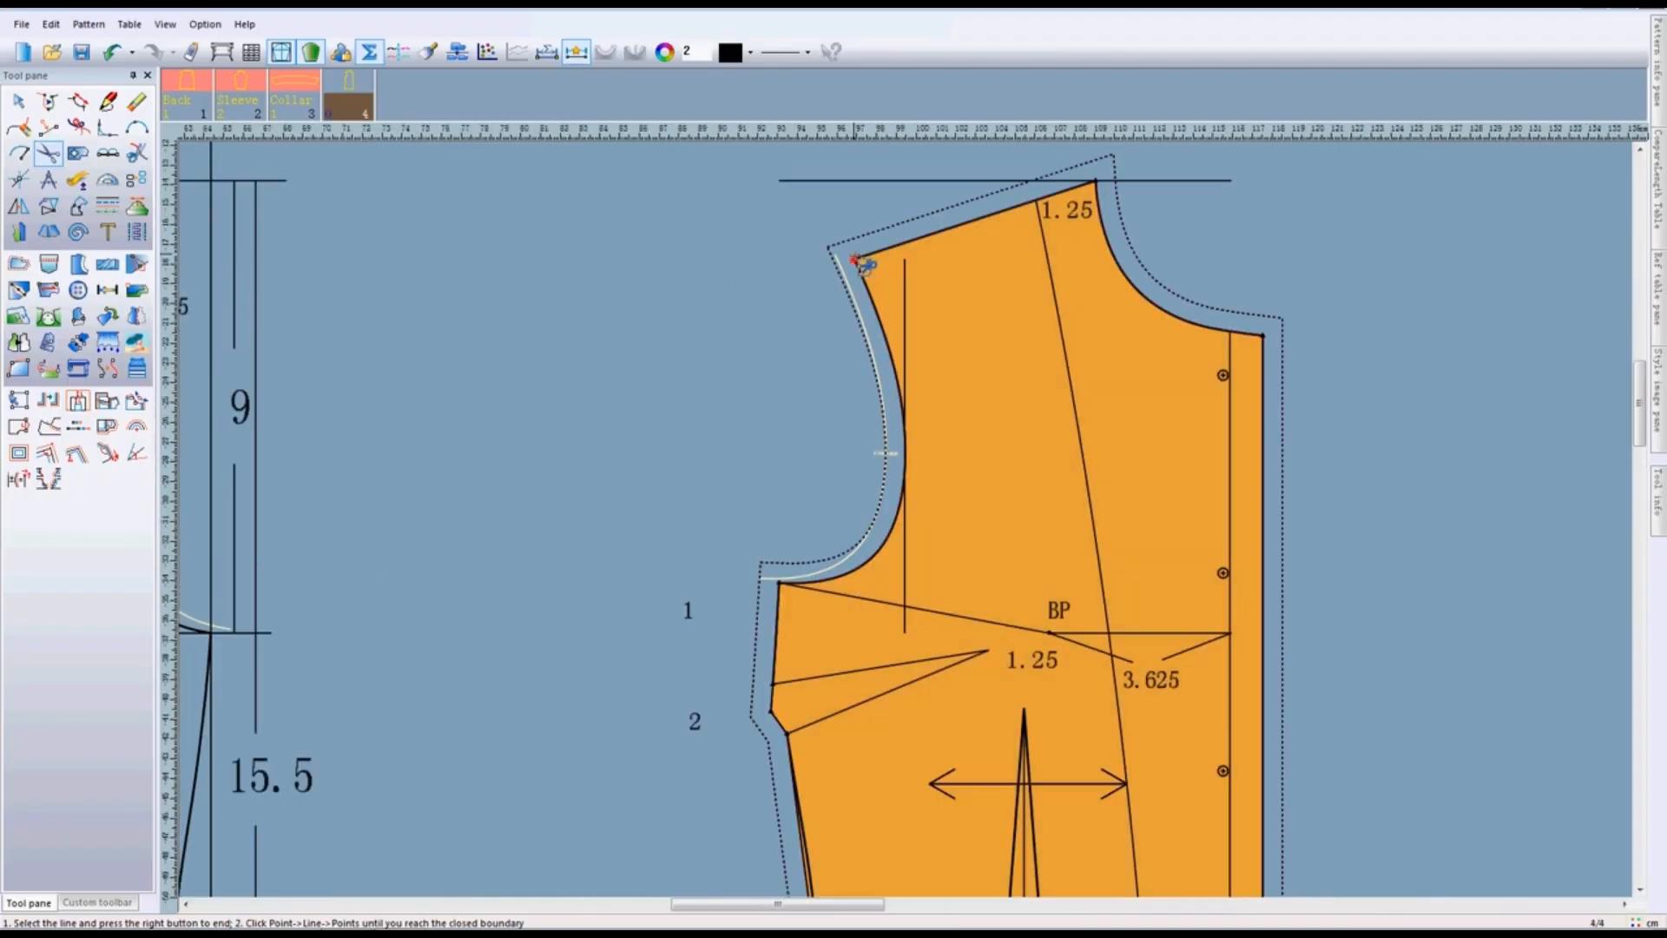
left_click(1117, 723)
scroll(1115, 722, "down", 4)
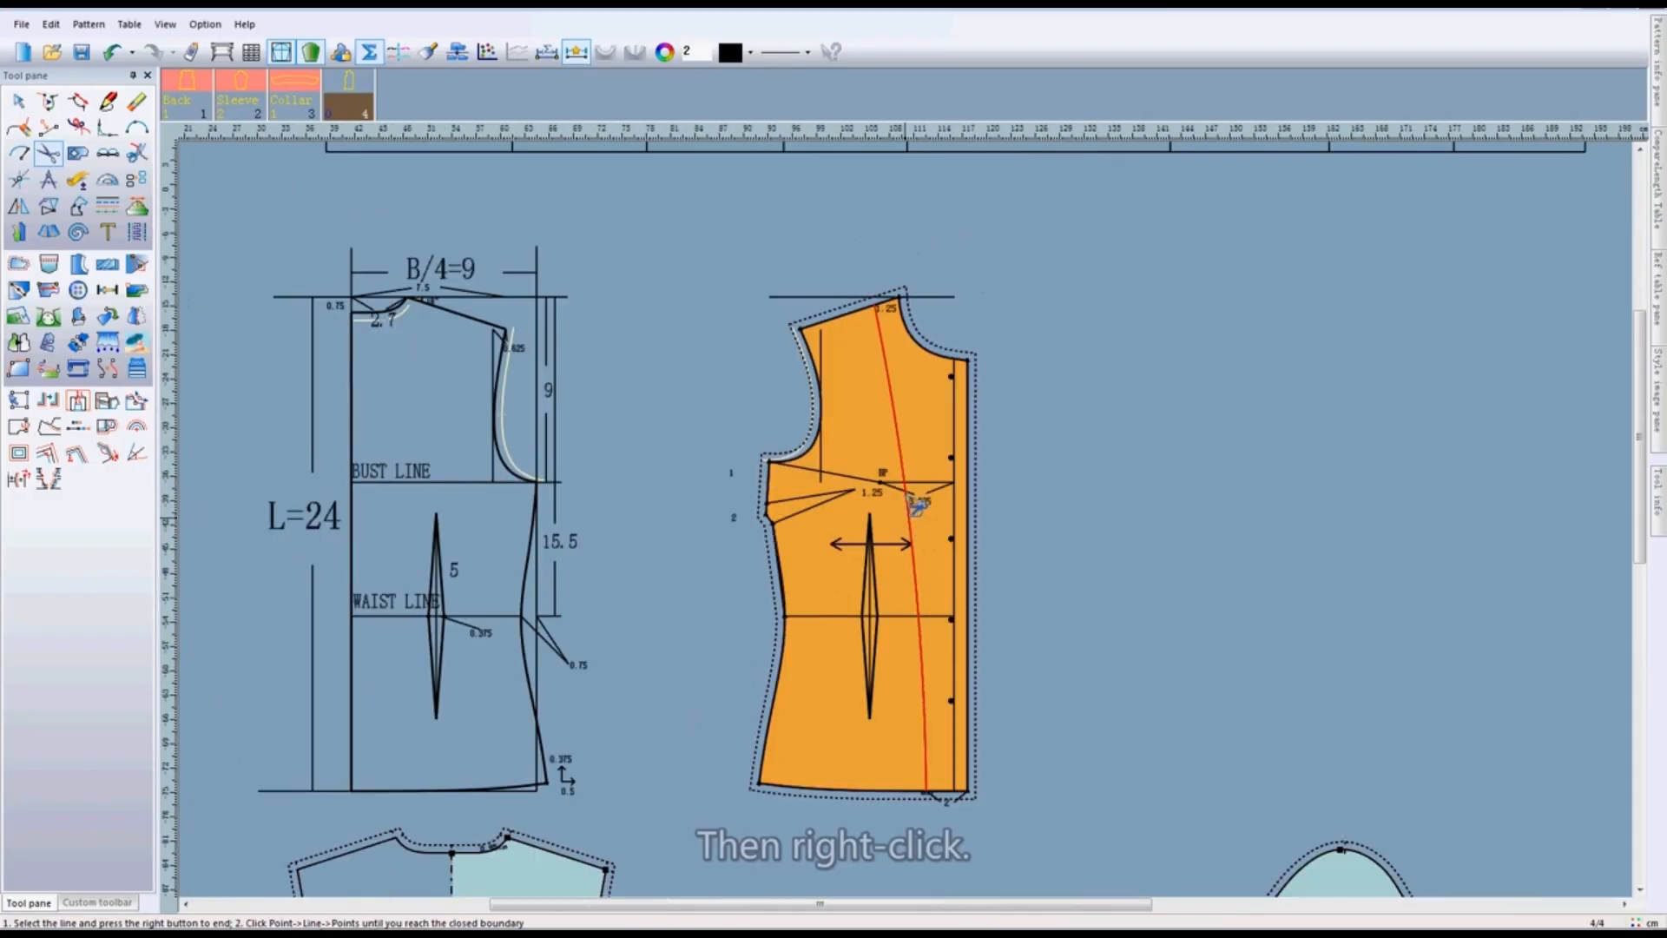
- Start picking internal lines for the front piece, selecting the waist line and the edges of the waist dart
right_click(877, 447)
scroll(879, 473, "up", 2)
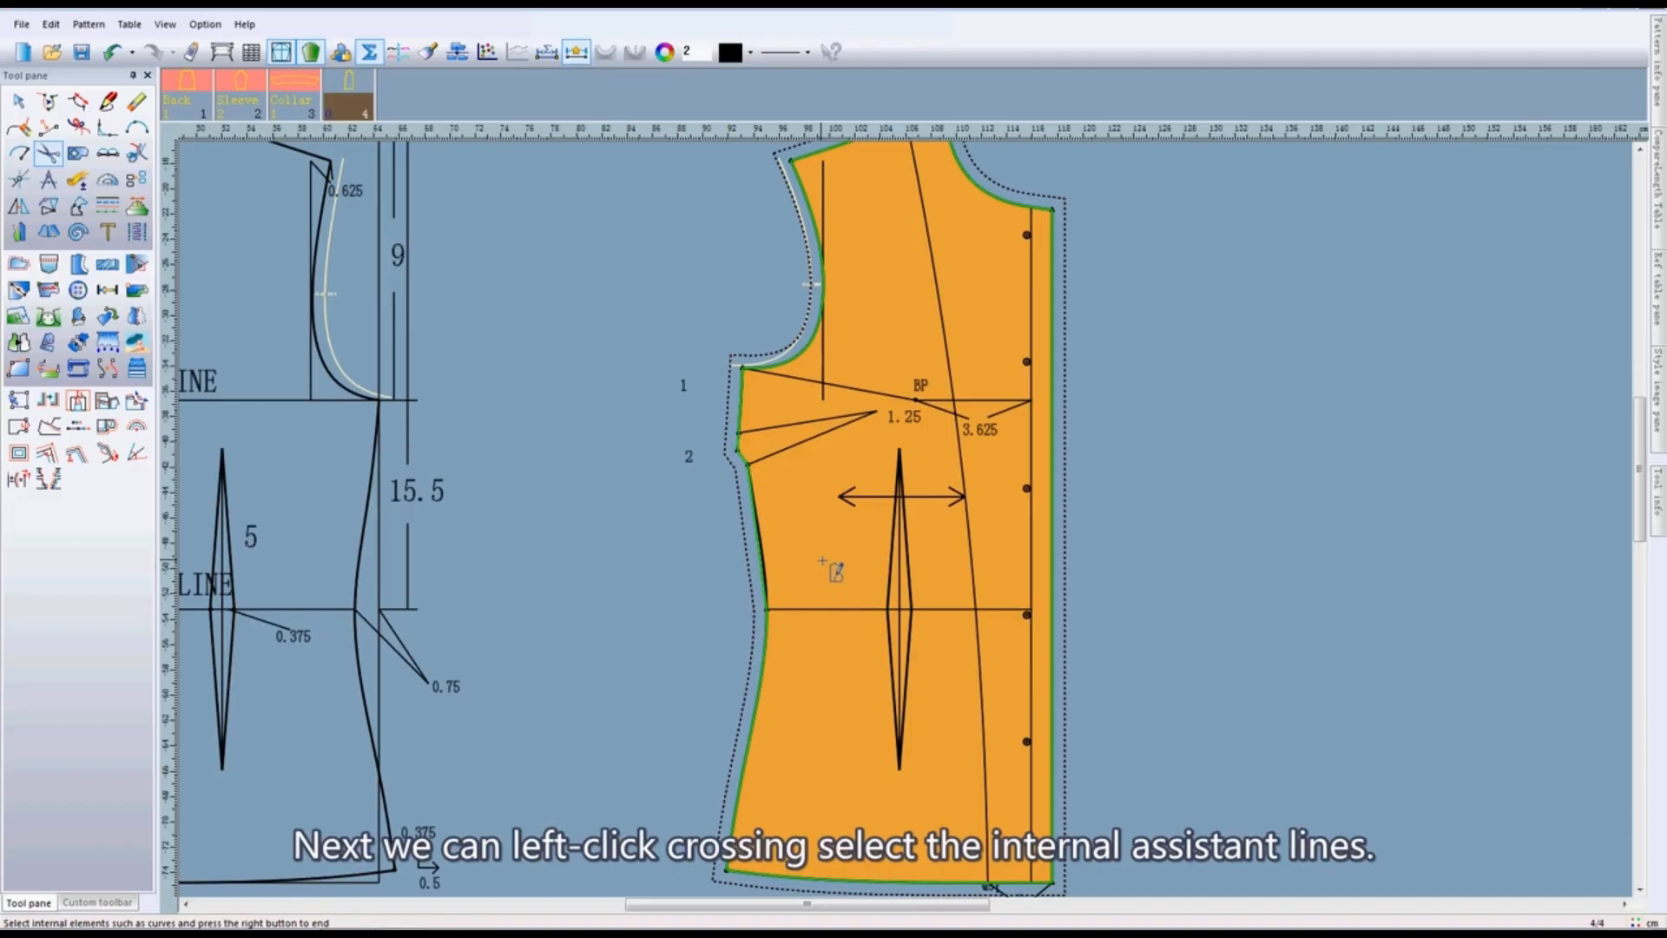
left_click_drag(819, 553, 856, 663)
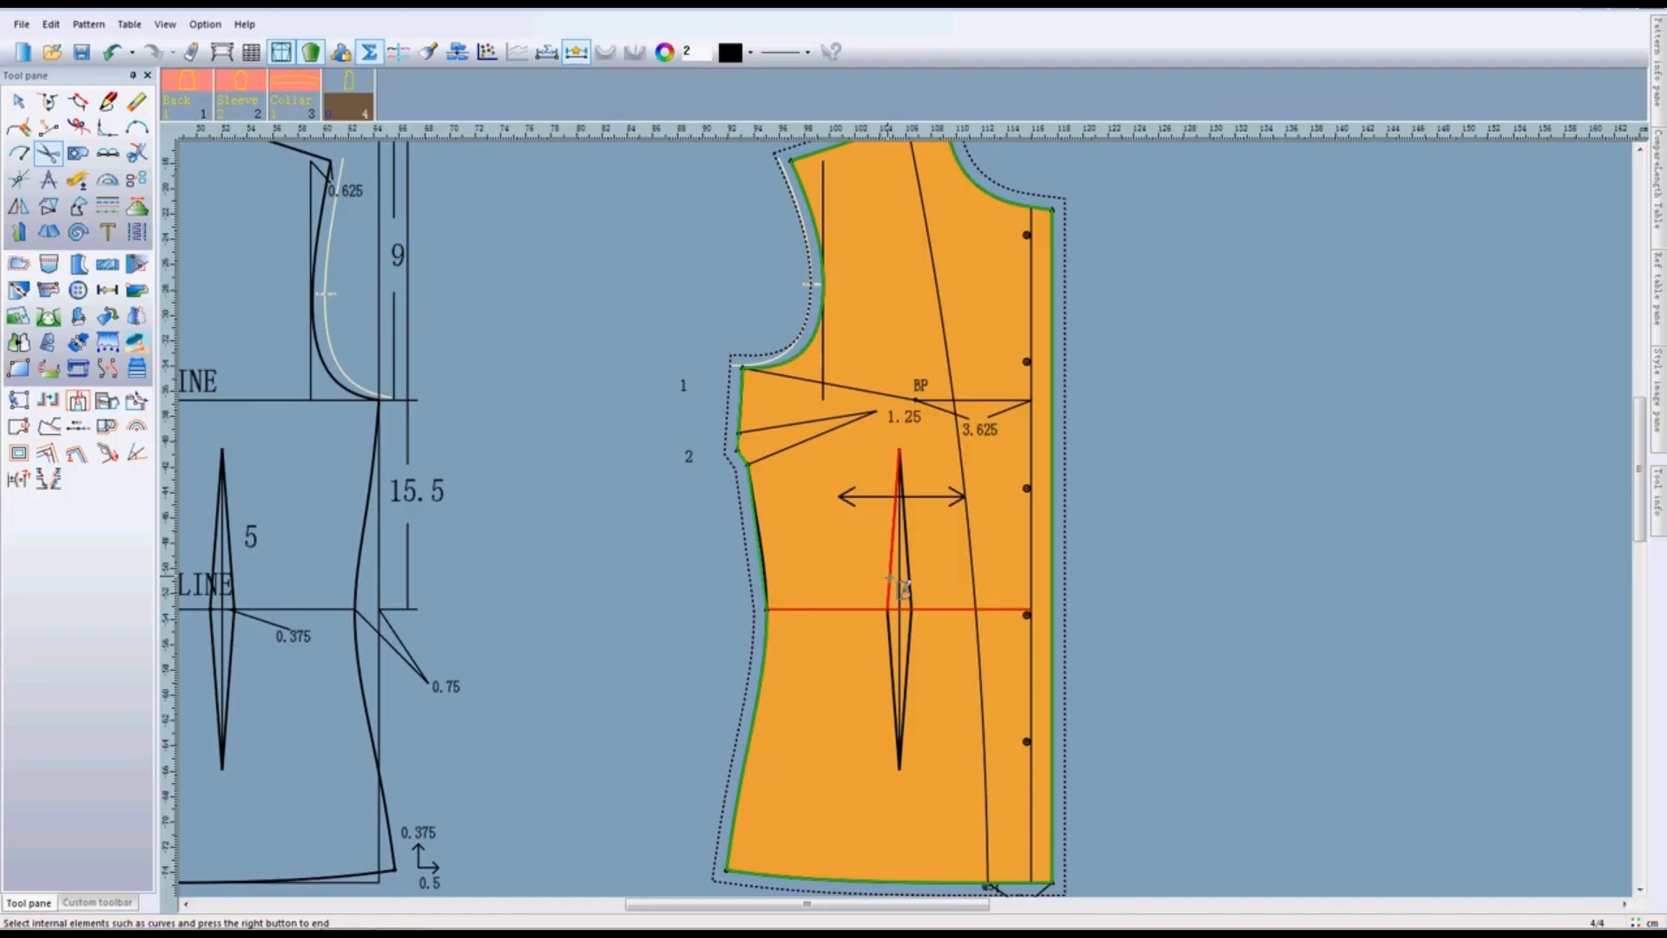
left_click(891, 671)
left_click(908, 642)
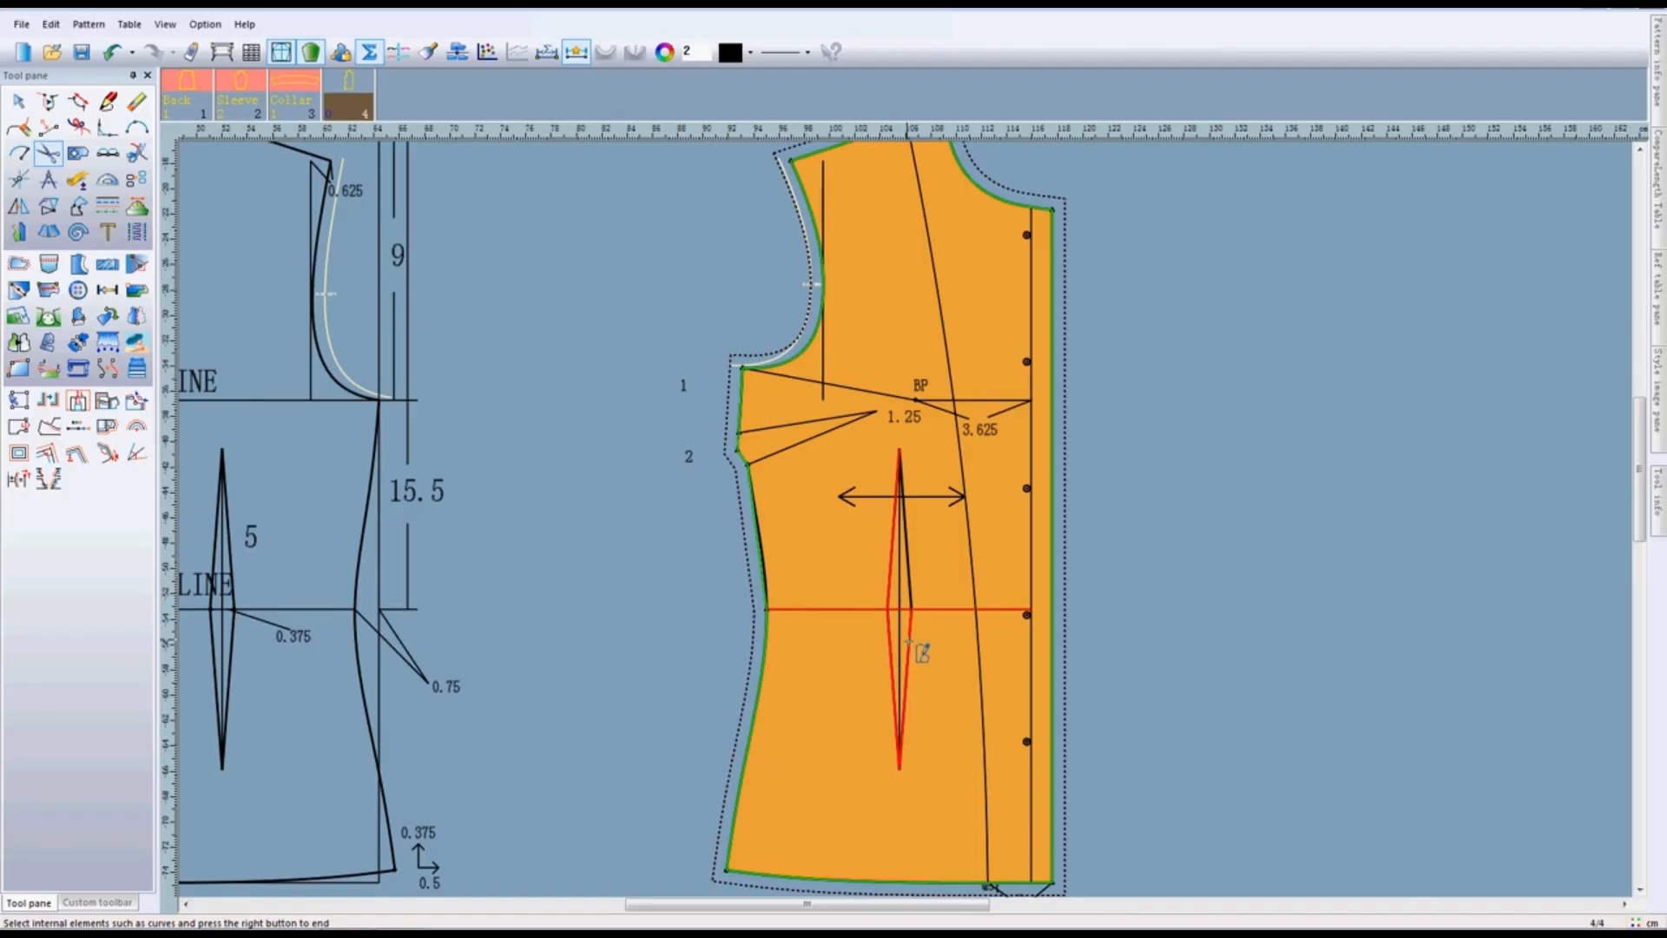
left_click(909, 579)
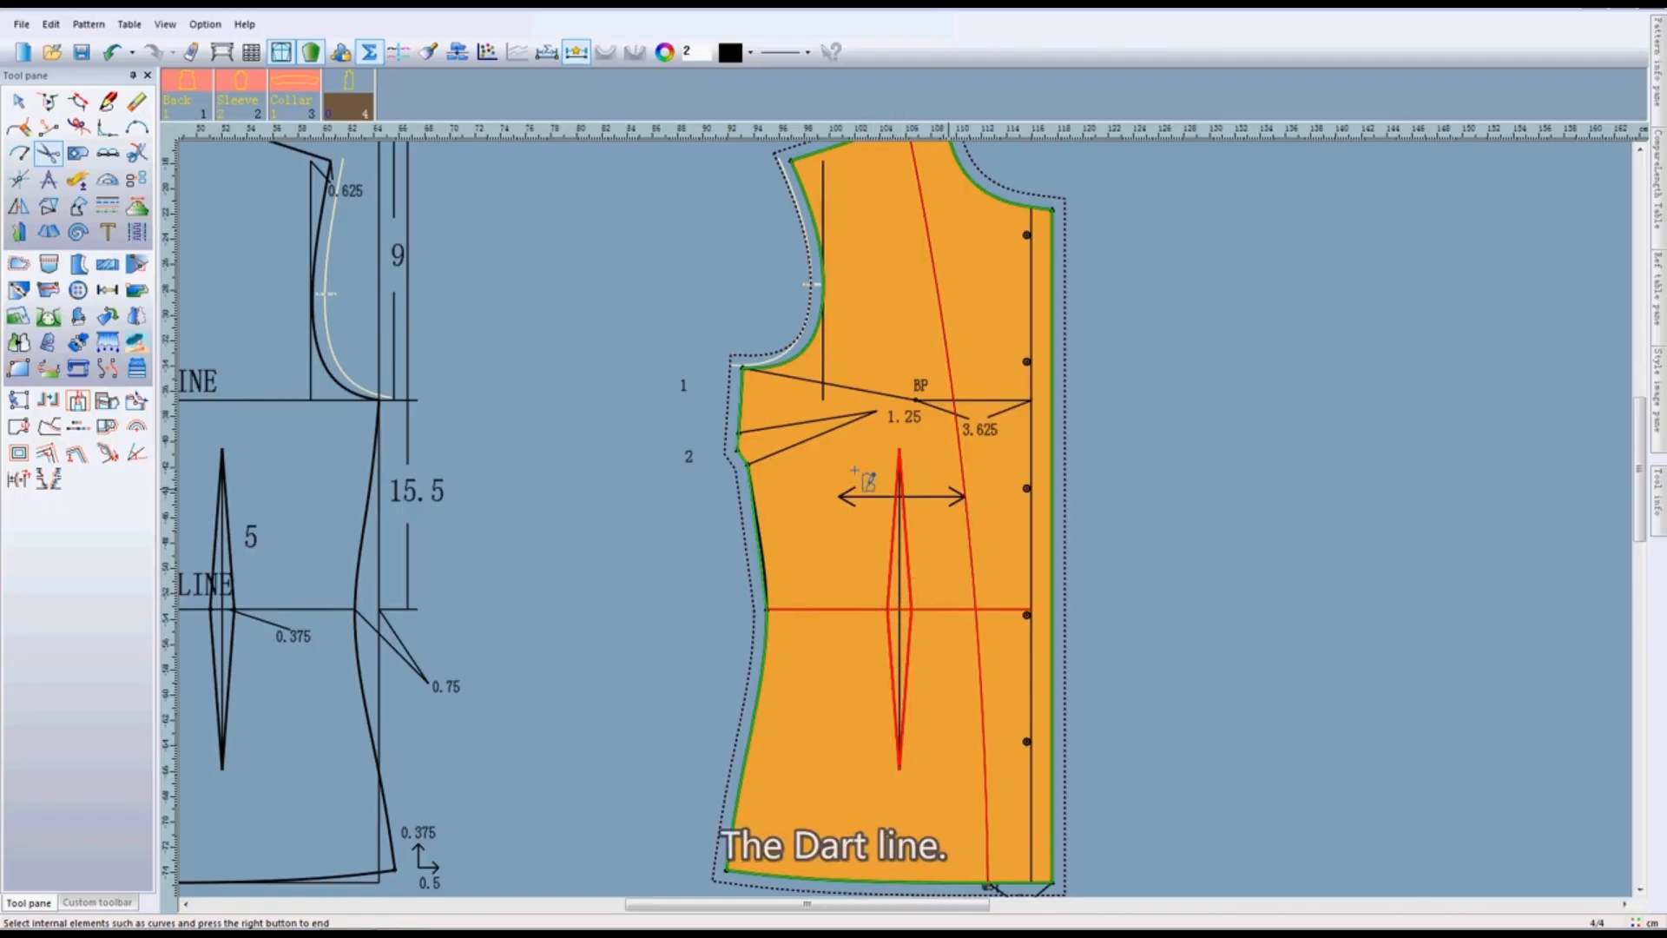
- Add the side dart lines, the long curve from shoulder to hem and the centre front line to the internal line selection
left_click_drag(757, 398, 808, 462)
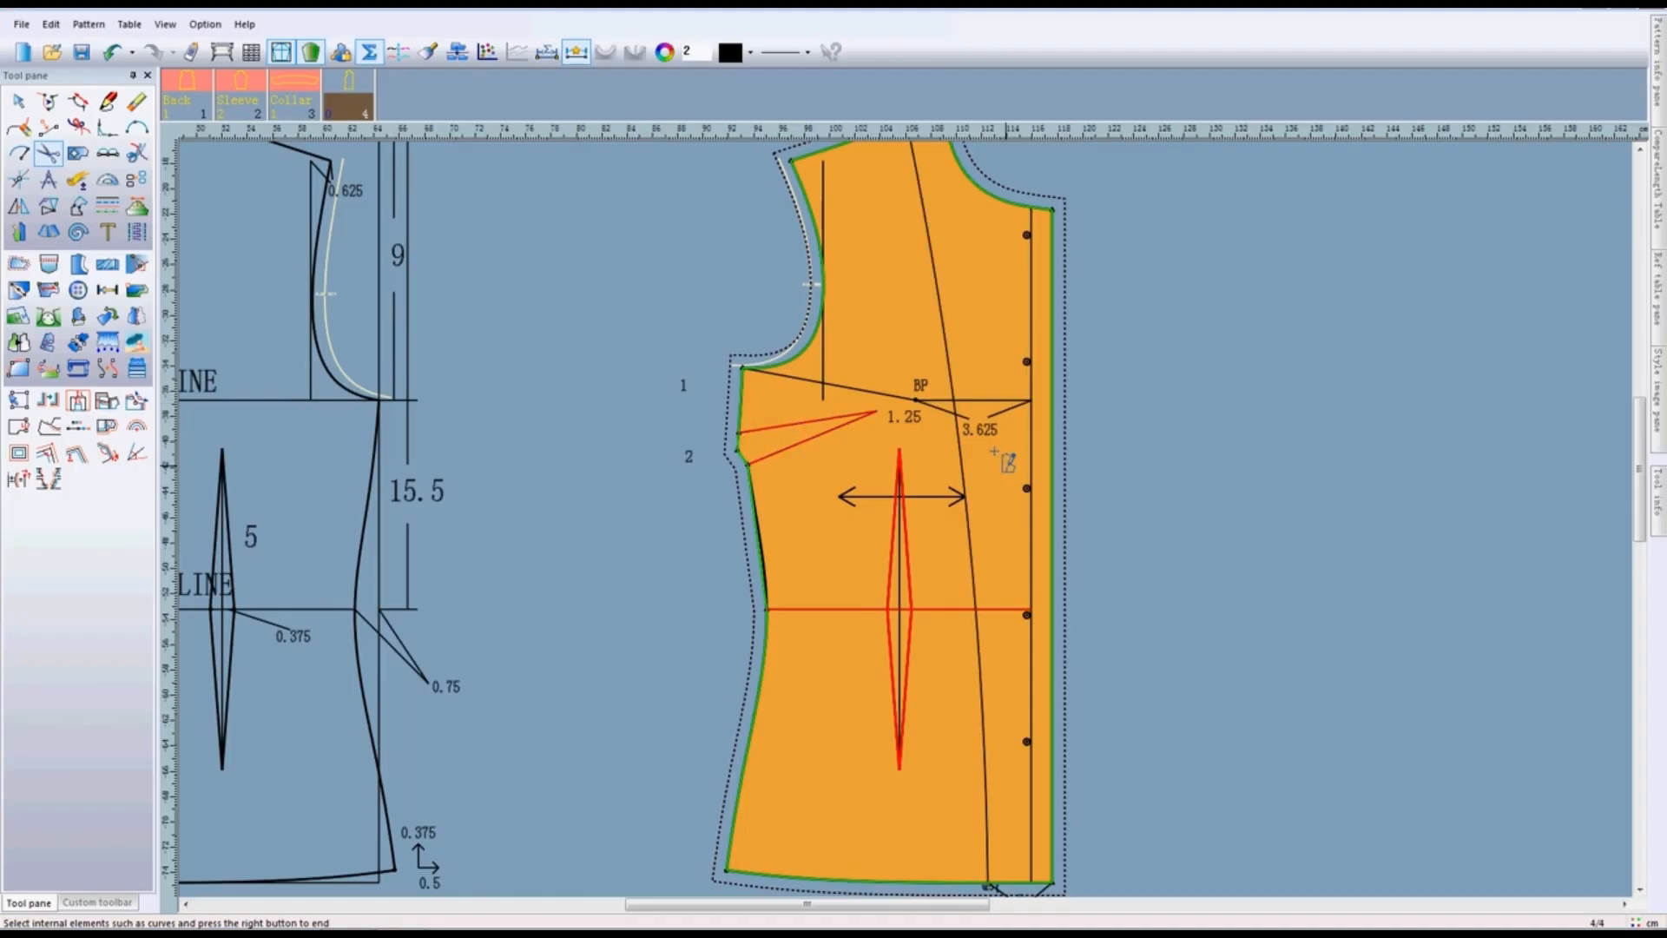
left_click(954, 343)
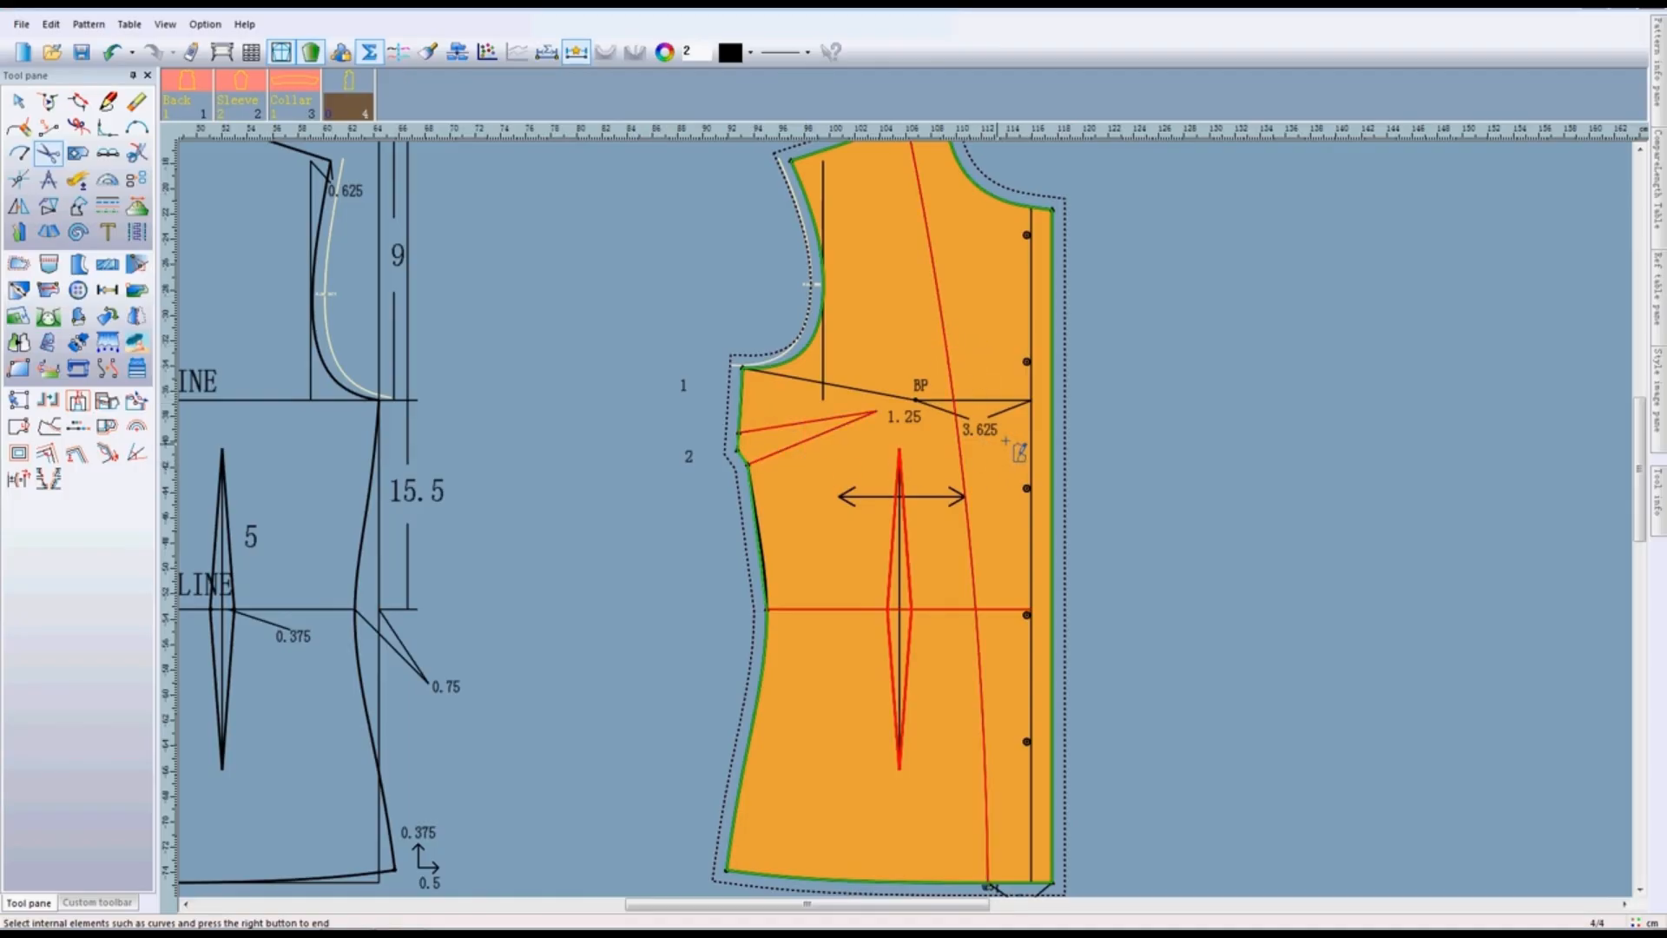
left_click(1028, 450)
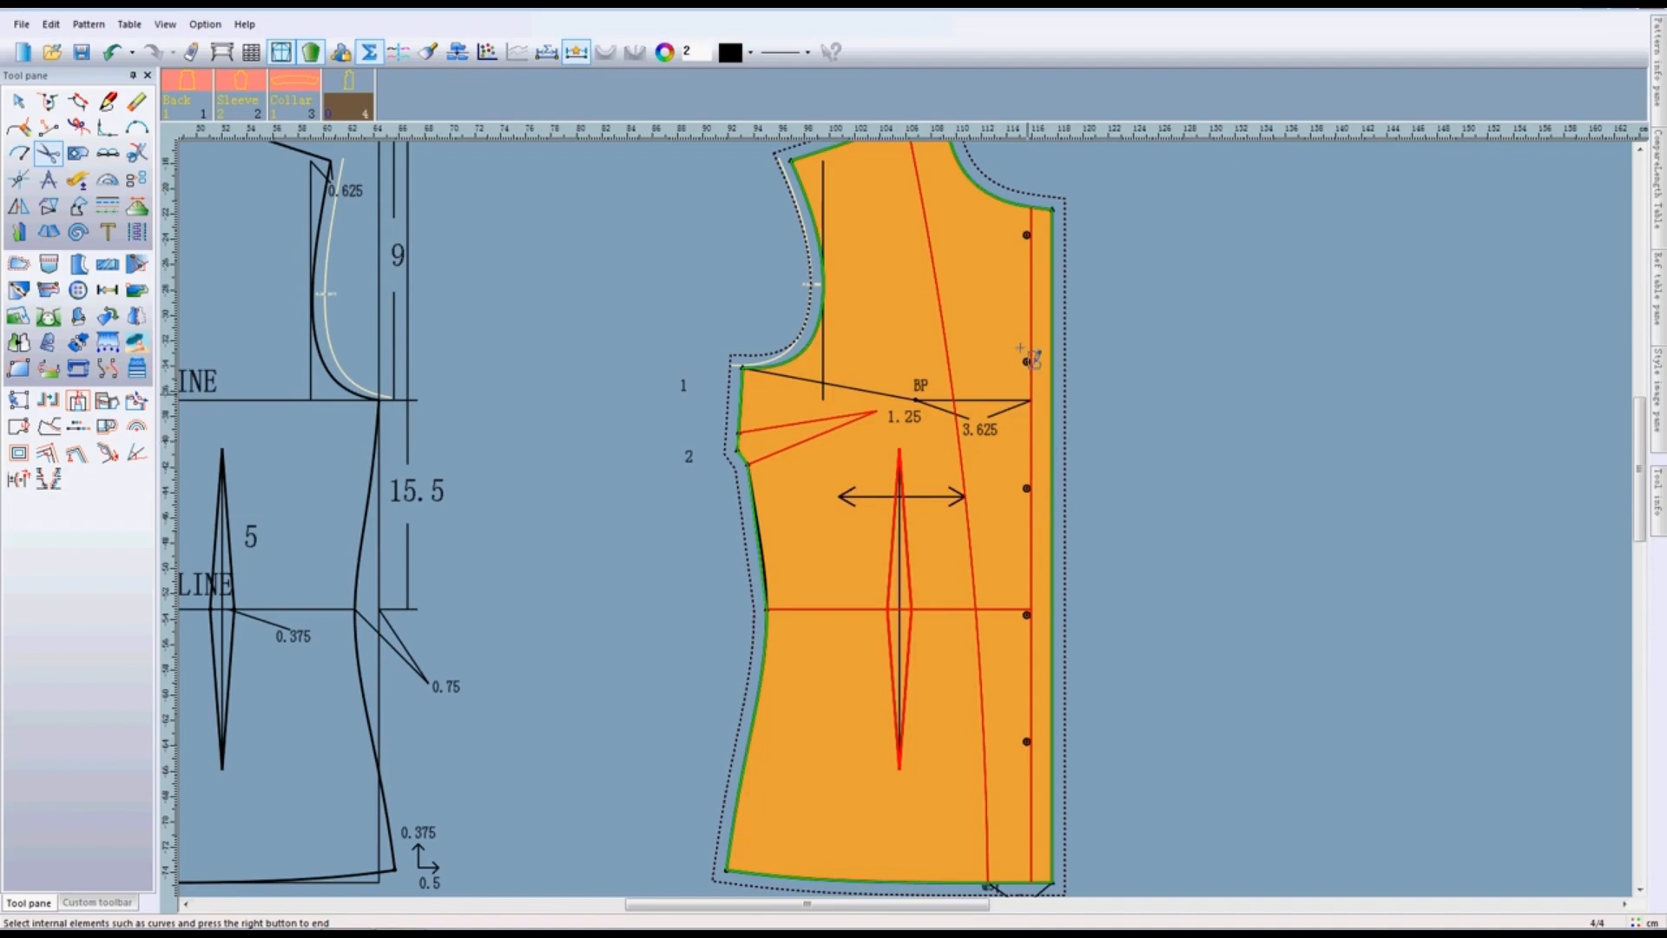
- Add the five button drills to the selection and transfer all selected internal elements to the front piece
left_click_drag(1010, 219, 1030, 272)
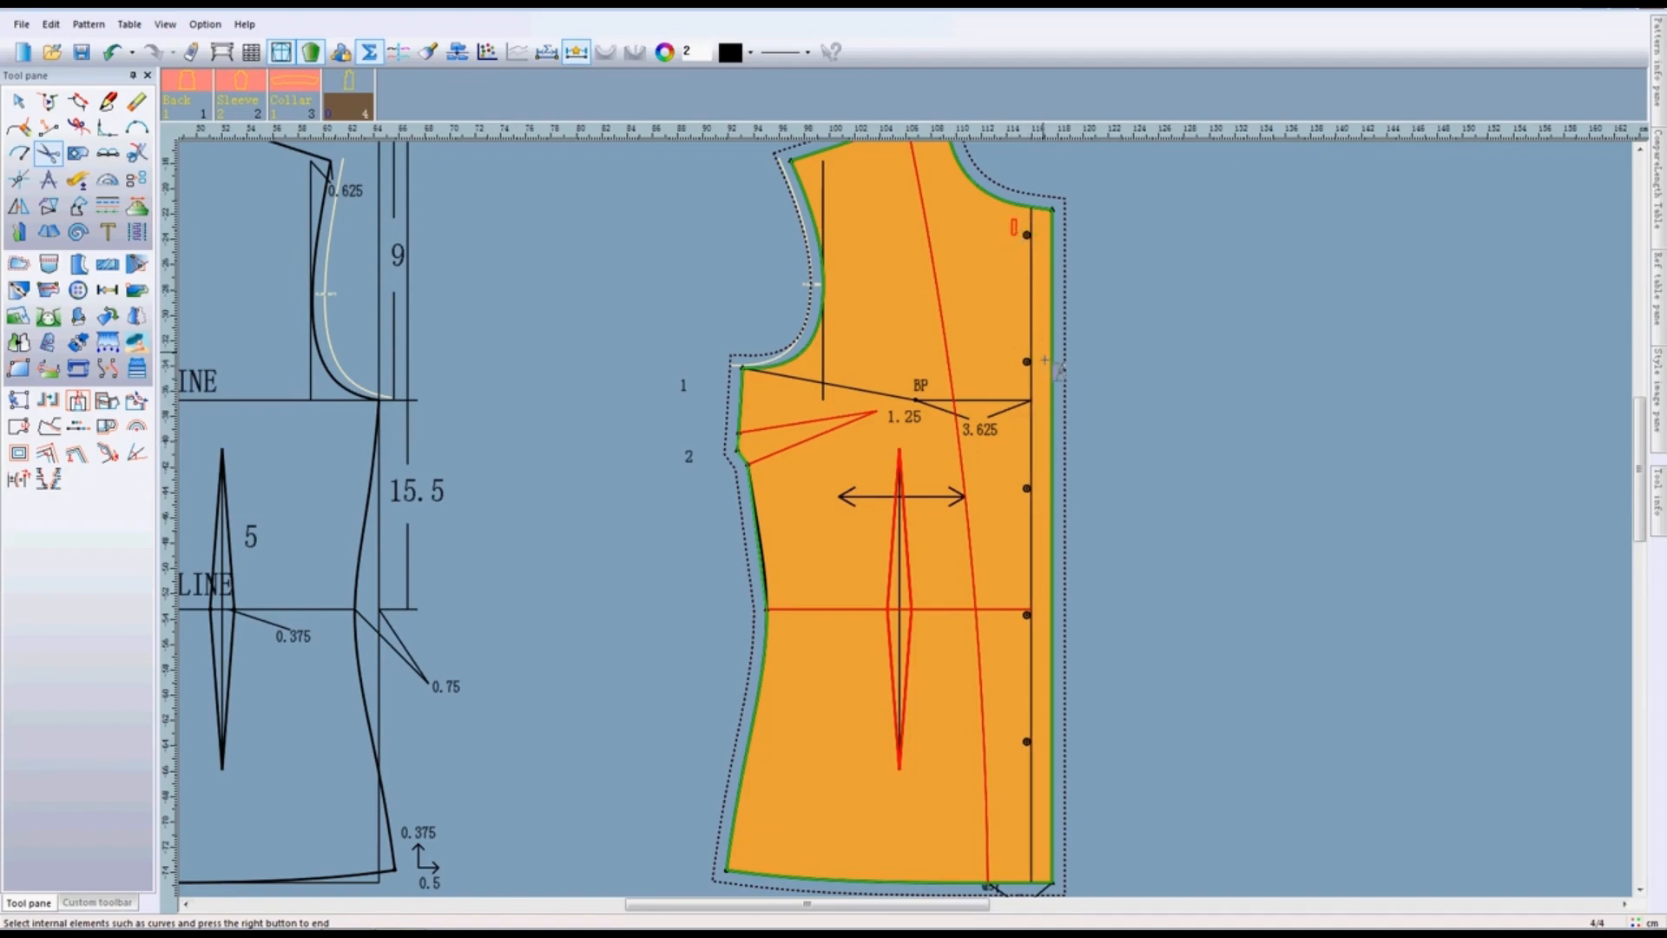
left_click_drag(1041, 427, 1040, 460)
left_click_drag(1040, 546, 1040, 760)
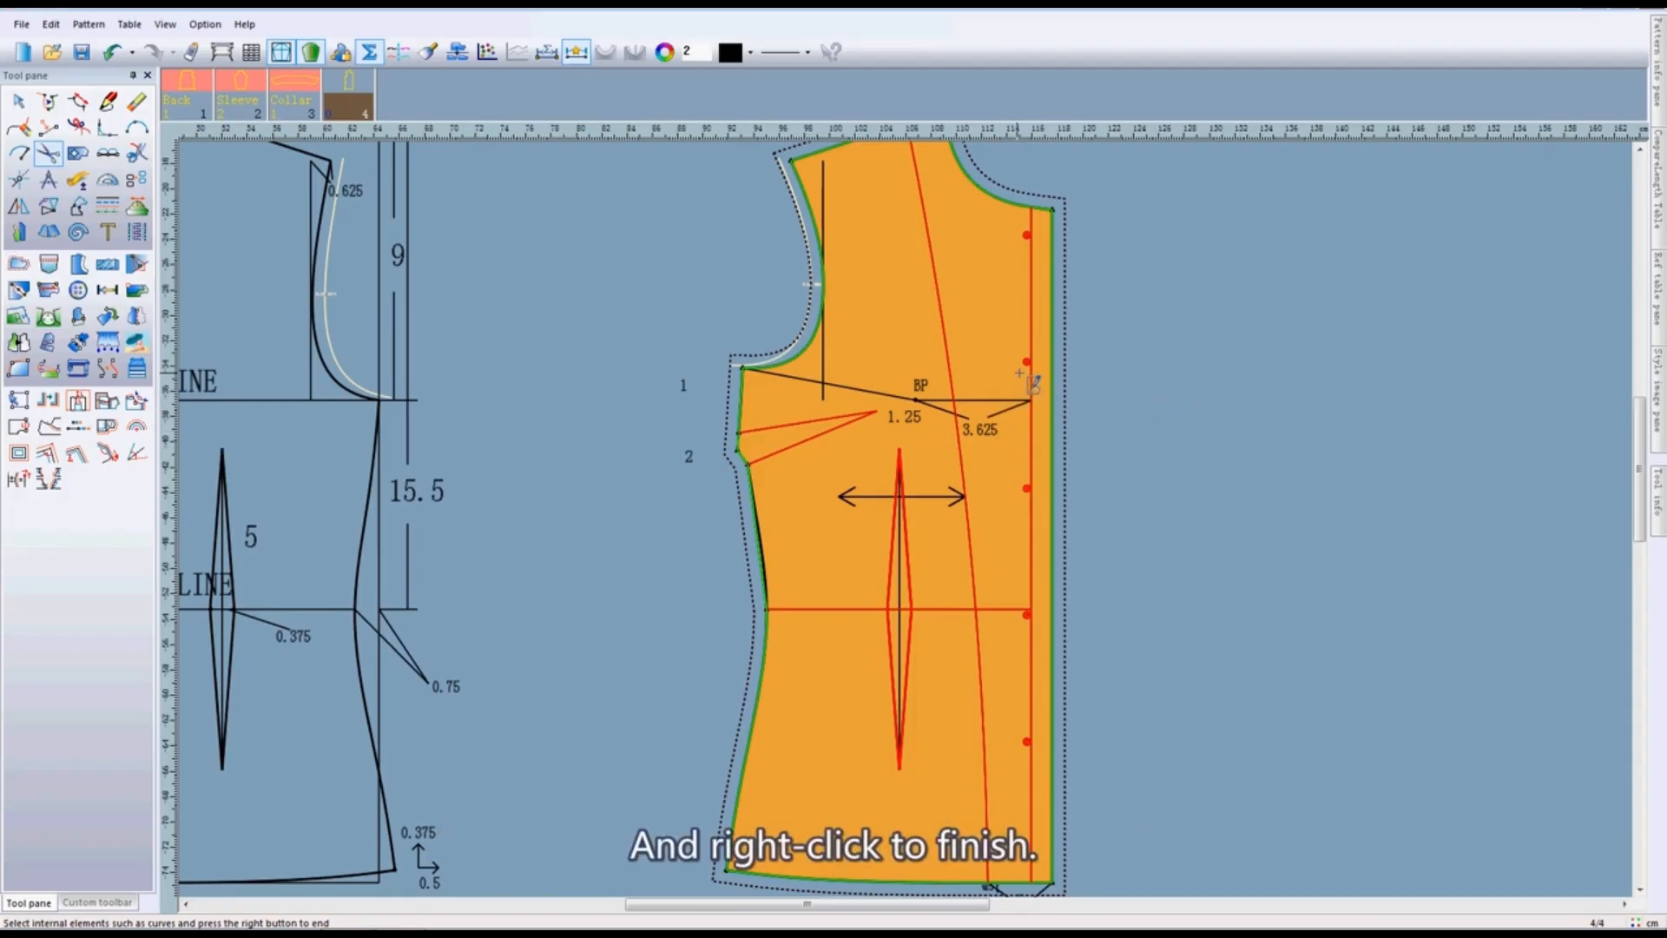
right_click(1136, 392)
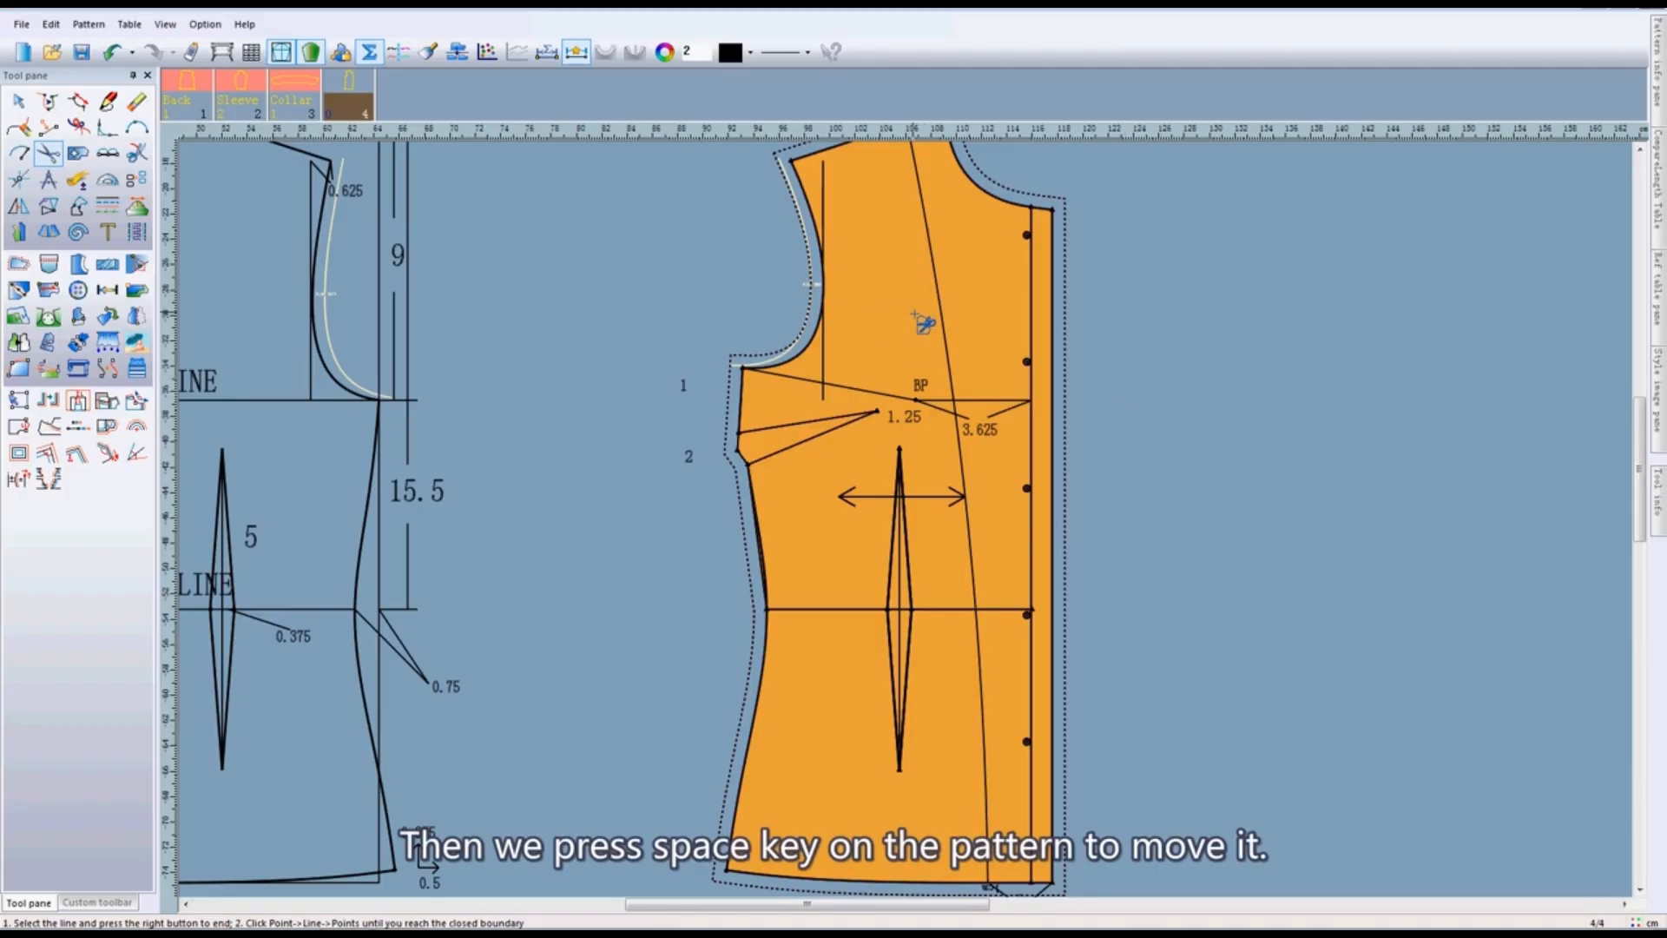
- Move the front pattern piece off its draft and place it in the empty space between the front and sleeve drafts
key("space")
left_click(1289, 317)
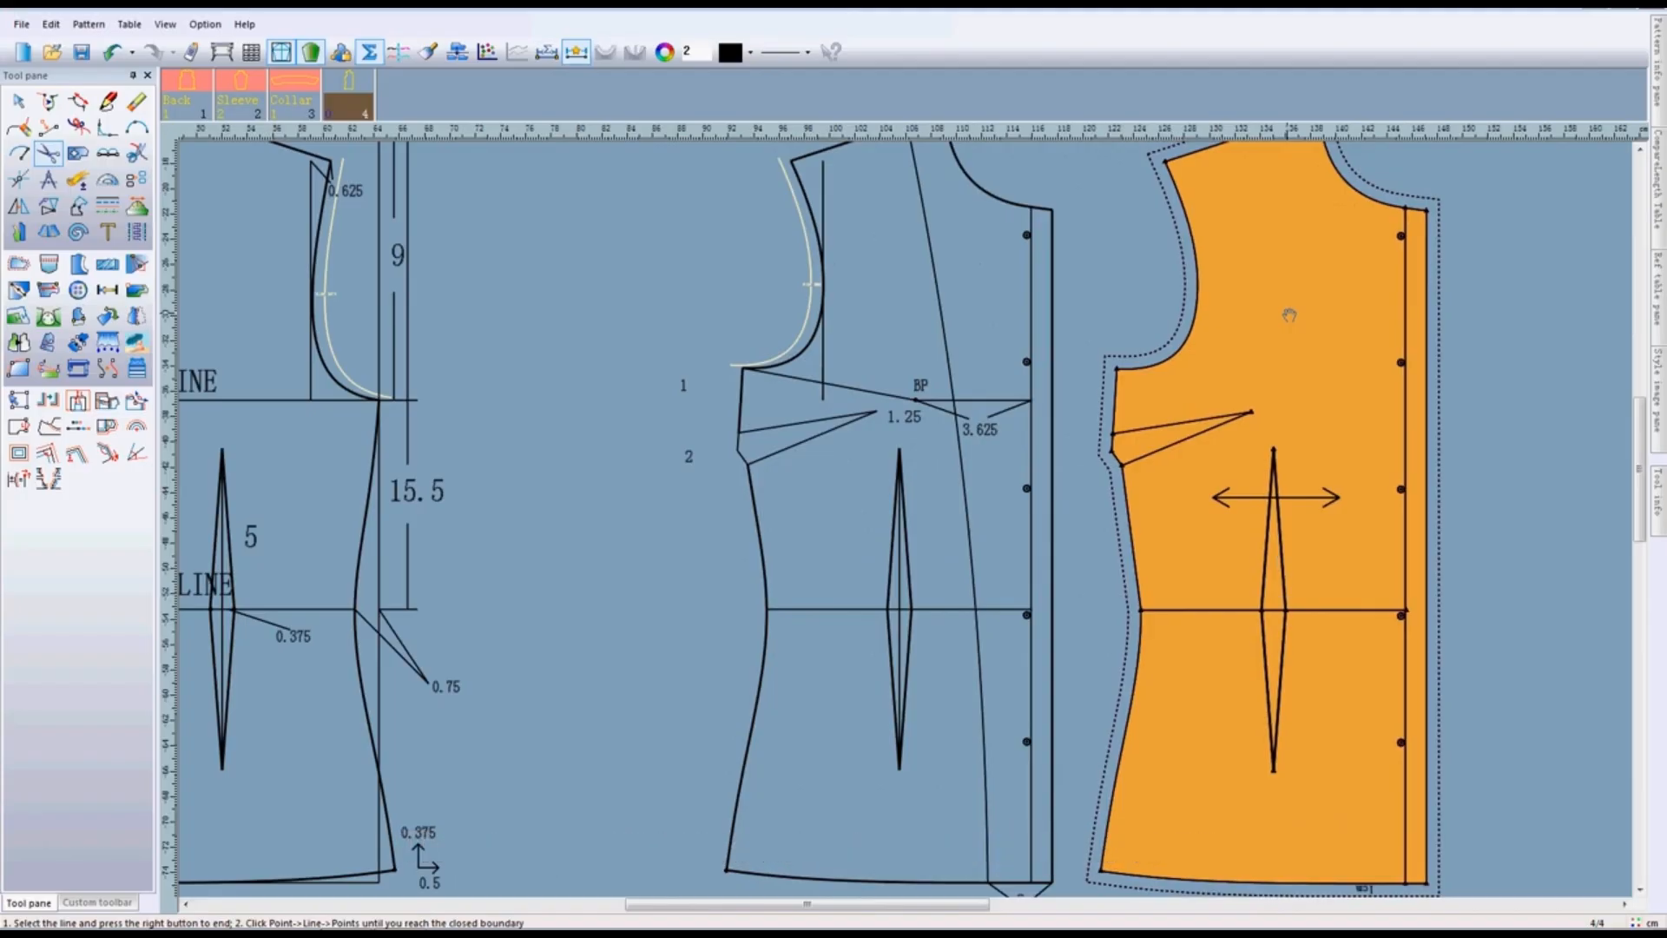
scroll(1386, 532, "down", 1)
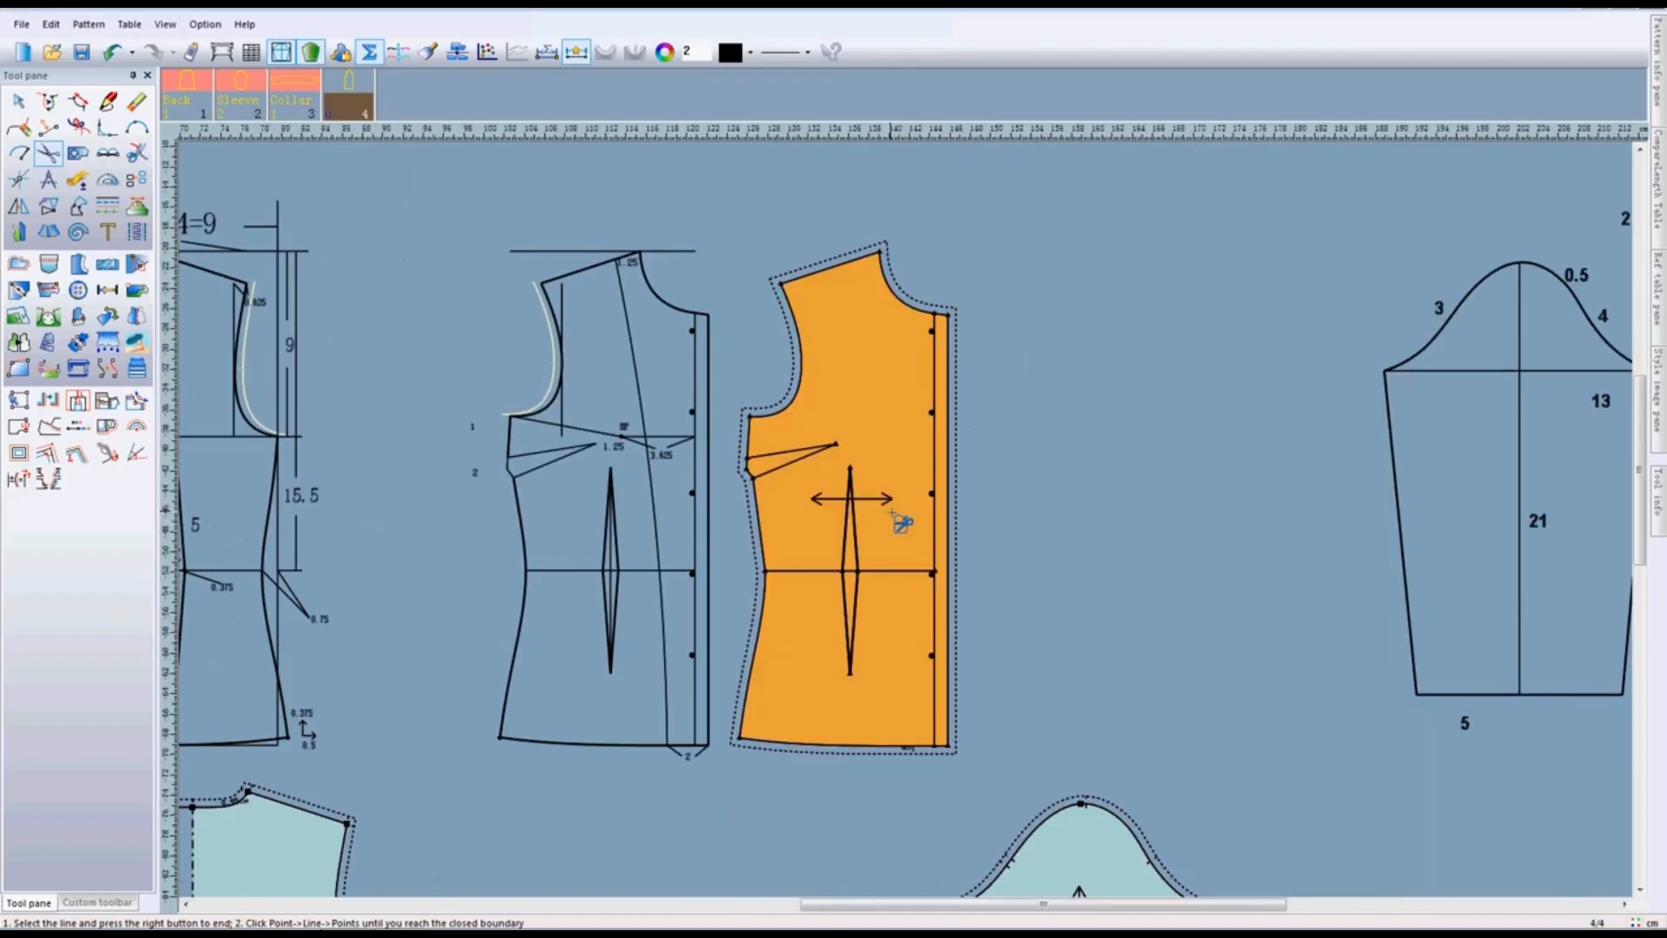
scroll(895, 520, "up", 1)
left_click(779, 409)
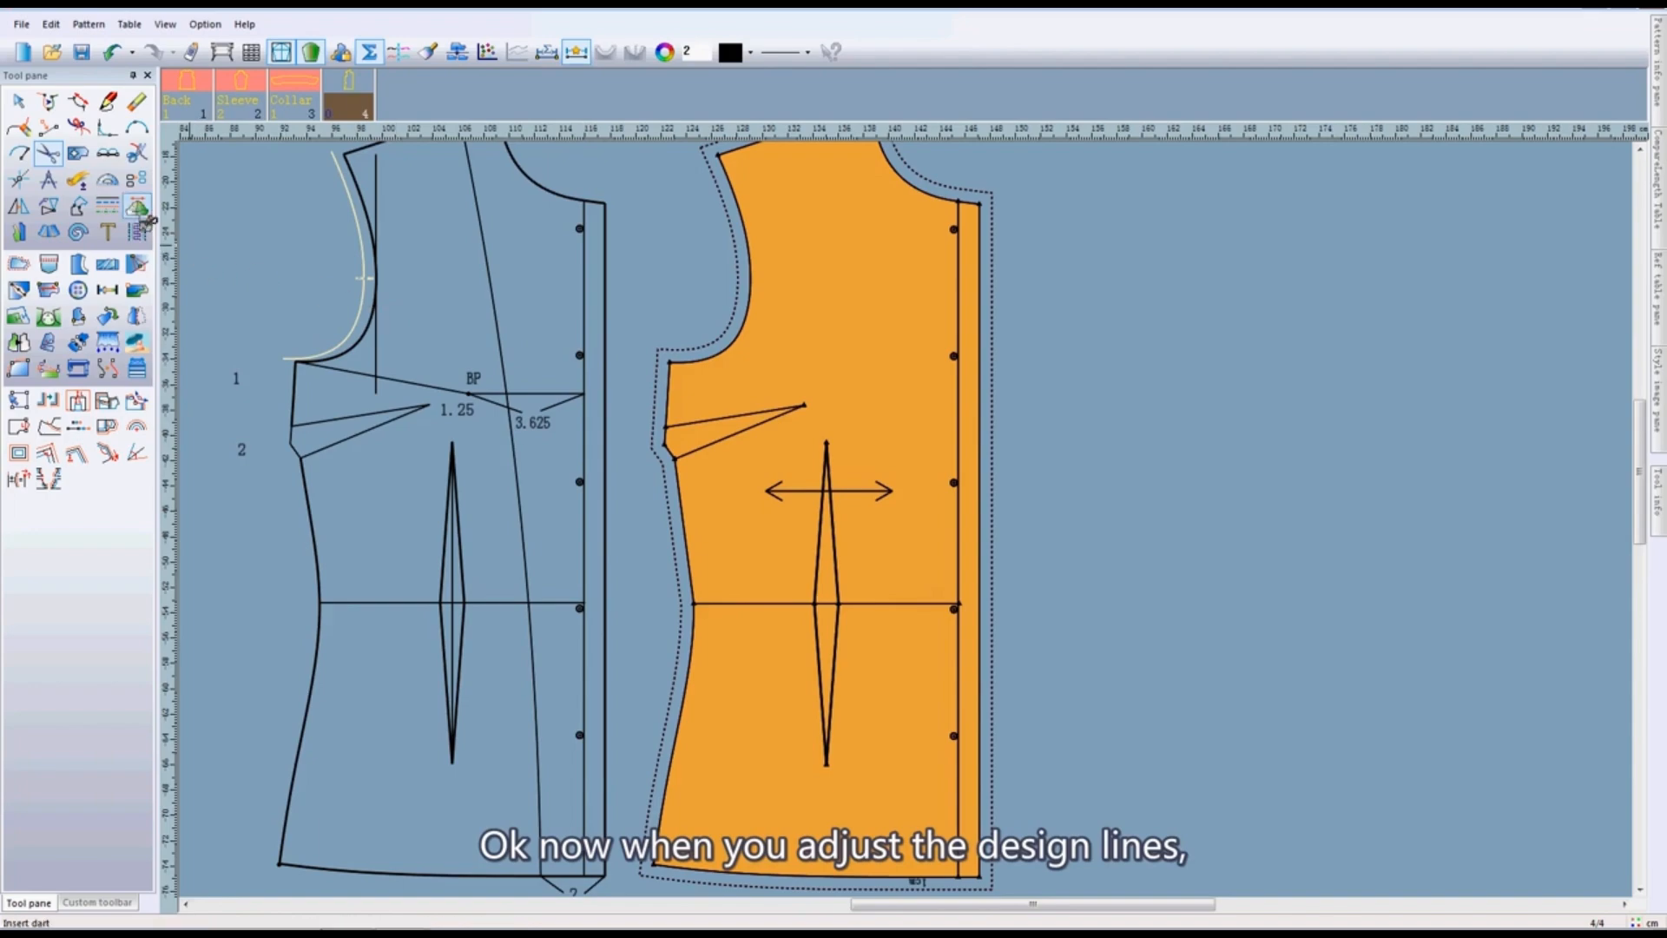
- Try a radius of 0.5 on the top button drill of the front draft
left_click(79, 292)
scroll(913, 525, "up", 2)
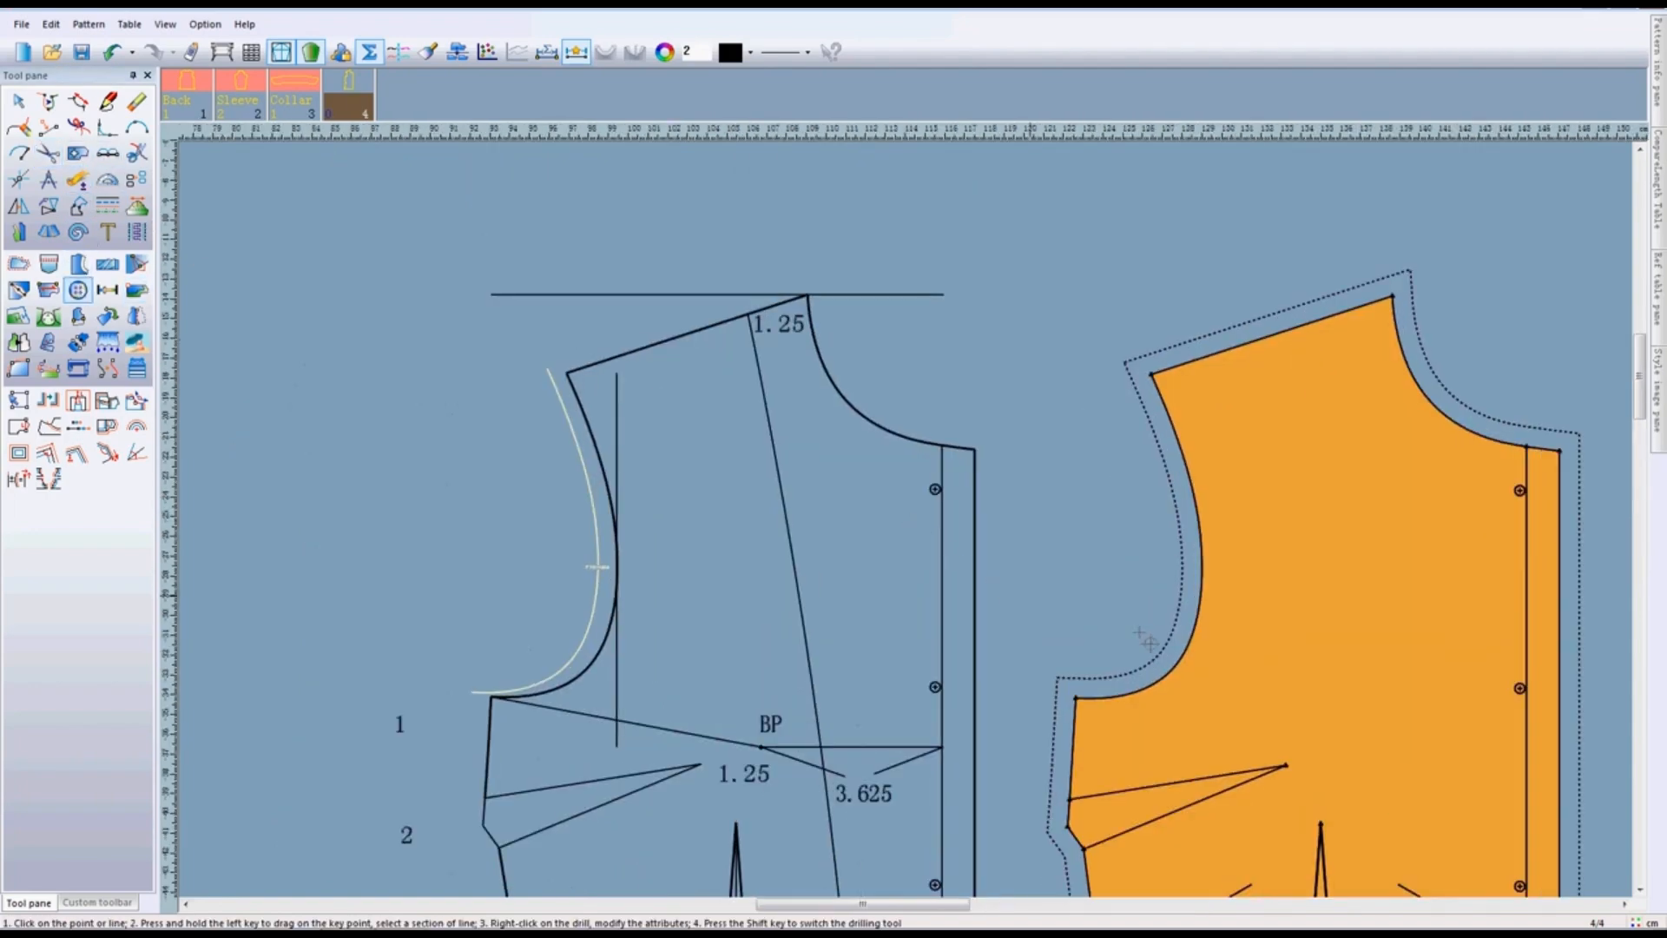
scroll(904, 525, "down", 1)
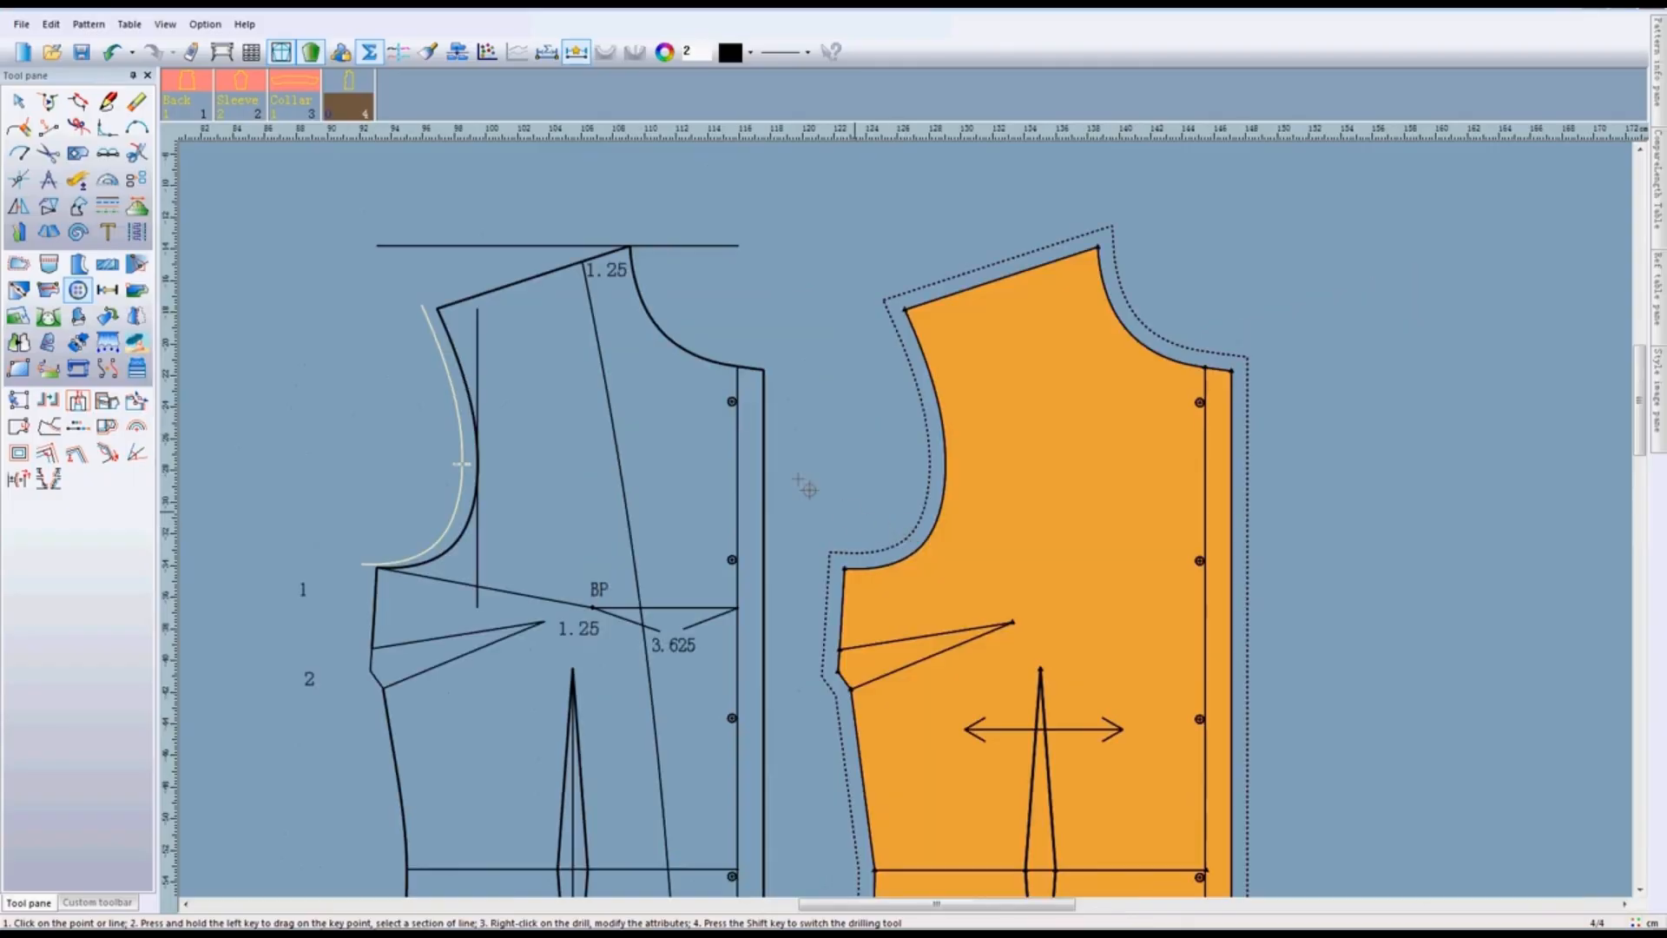
right_click(733, 405)
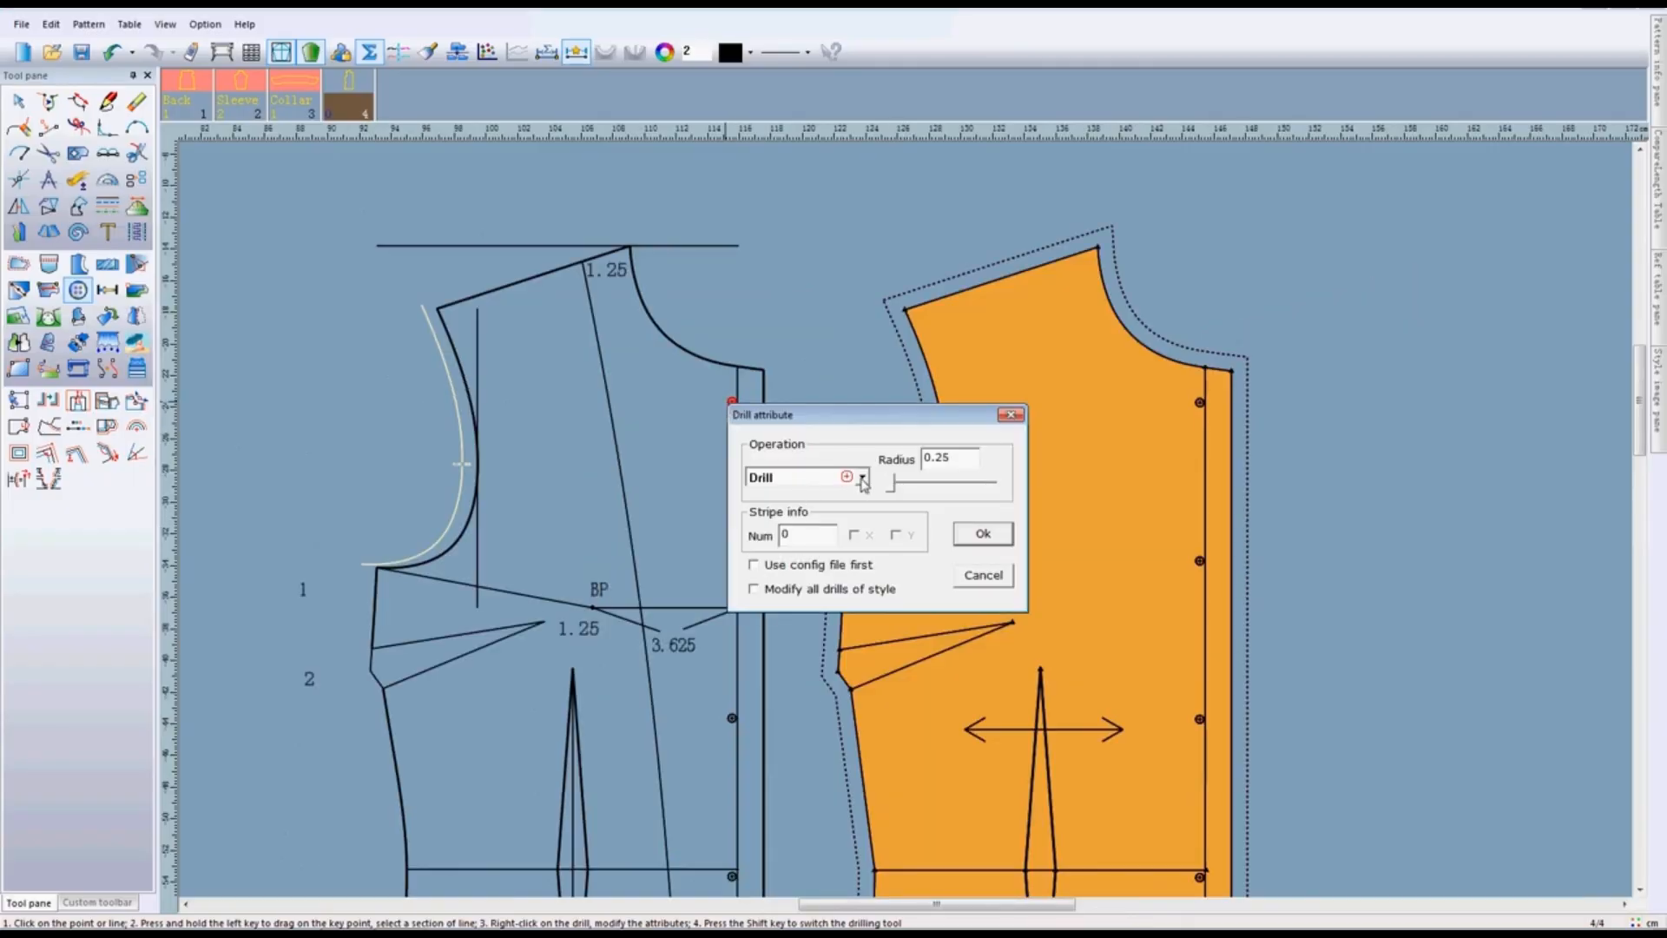
double_click(958, 459)
type("0.5")
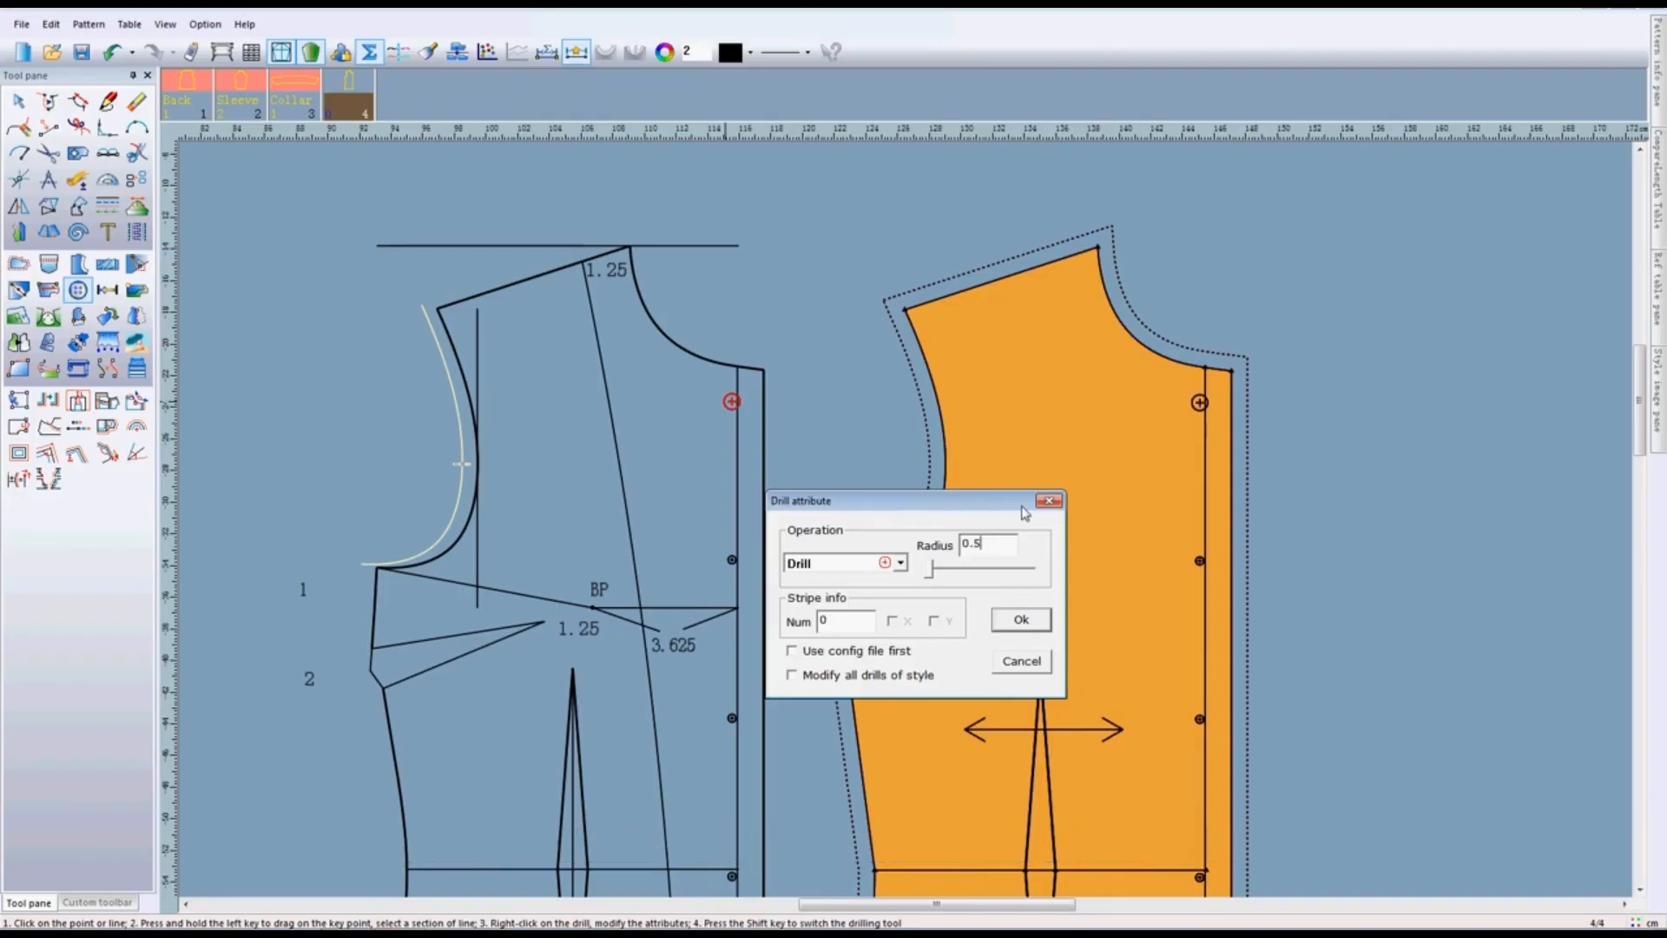
left_click_drag(979, 499, 1059, 503)
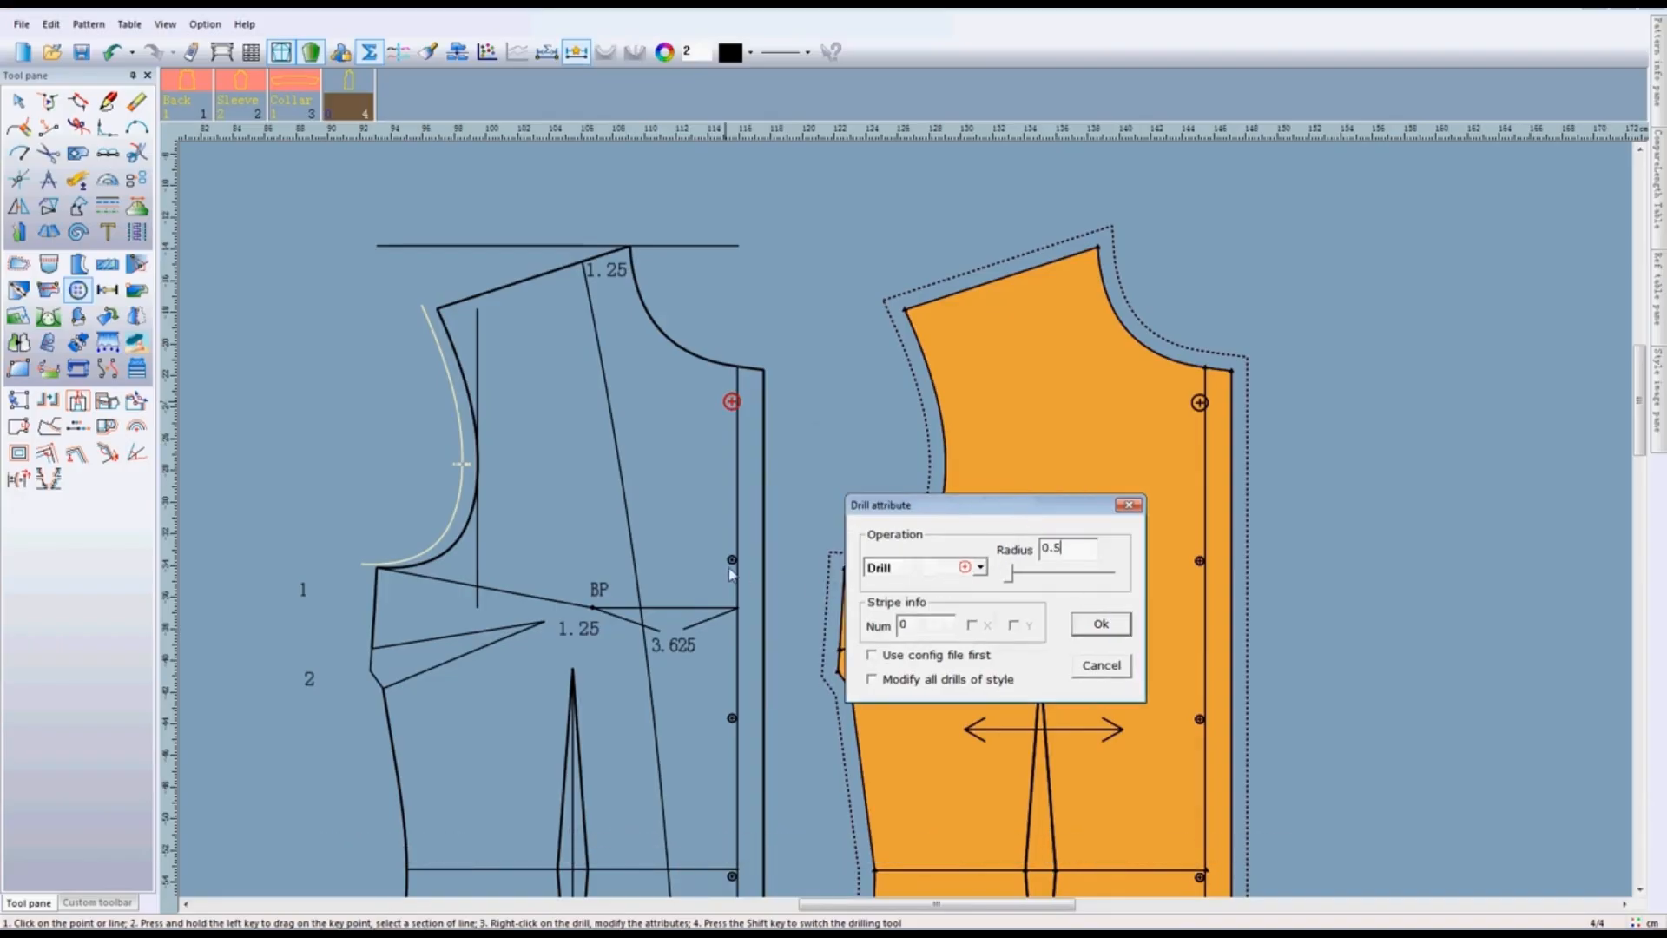
key("Return")
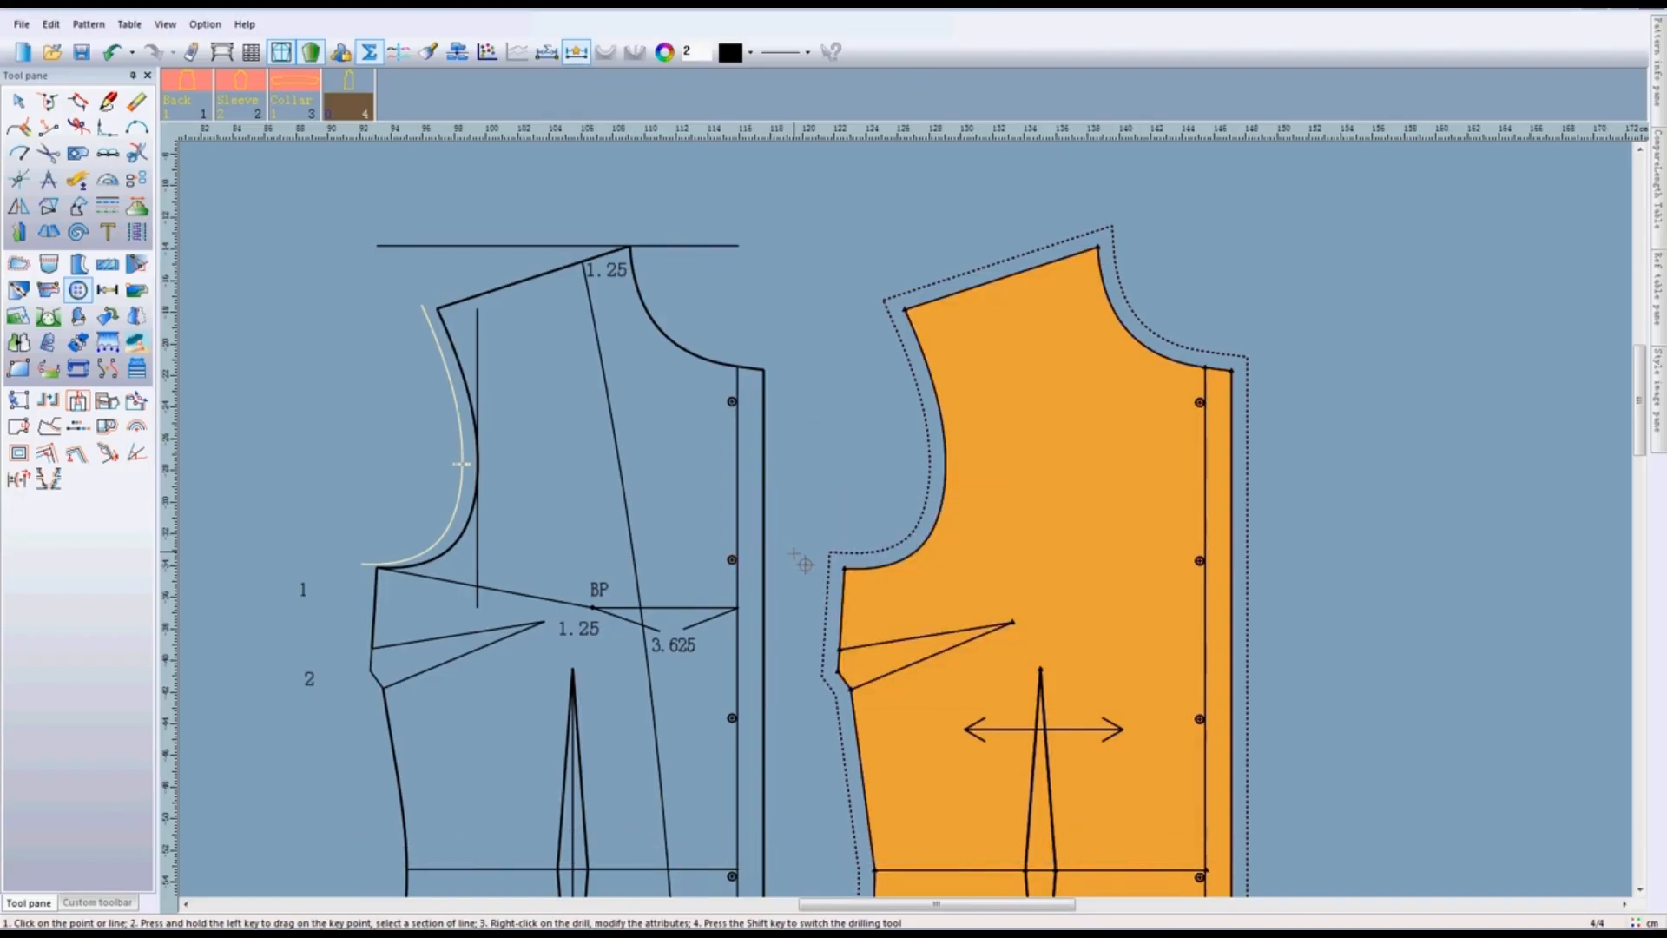
- Change the second button drill from the top of the front draft to the Draw operation with a radius of 0.5
right_click(732, 561)
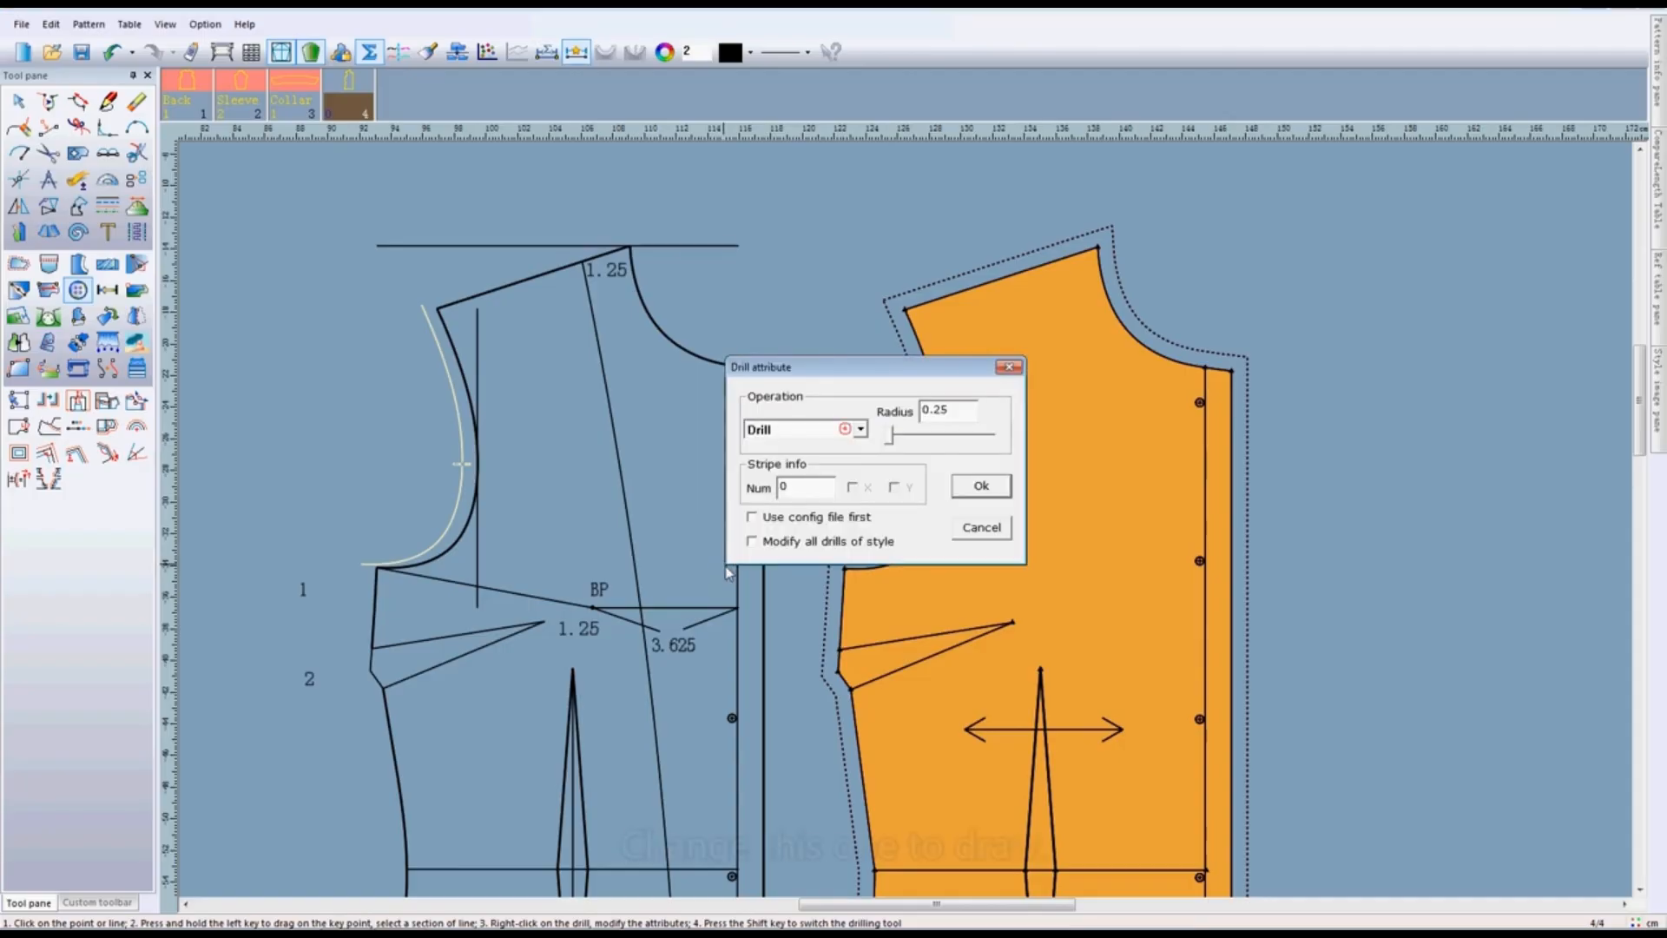
left_click(865, 429)
left_click(834, 478)
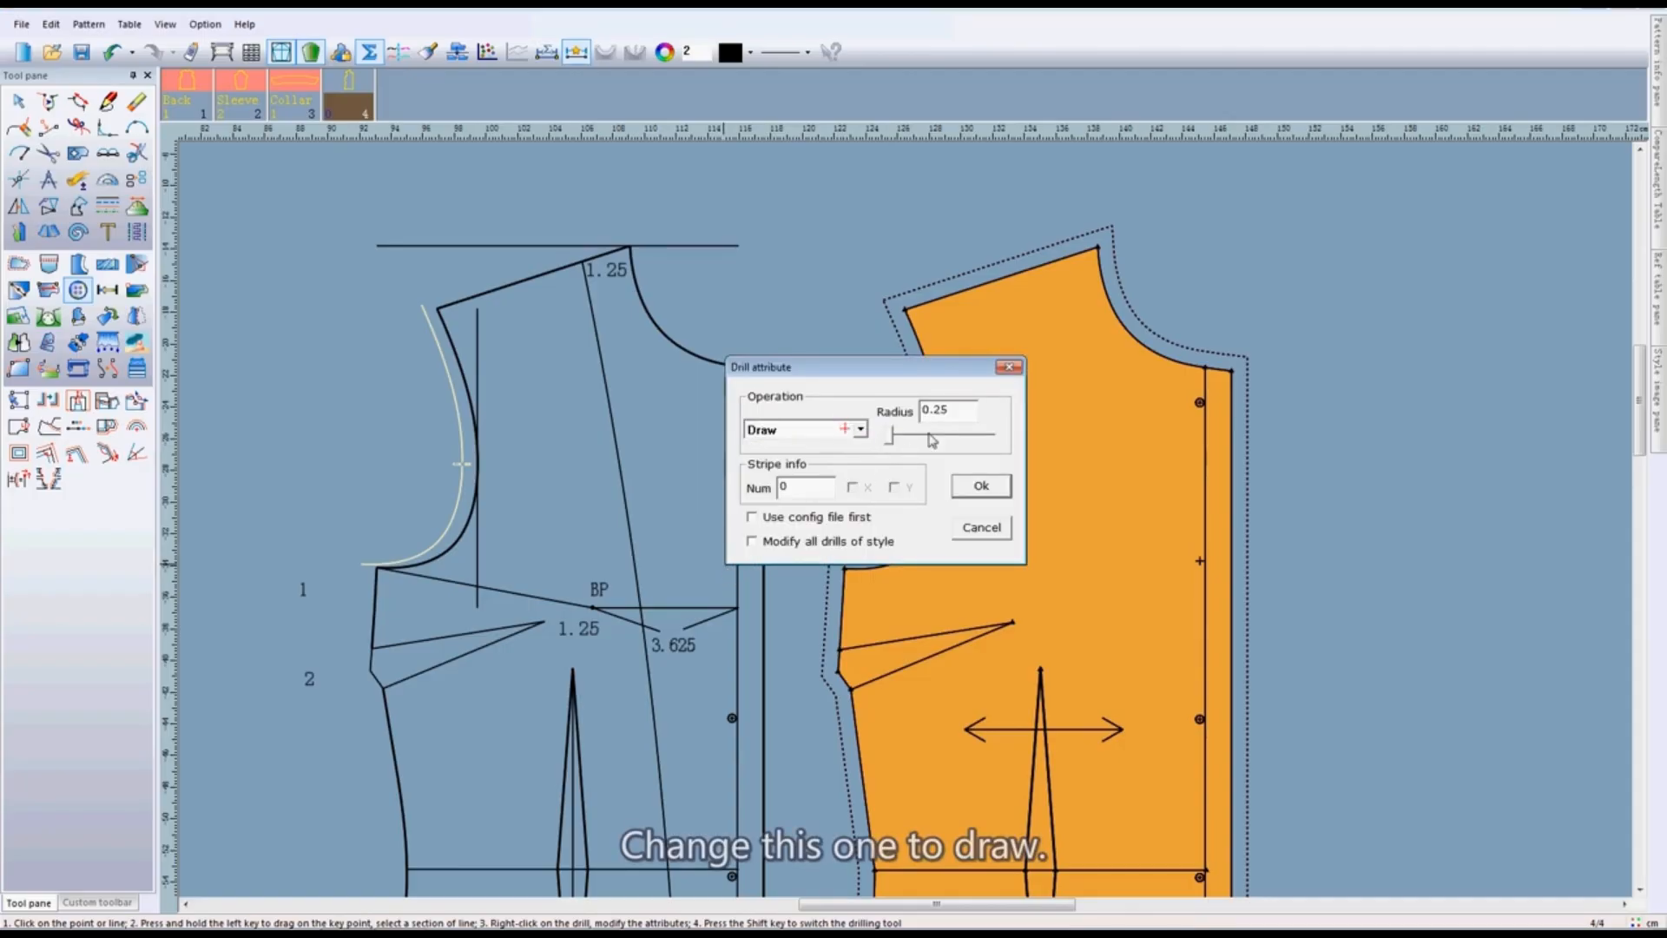
left_click_drag(953, 411, 852, 410)
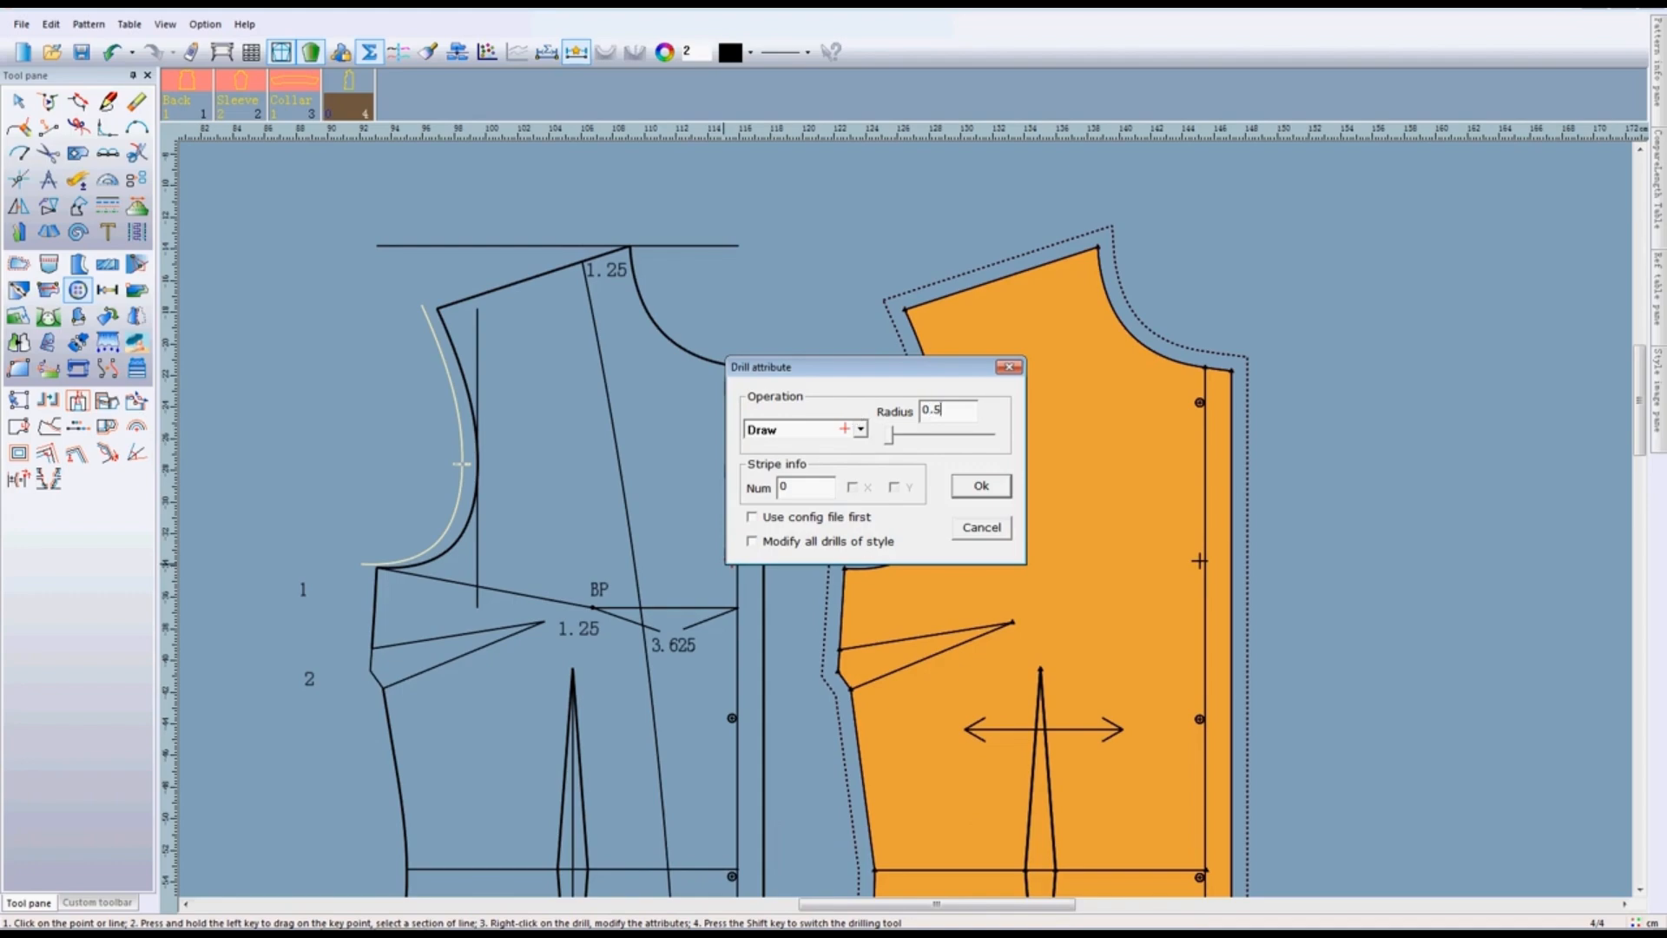
left_click_drag(890, 375, 934, 607)
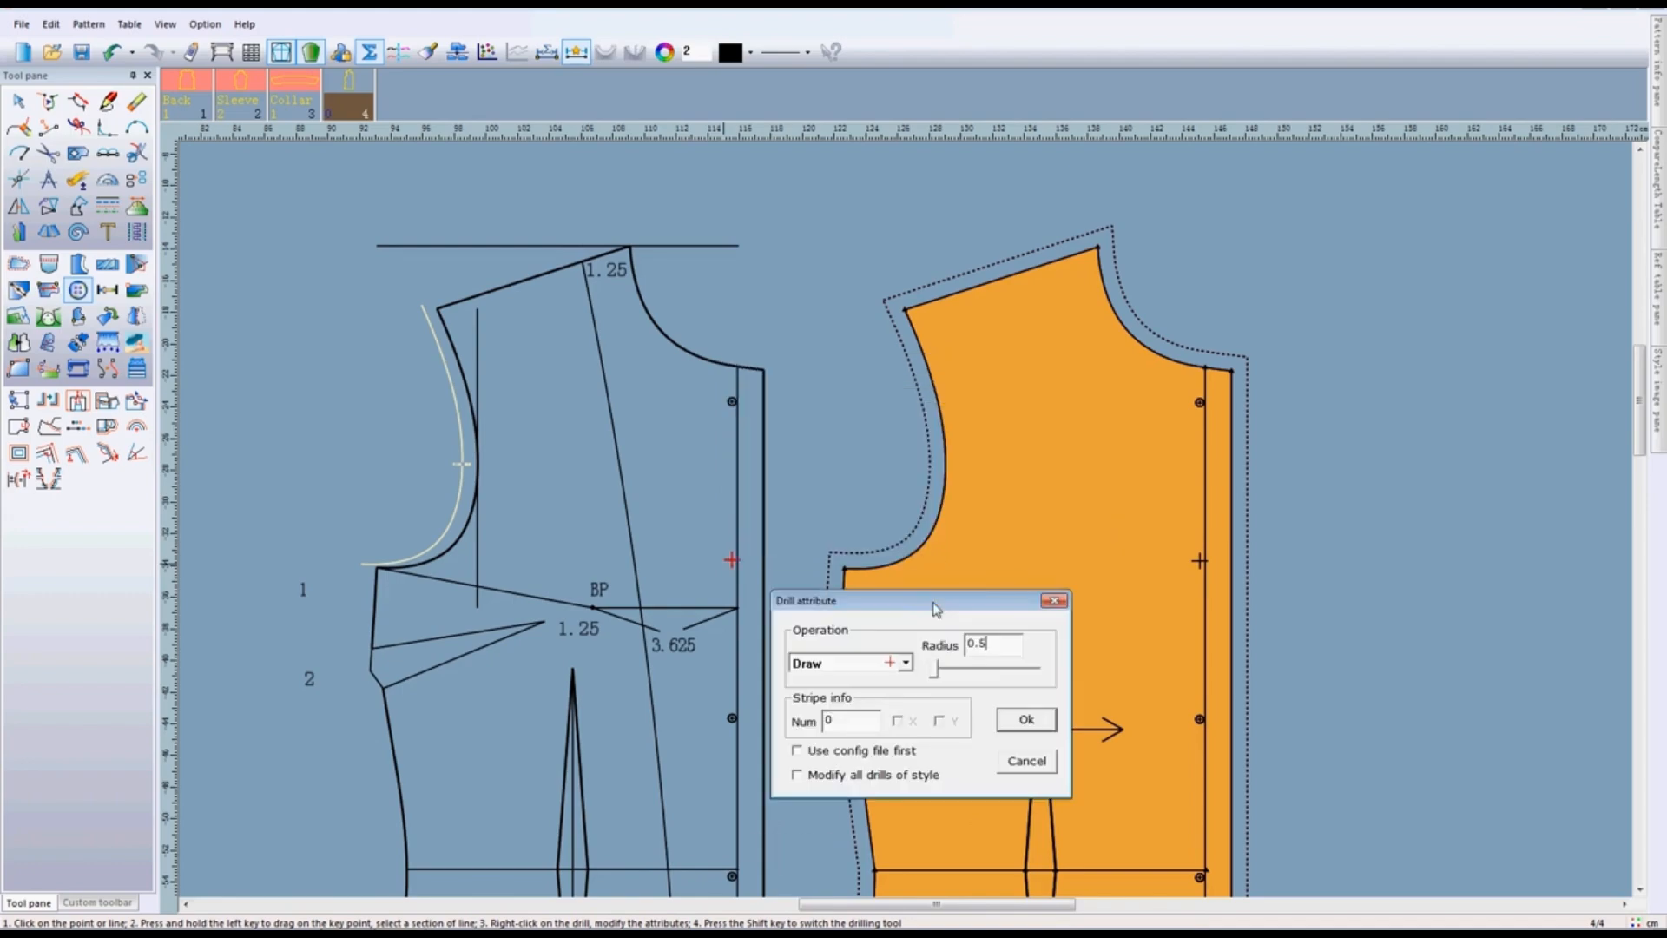
left_click(1026, 719)
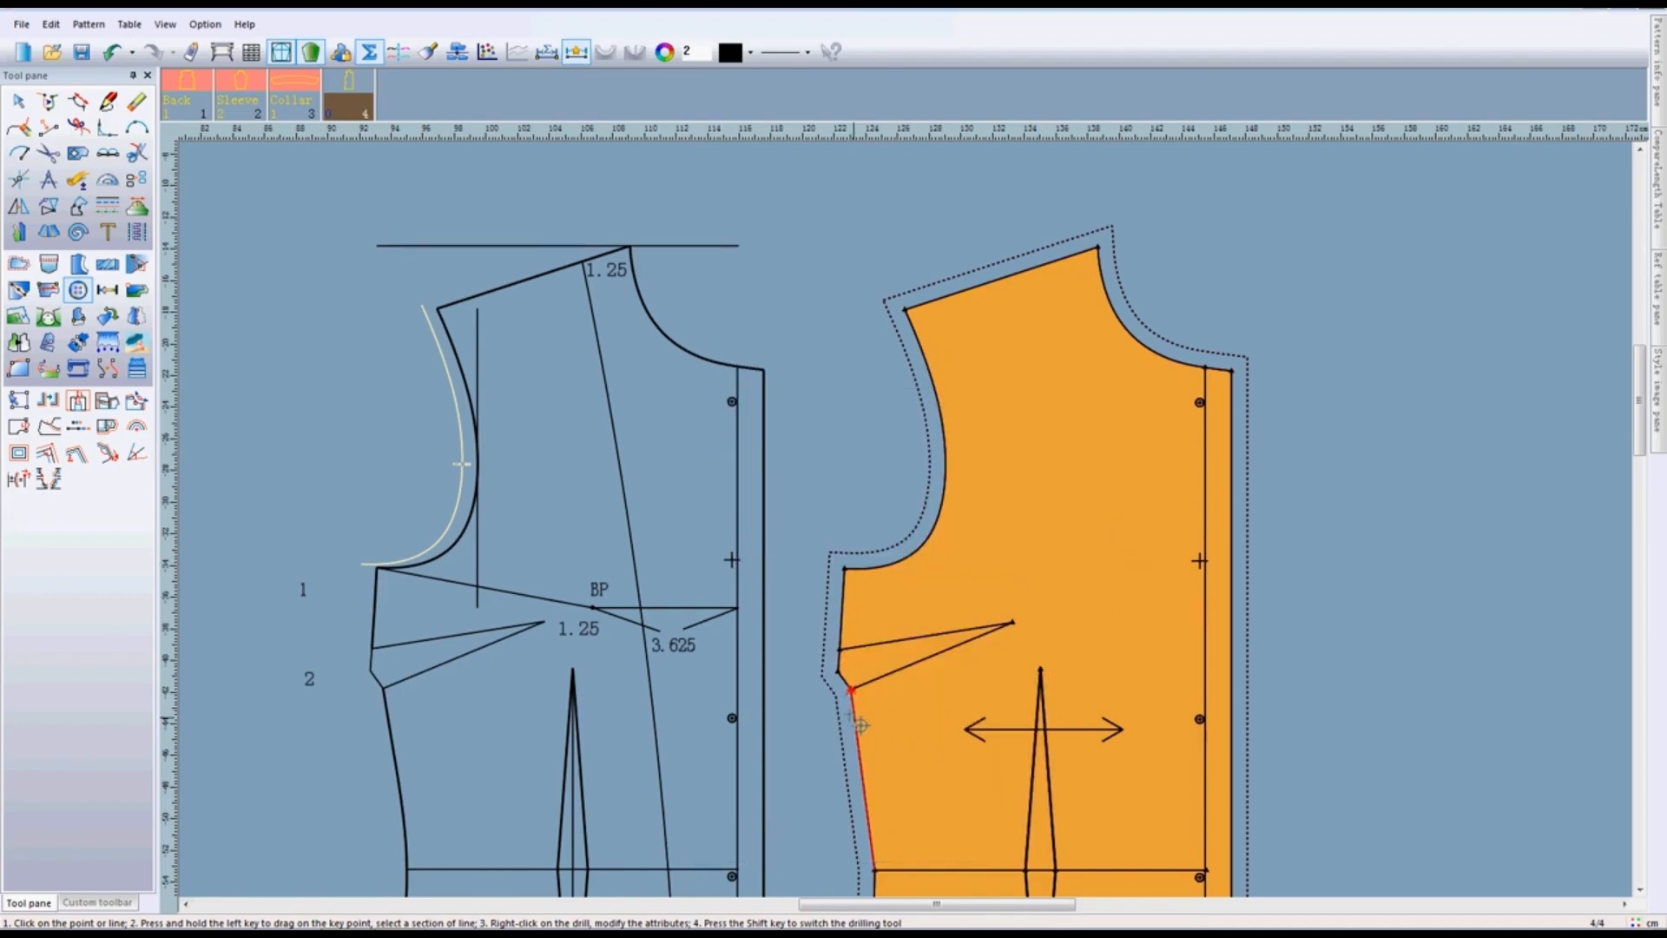
scroll(864, 727, "down", 1)
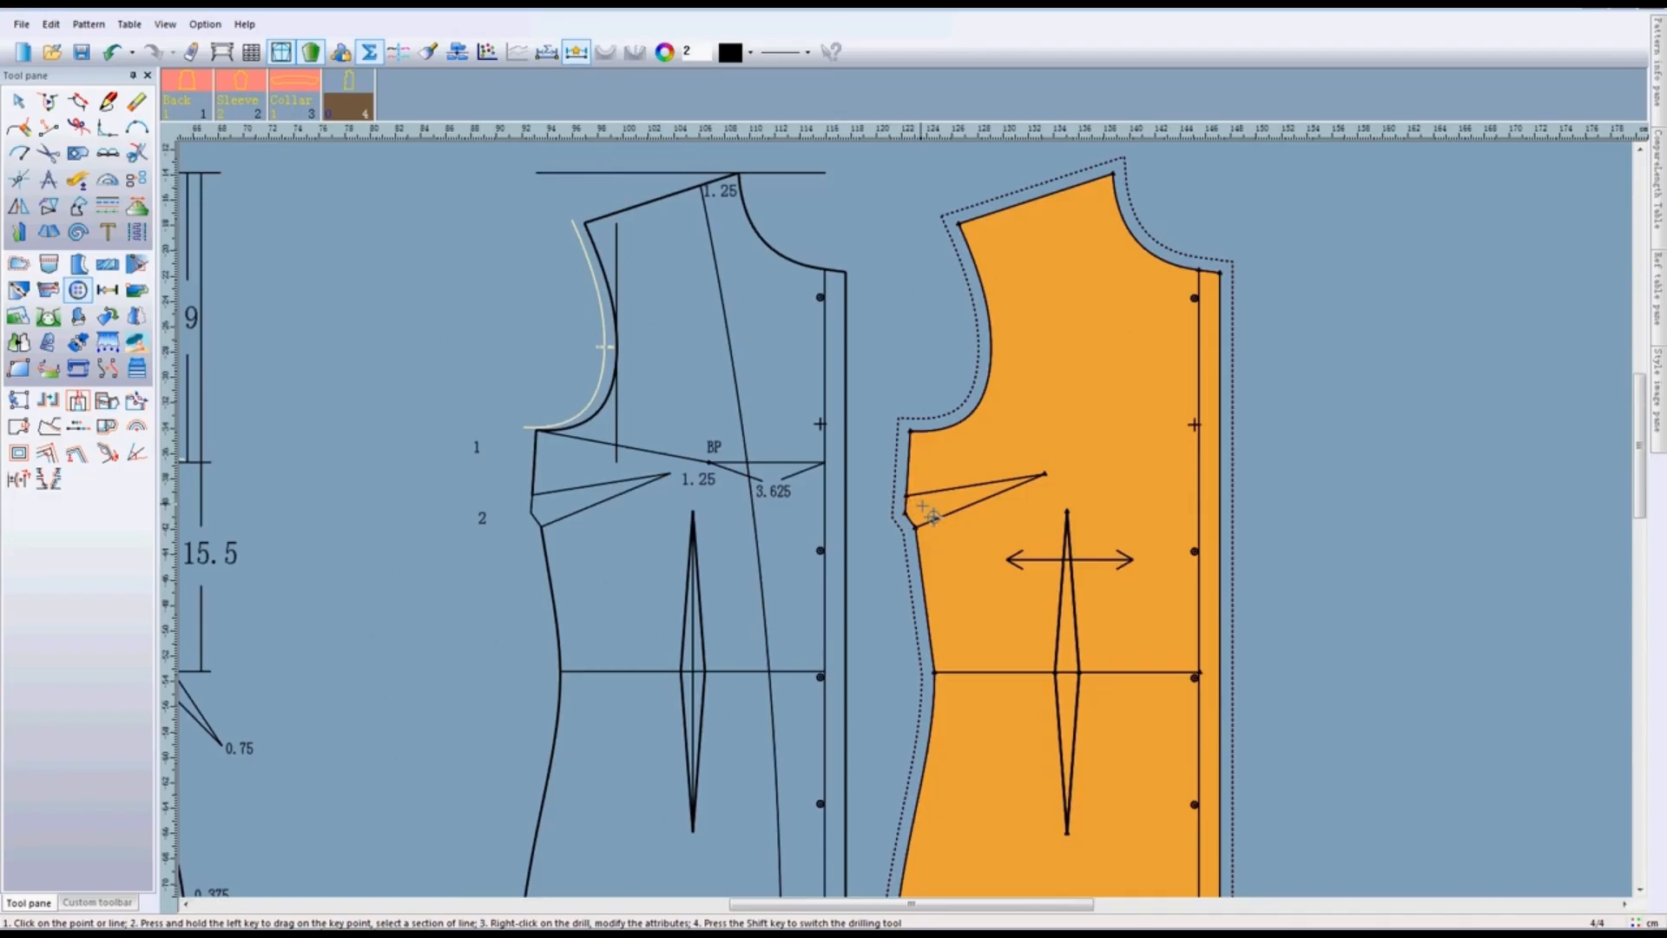
left_click(932, 518)
scroll(953, 533, "down", 1)
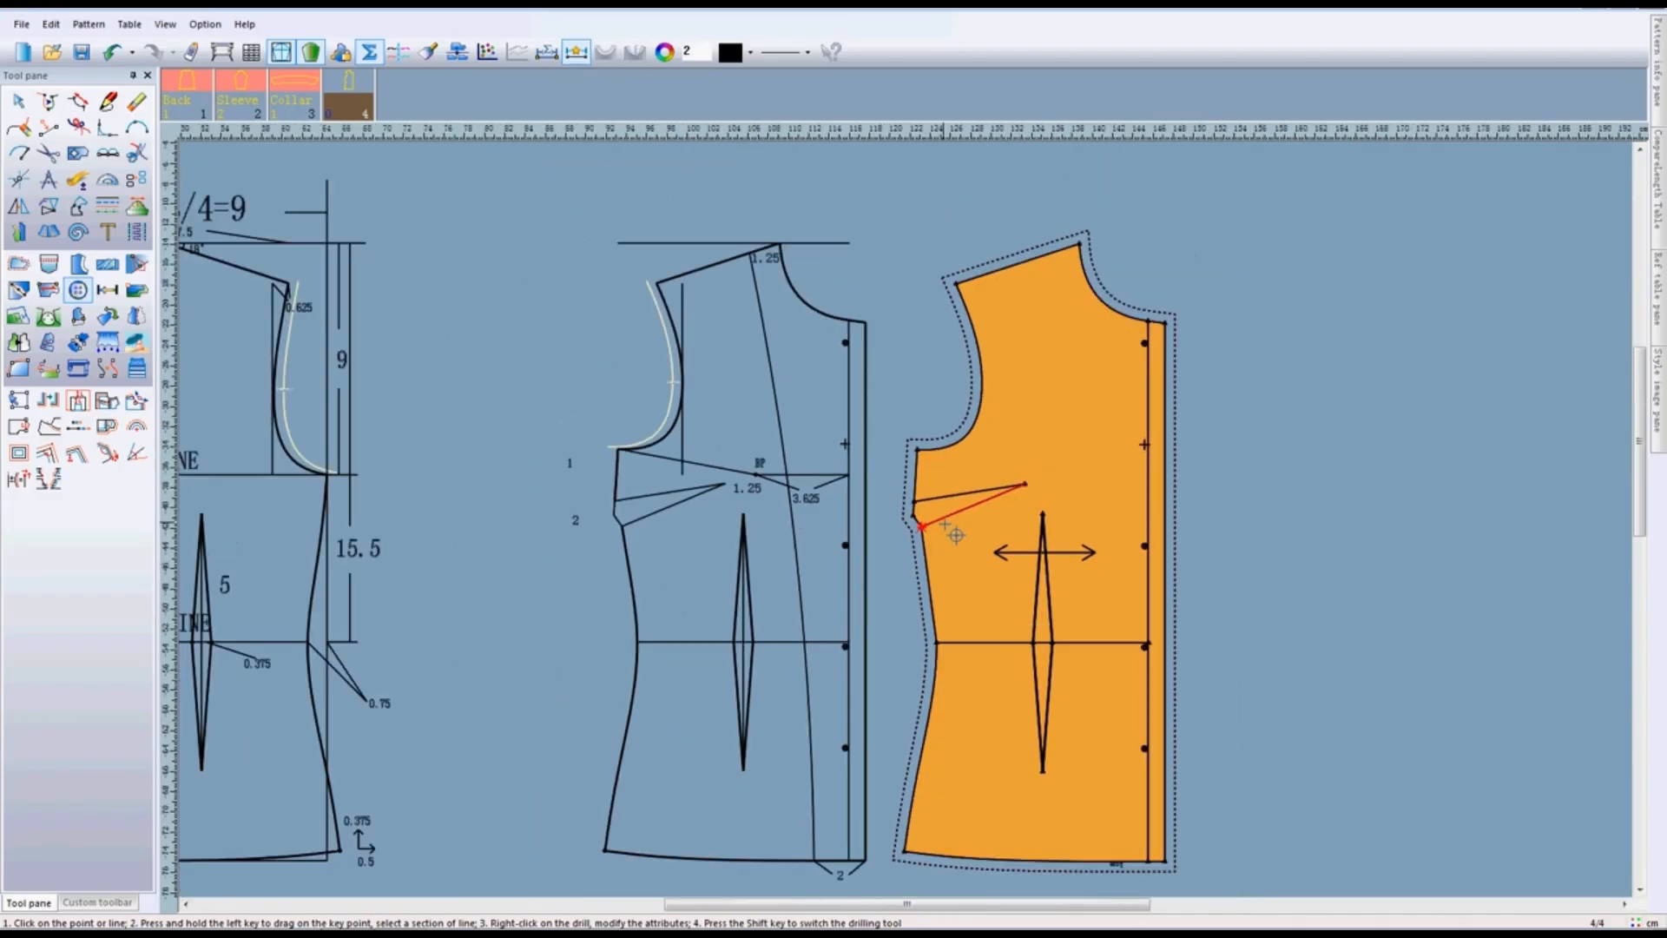
- Delete all five button drills from the front draft's centre front line, leaving the cut-out pattern piece alone
scroll(945, 525, "up", 1)
scroll(921, 493, "up", 1)
right_click(863, 279)
left_click(935, 321)
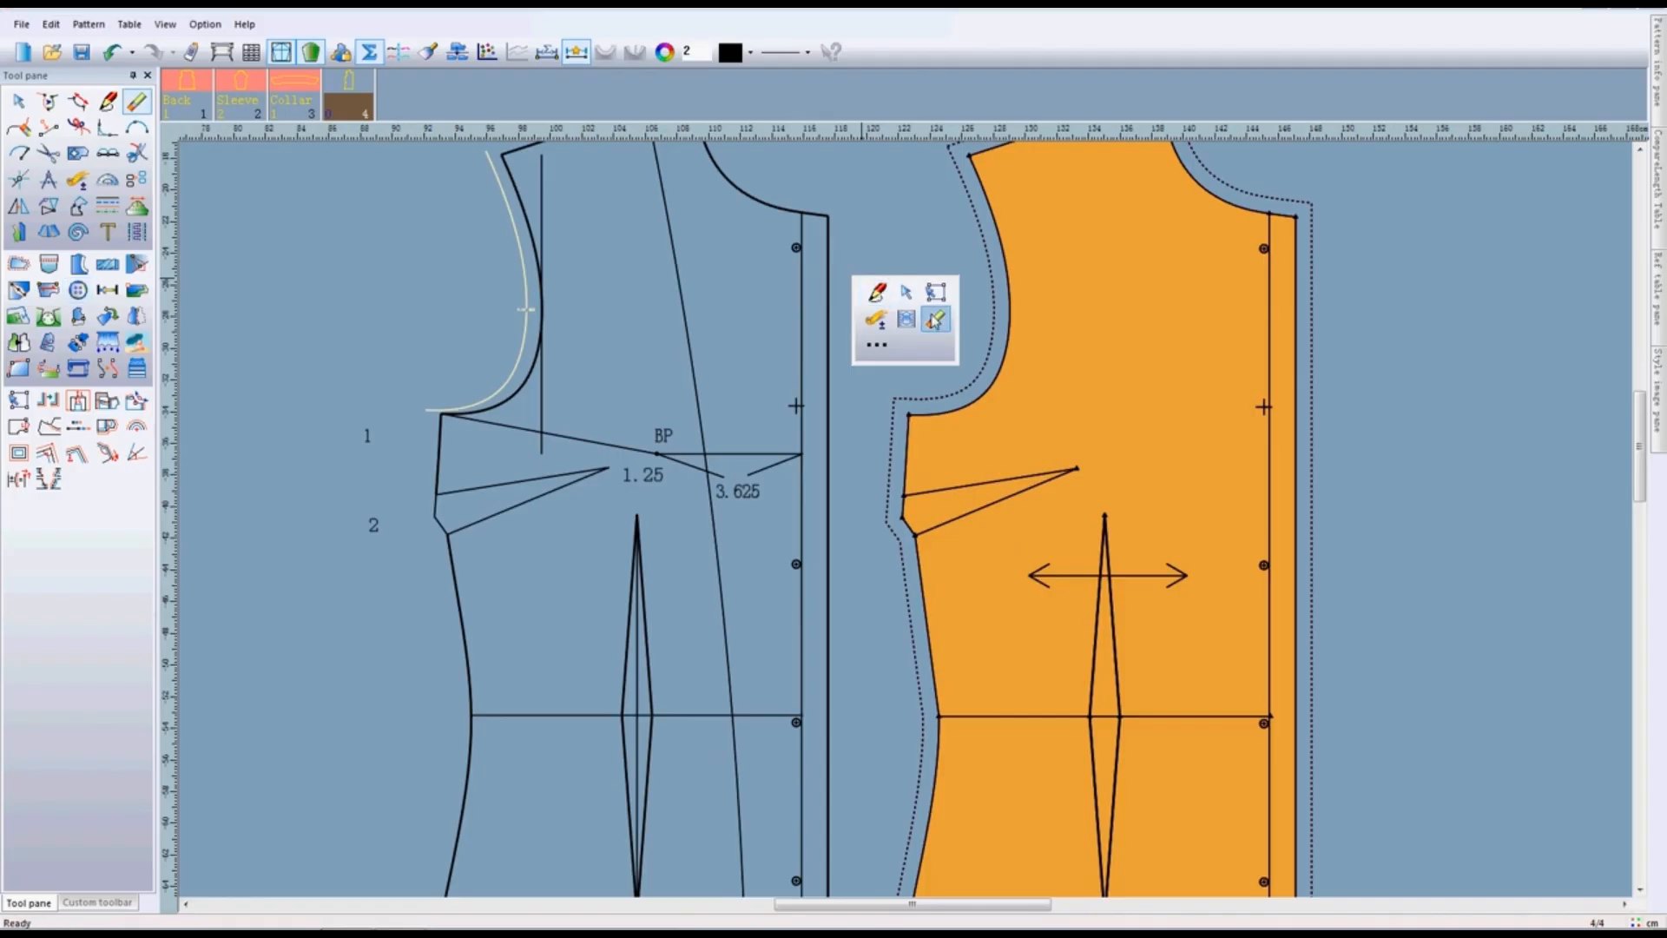
scroll(894, 469, "up", 2)
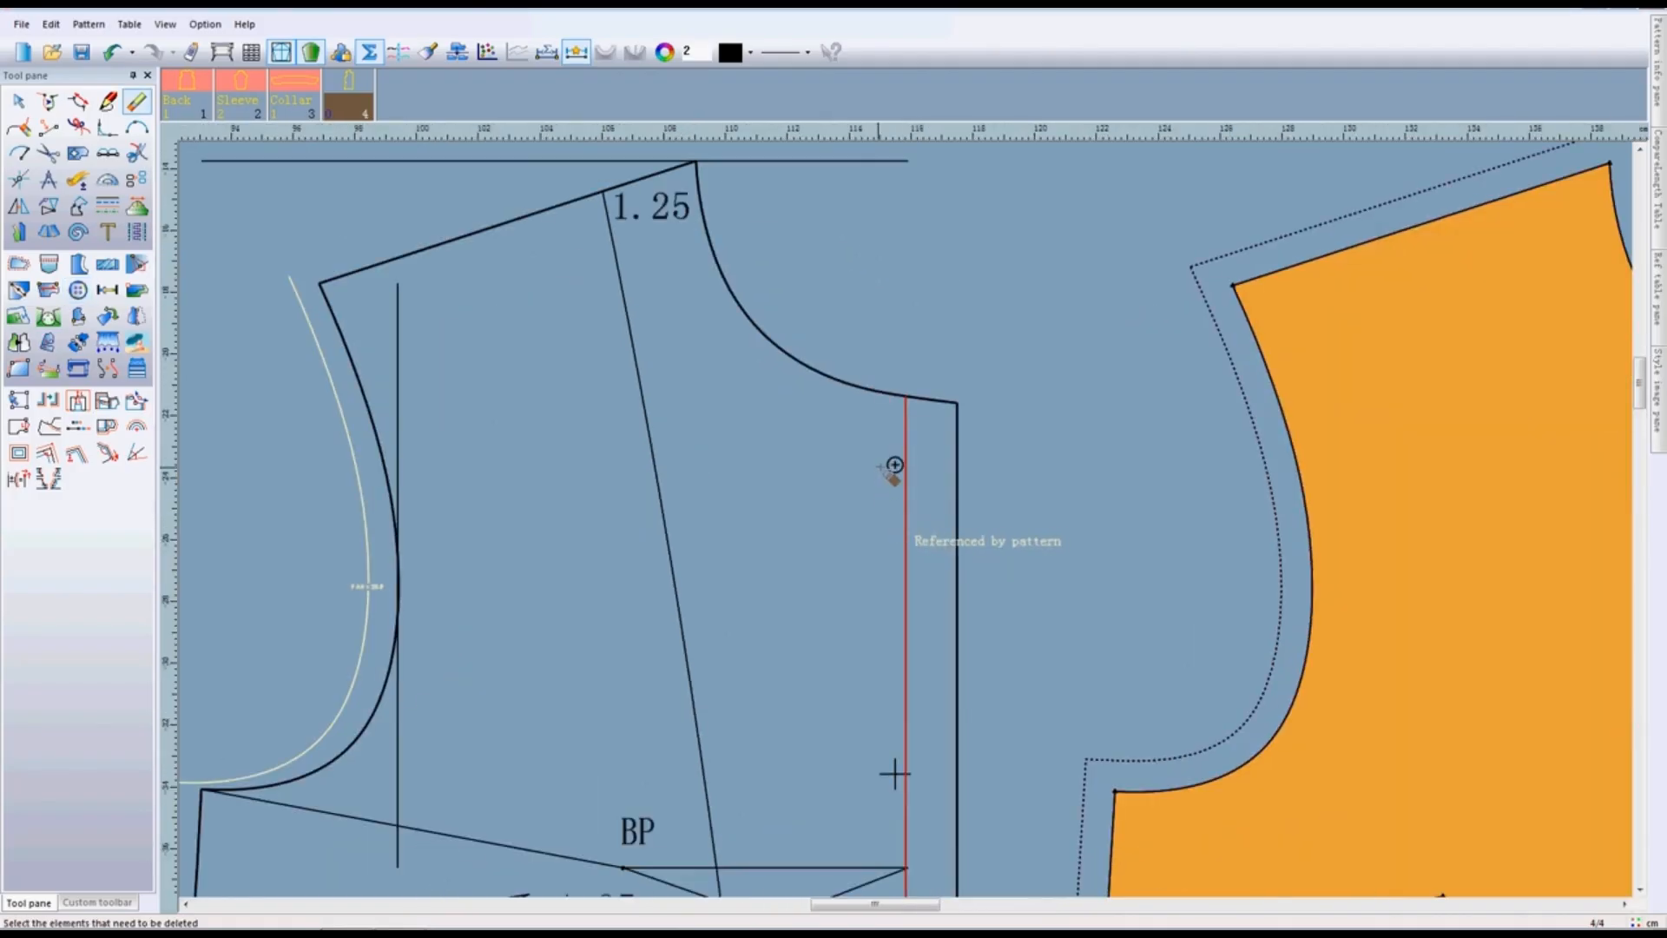
scroll(927, 532, "down", 2)
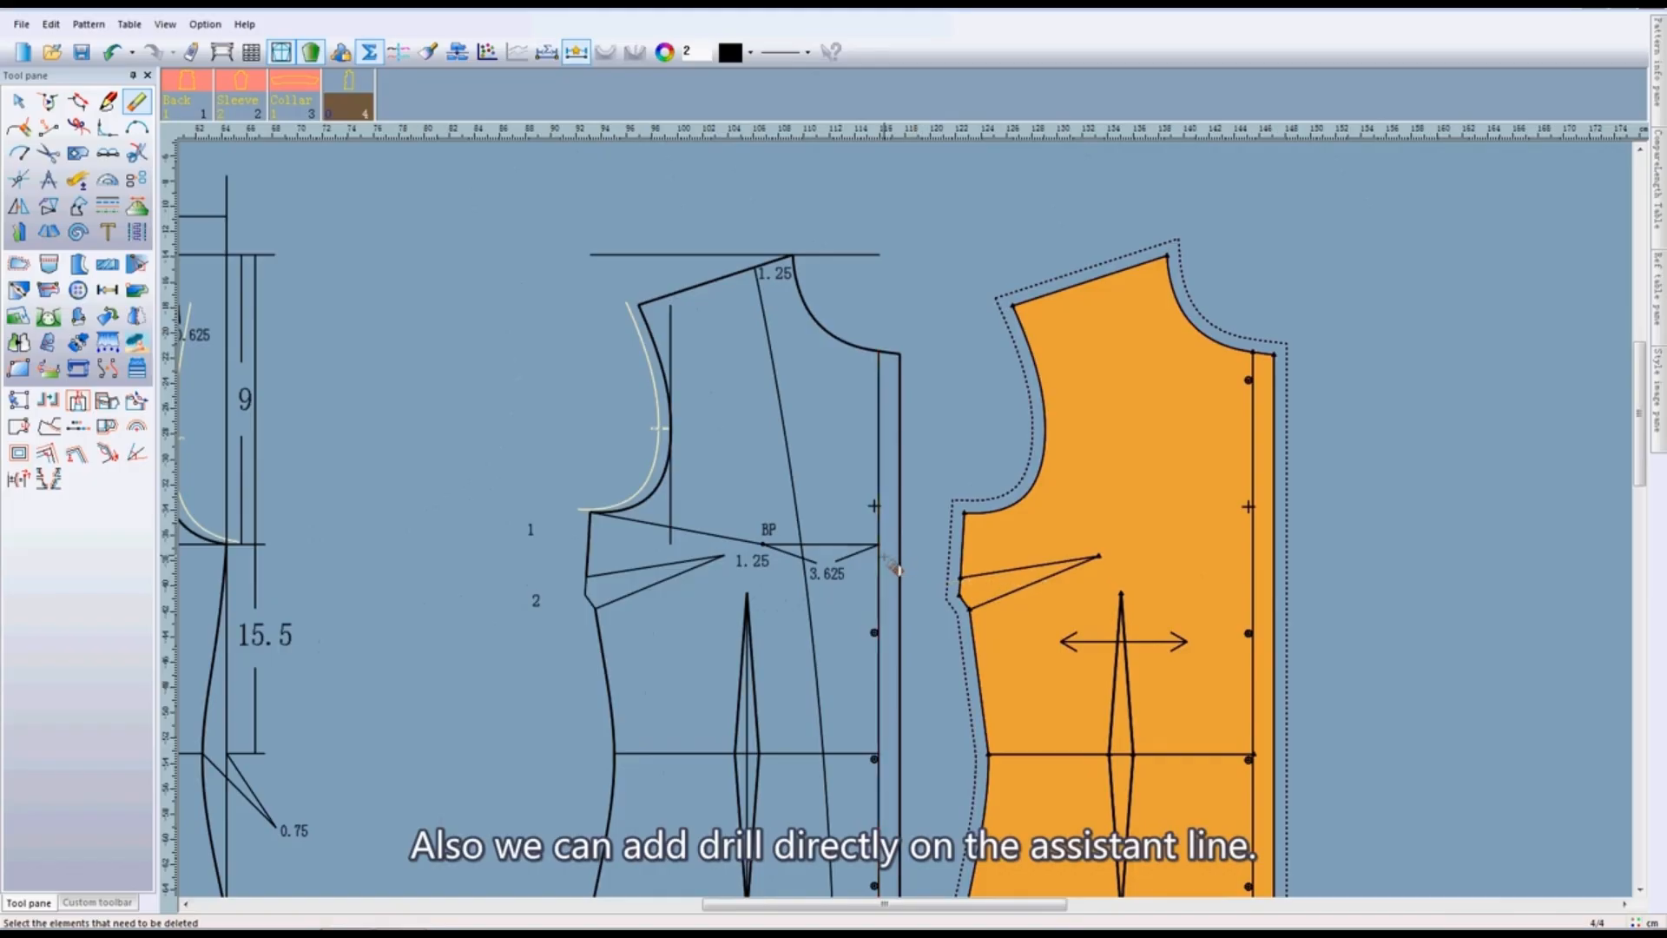
scroll(907, 506, "up", 2)
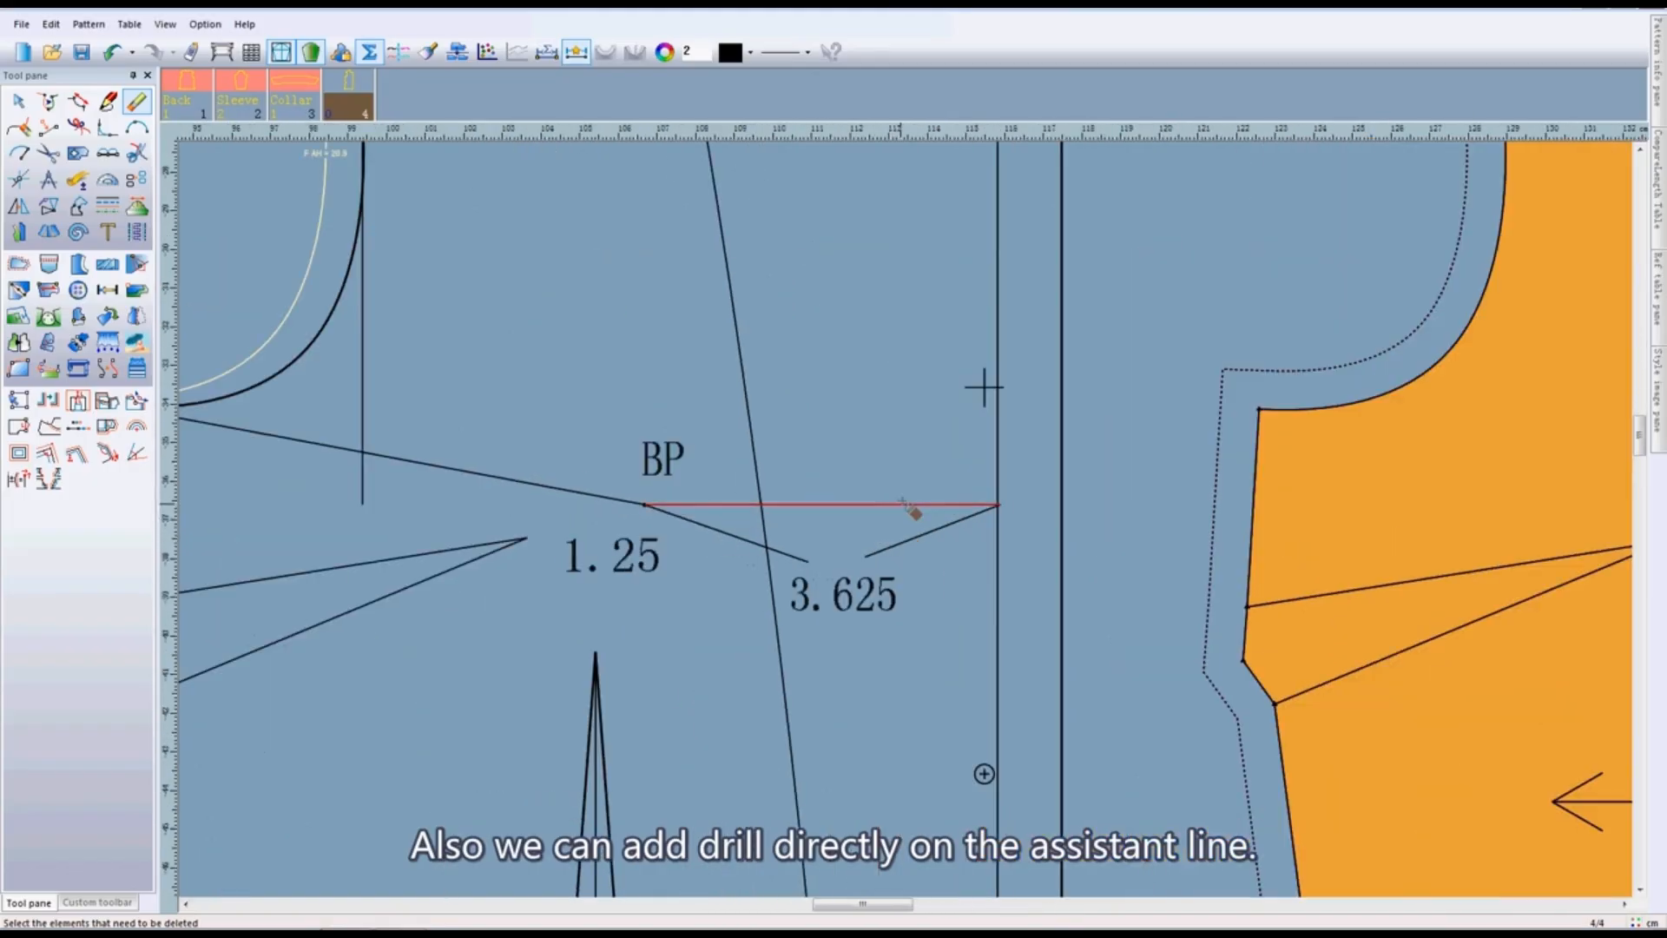
scroll(893, 634, "down", 2)
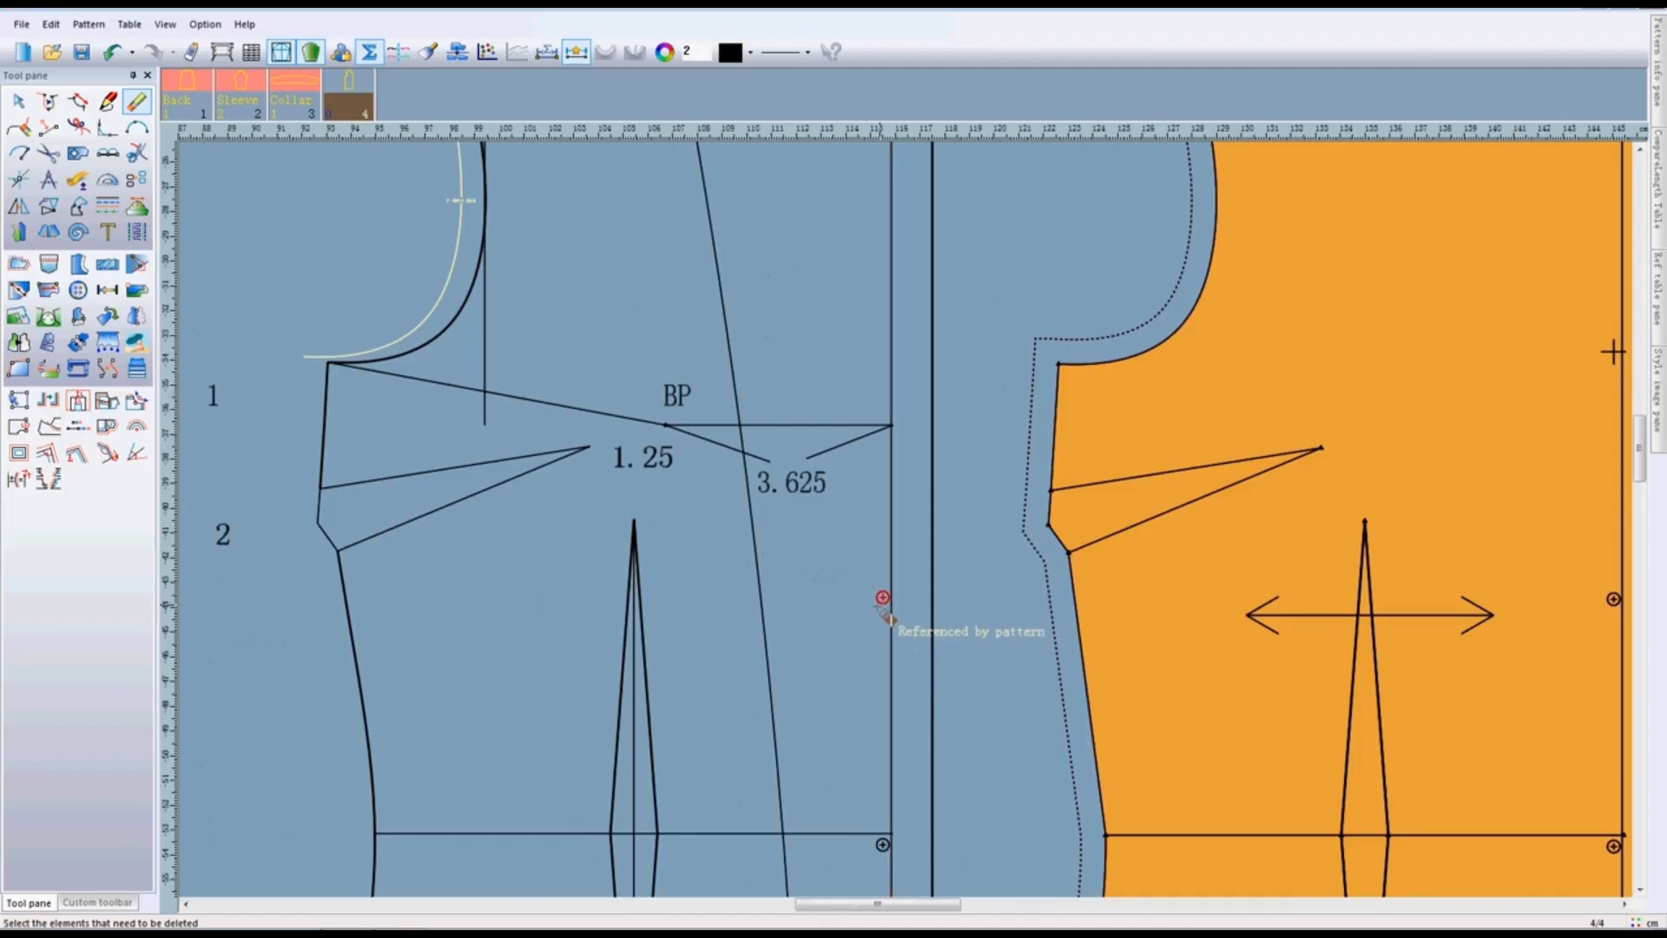
scroll(907, 591, "up", 2)
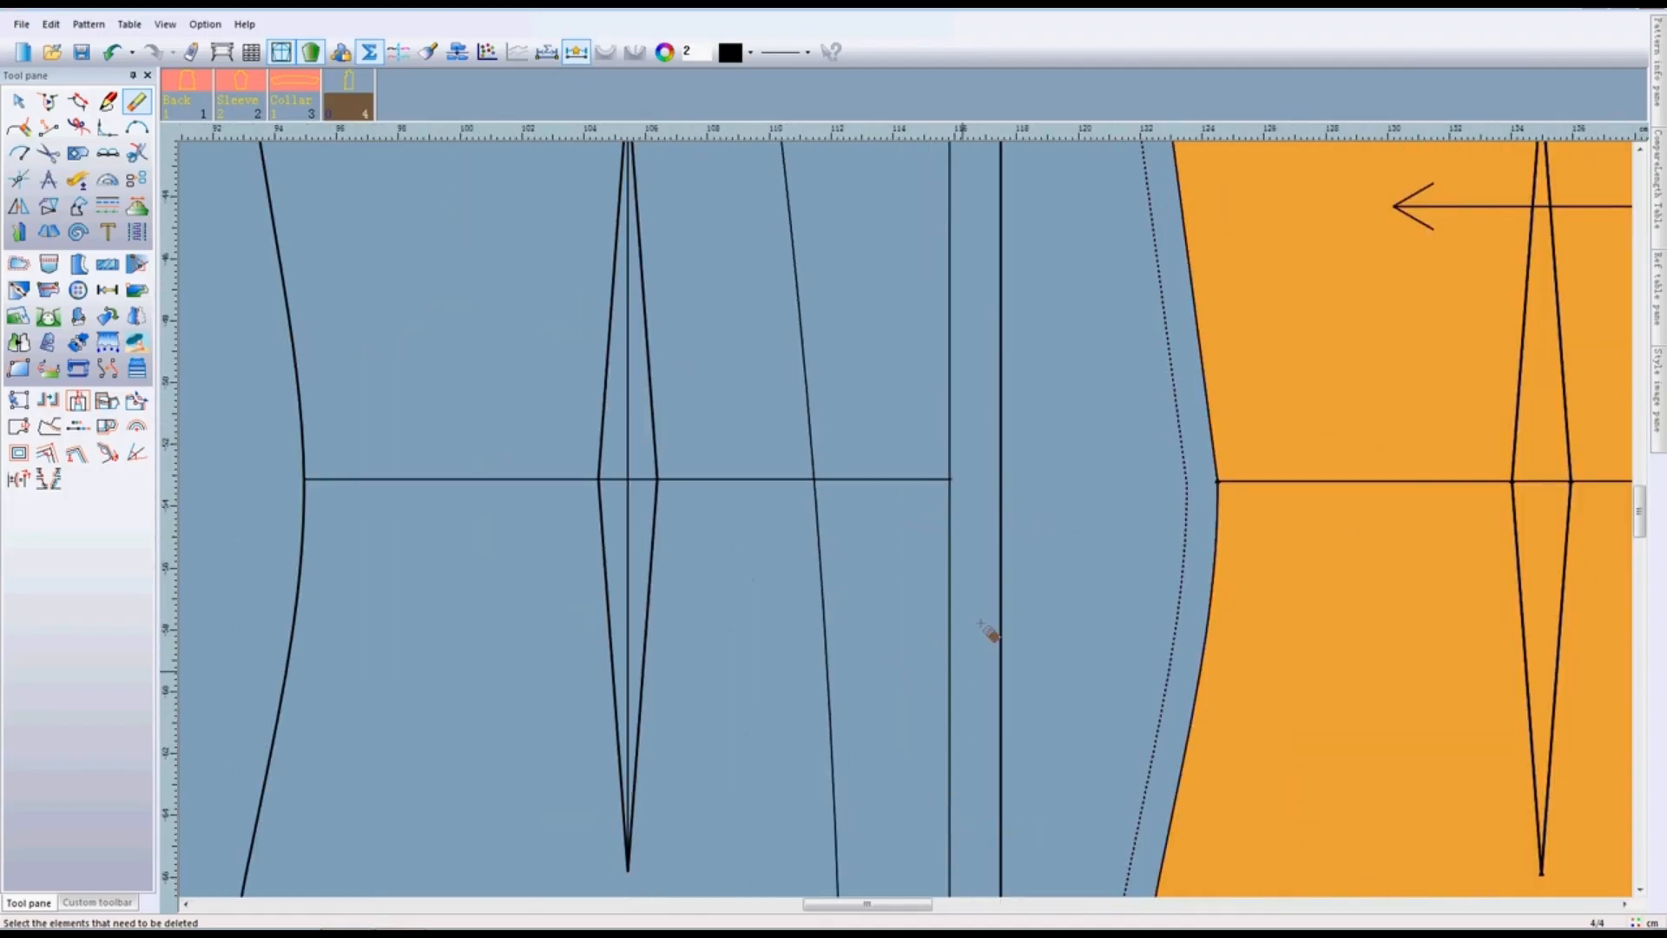
scroll(990, 633, "down", 2)
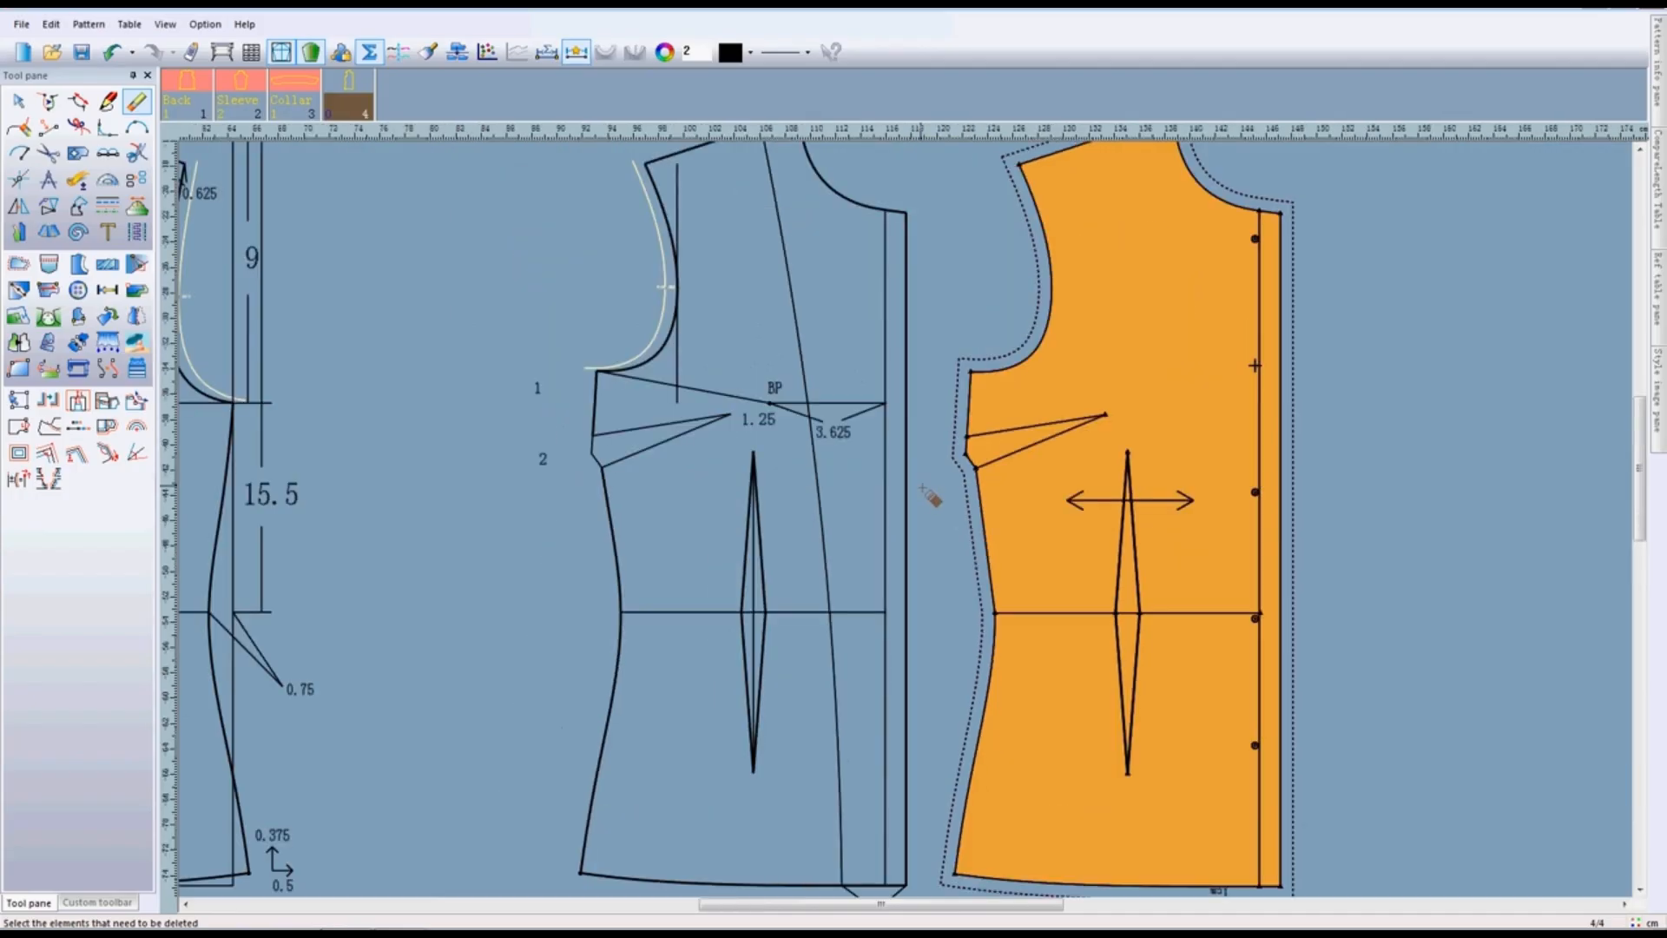
right_click(954, 270)
left_click(991, 284)
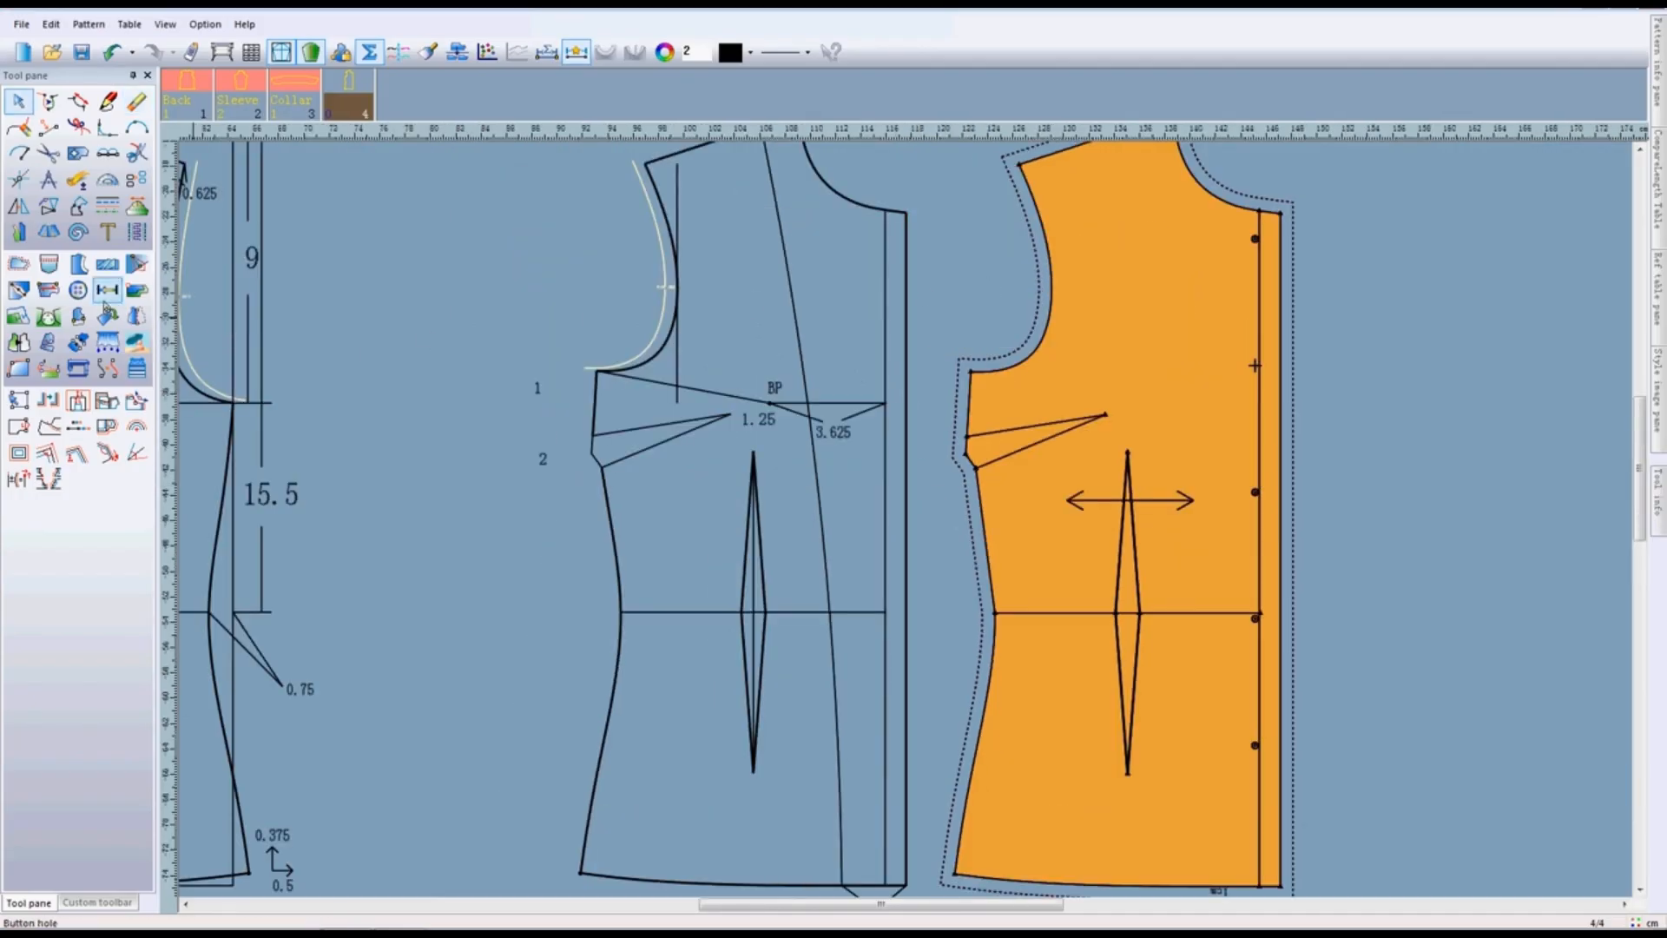
- Add 5 evenly spaced drills along the front draft's centre front line, with Distance 1 set to 2 and Tail set to 9
left_click(78, 290)
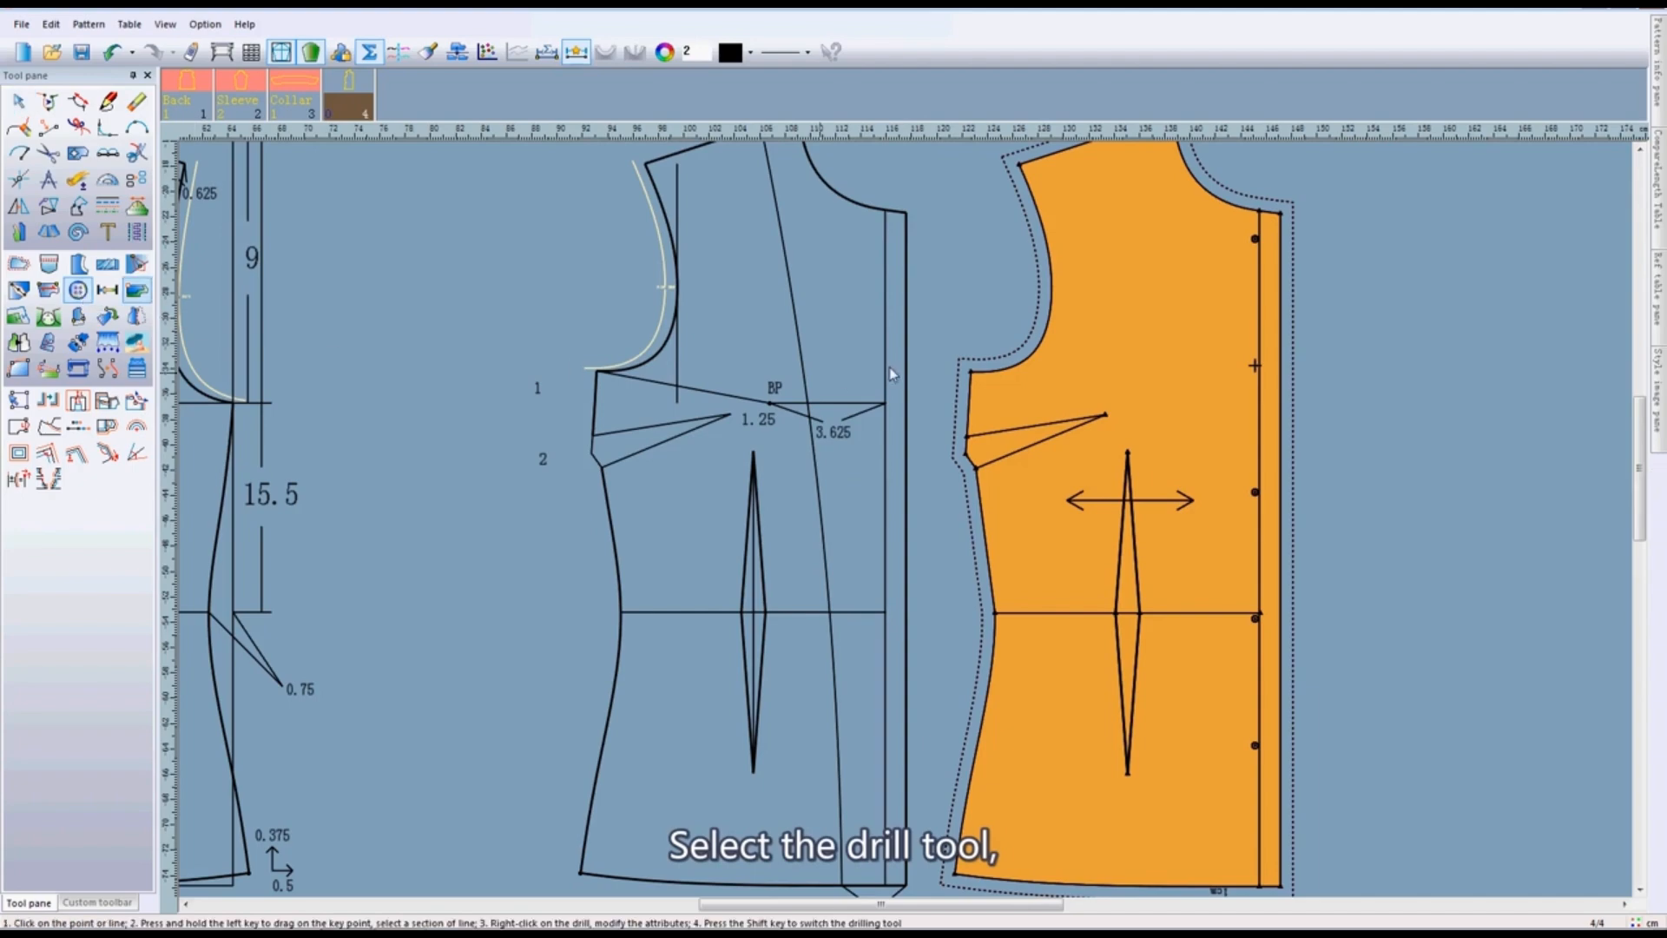
left_click(885, 301)
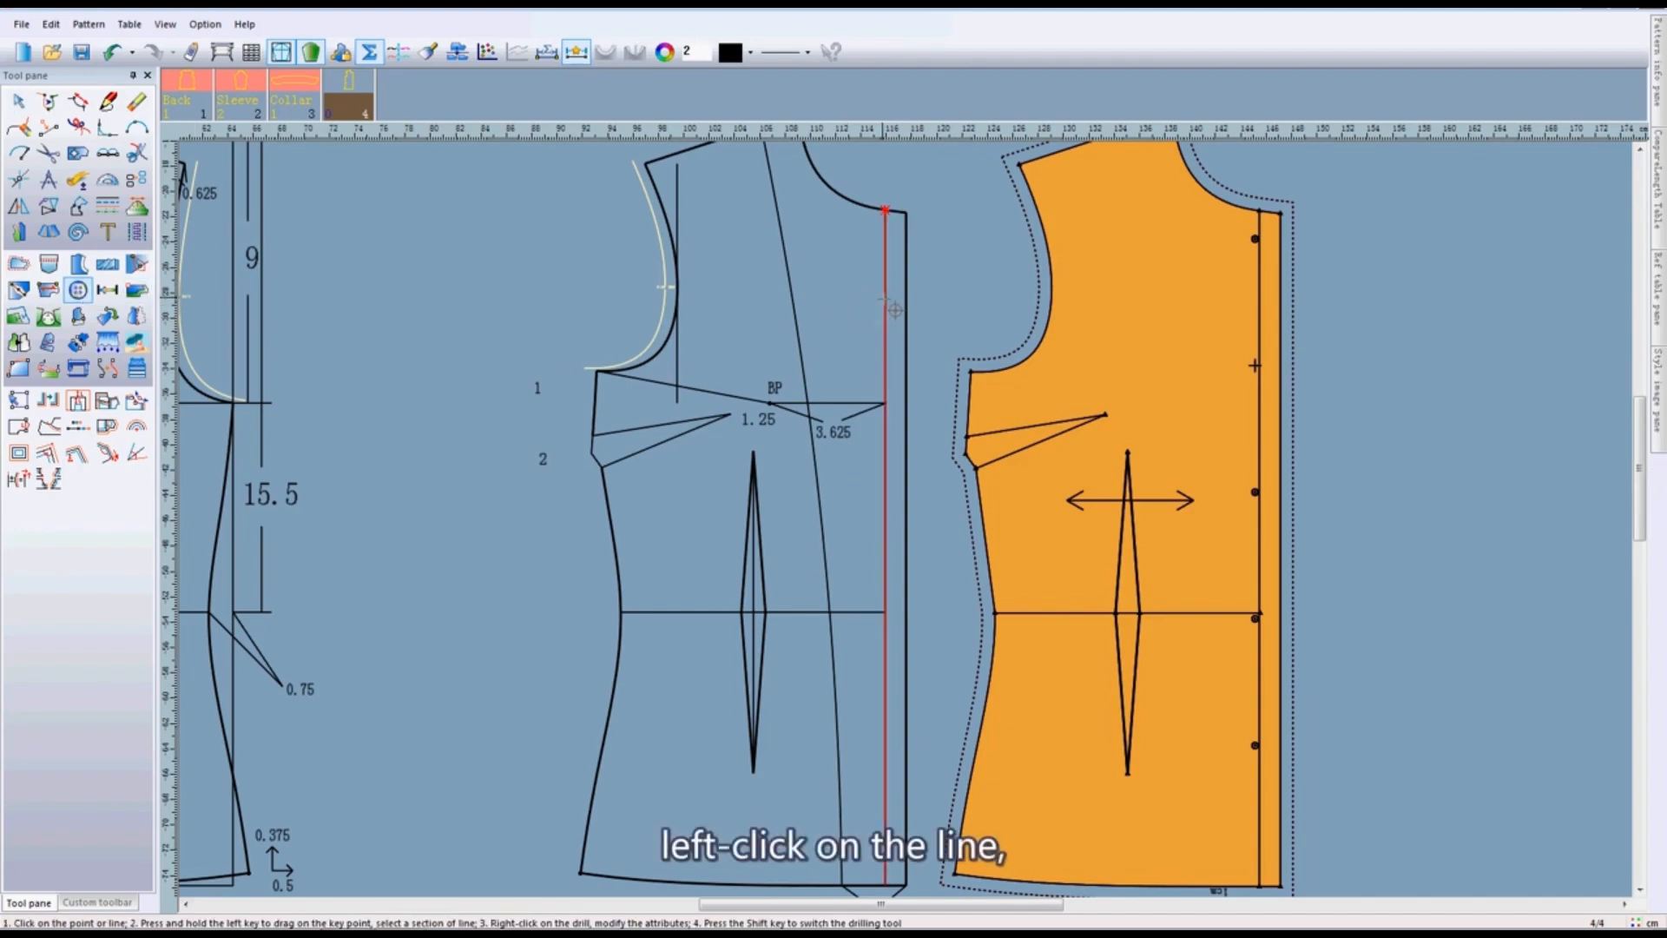
left_click(886, 303)
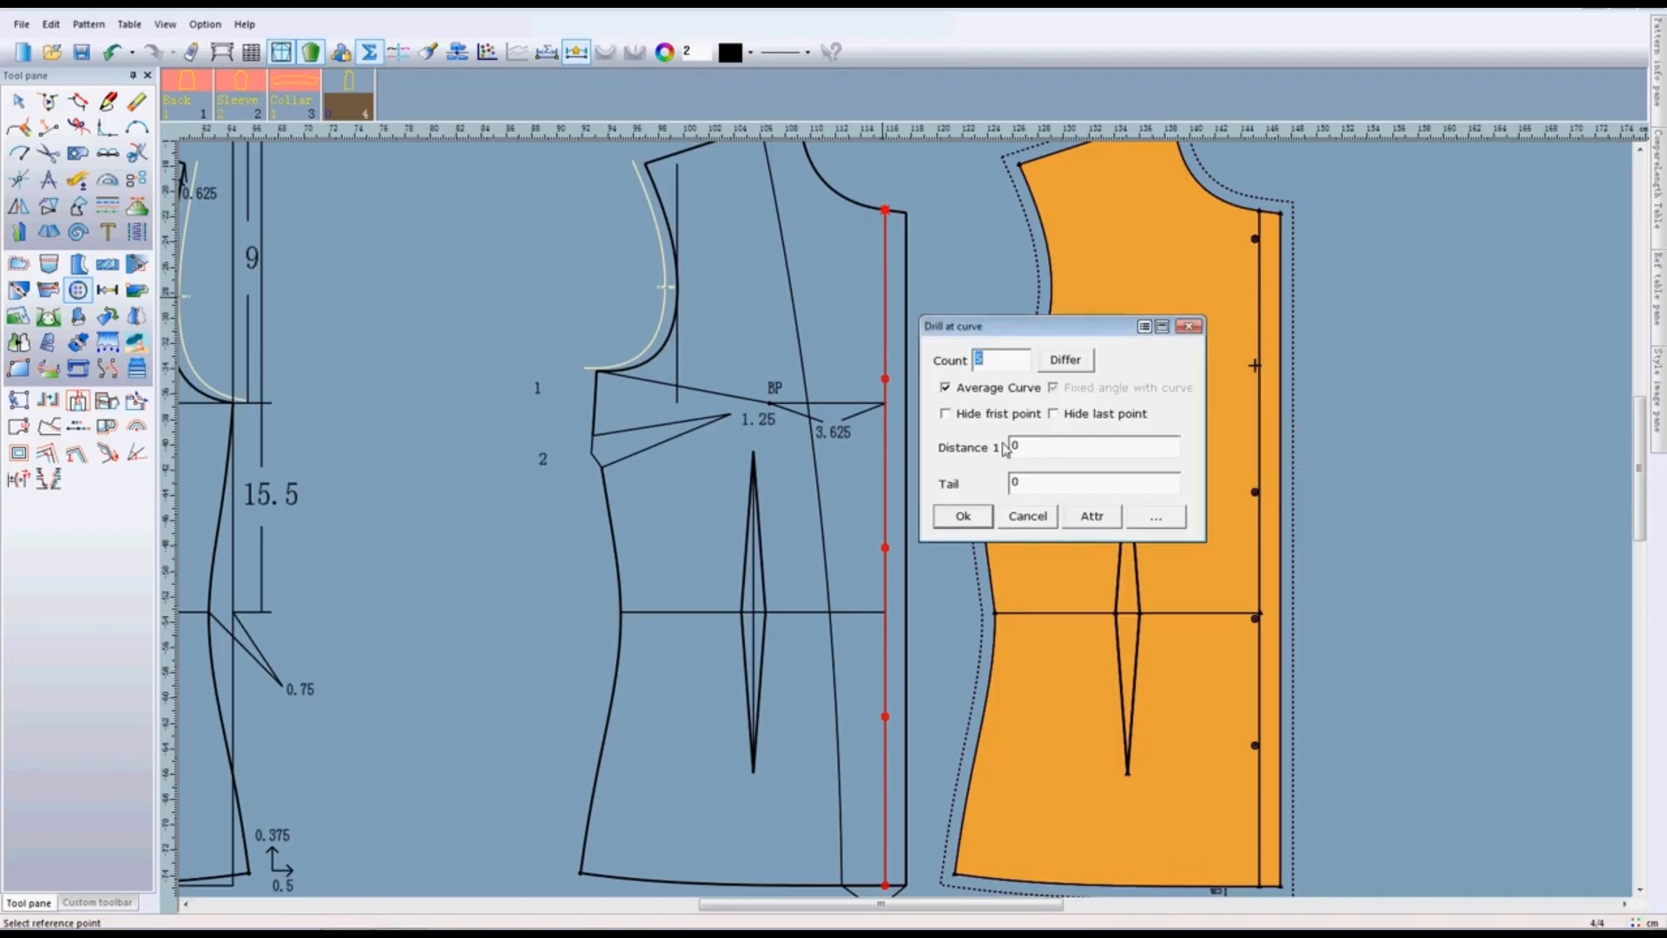
left_click(1015, 447)
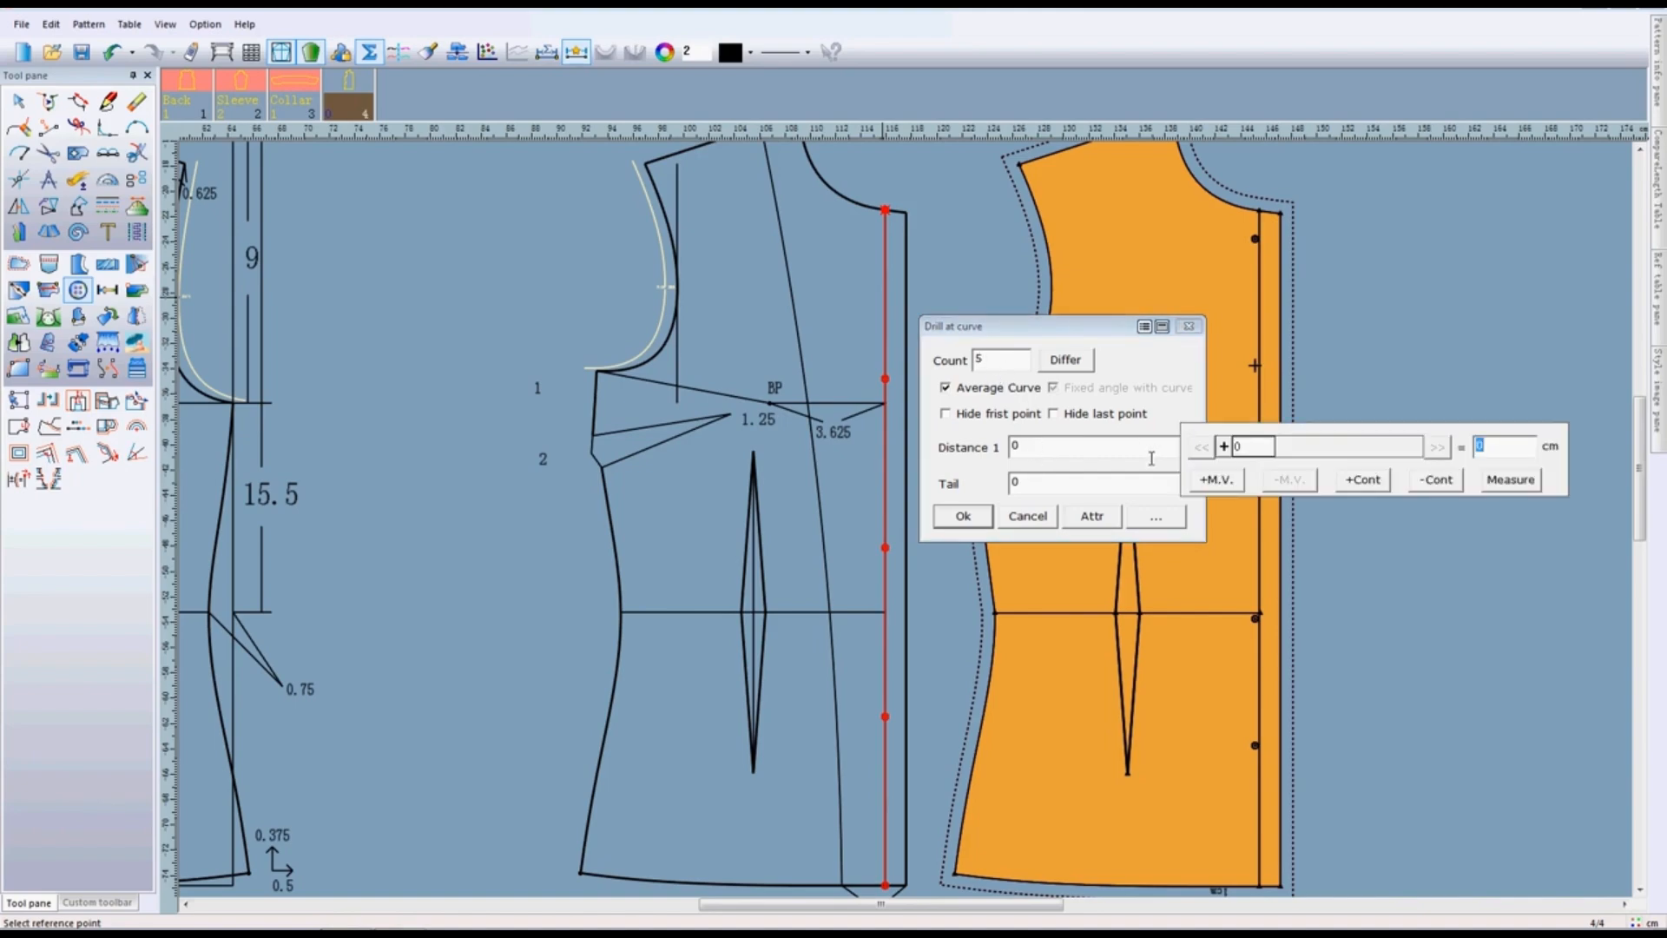
left_click(1144, 327)
left_click(1145, 352)
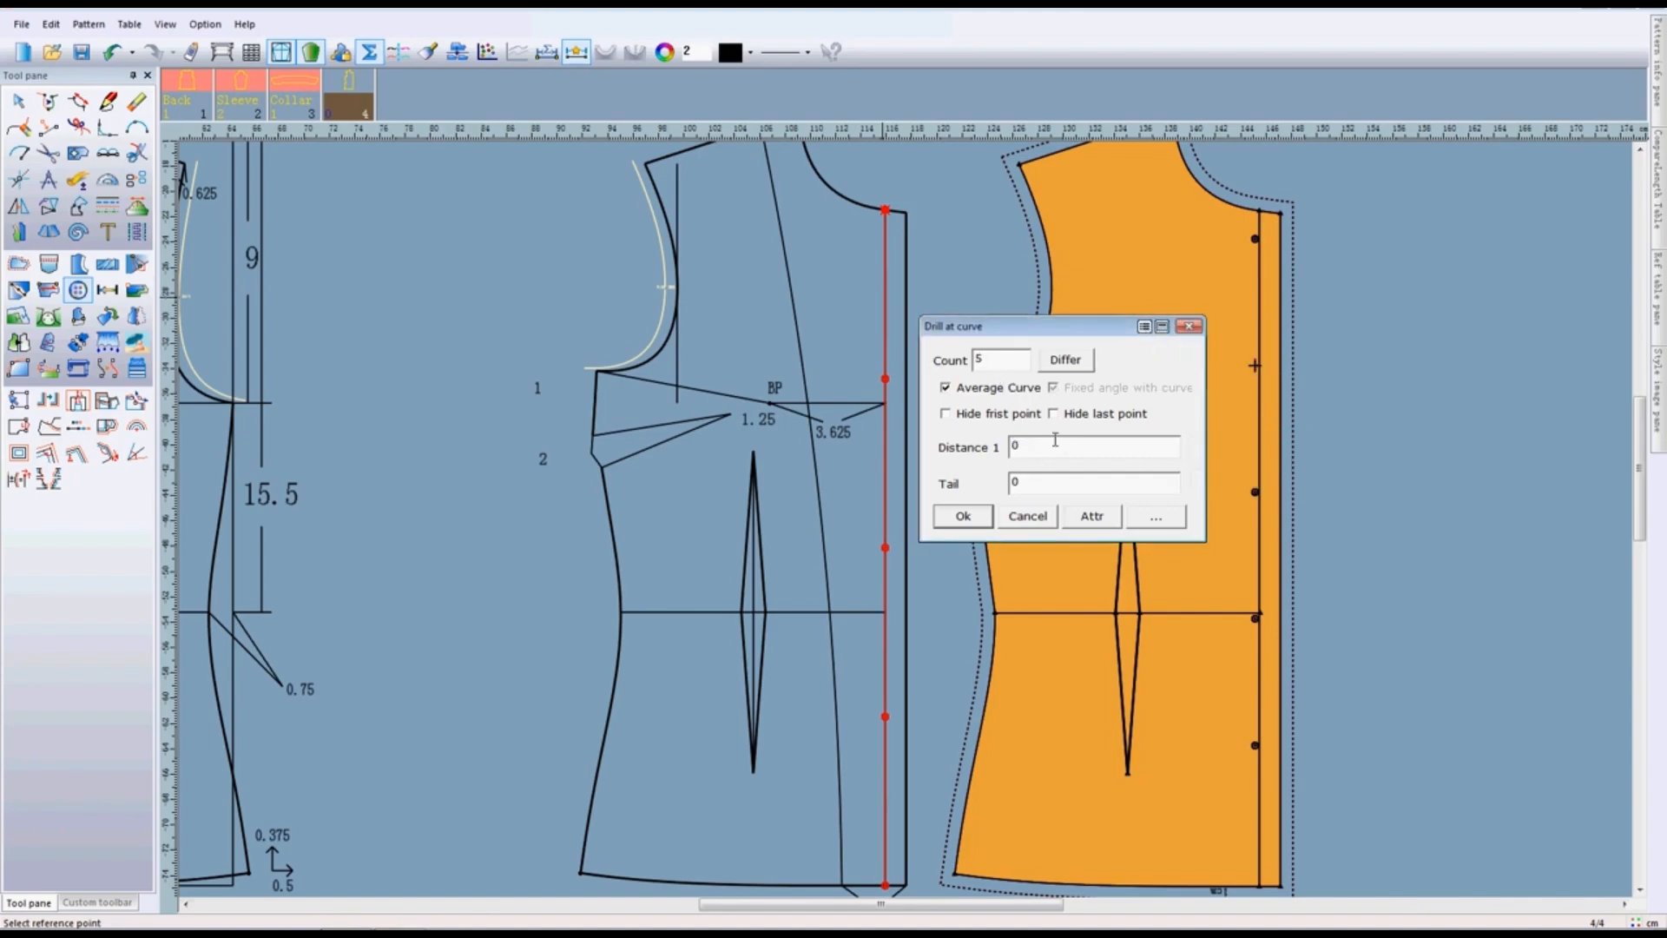
key("BackSpace")
type("-2")
left_click_drag(1030, 447, 983, 443)
type("2")
left_click_drag(1039, 483, 979, 481)
type("5")
key("BackSpace")
type("9")
left_click(962, 516)
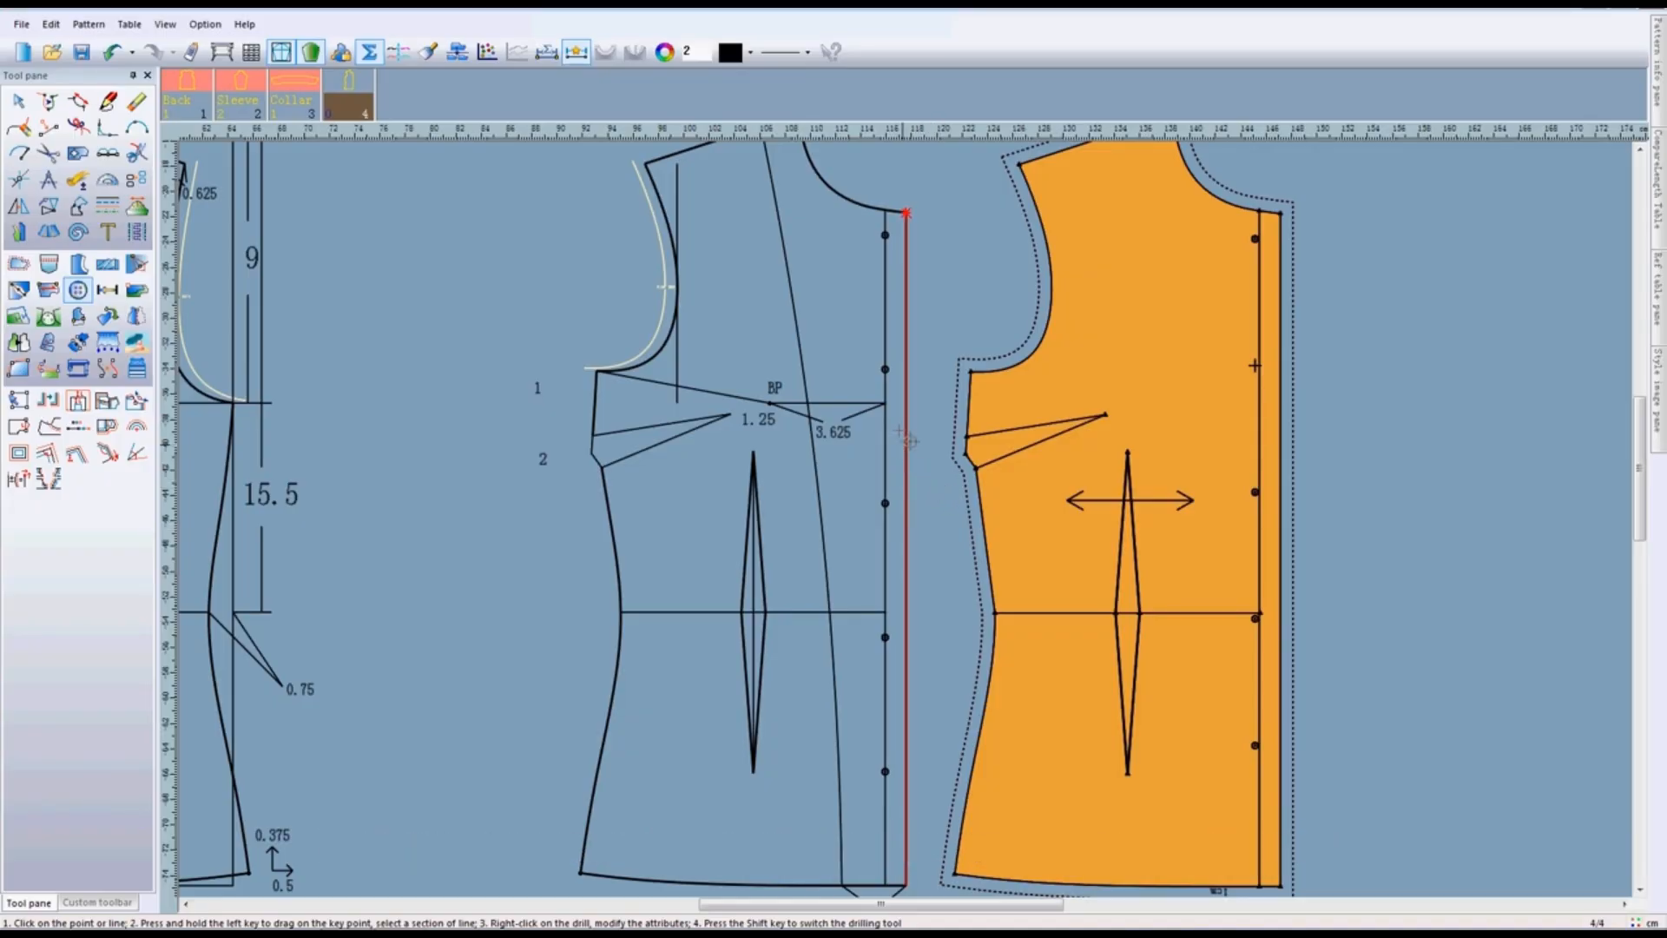
- Grade the new drills' count by size: enable Dispersion, set size S to -1 and apply the average difference to all sizes
left_click(886, 242)
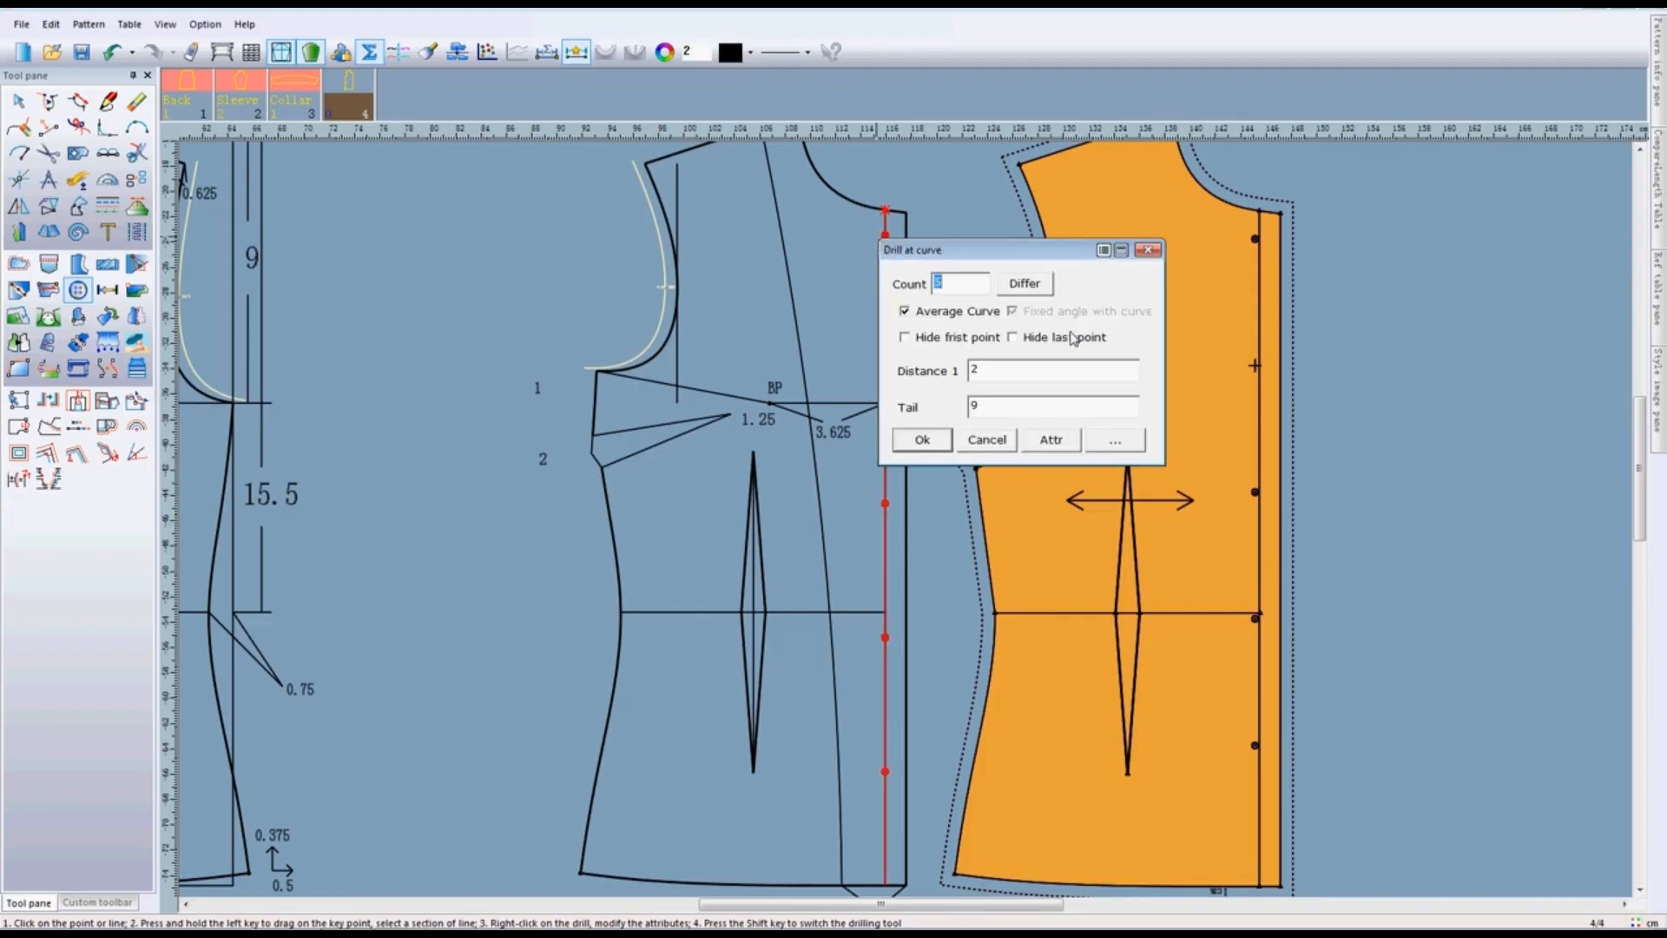
left_click(1025, 284)
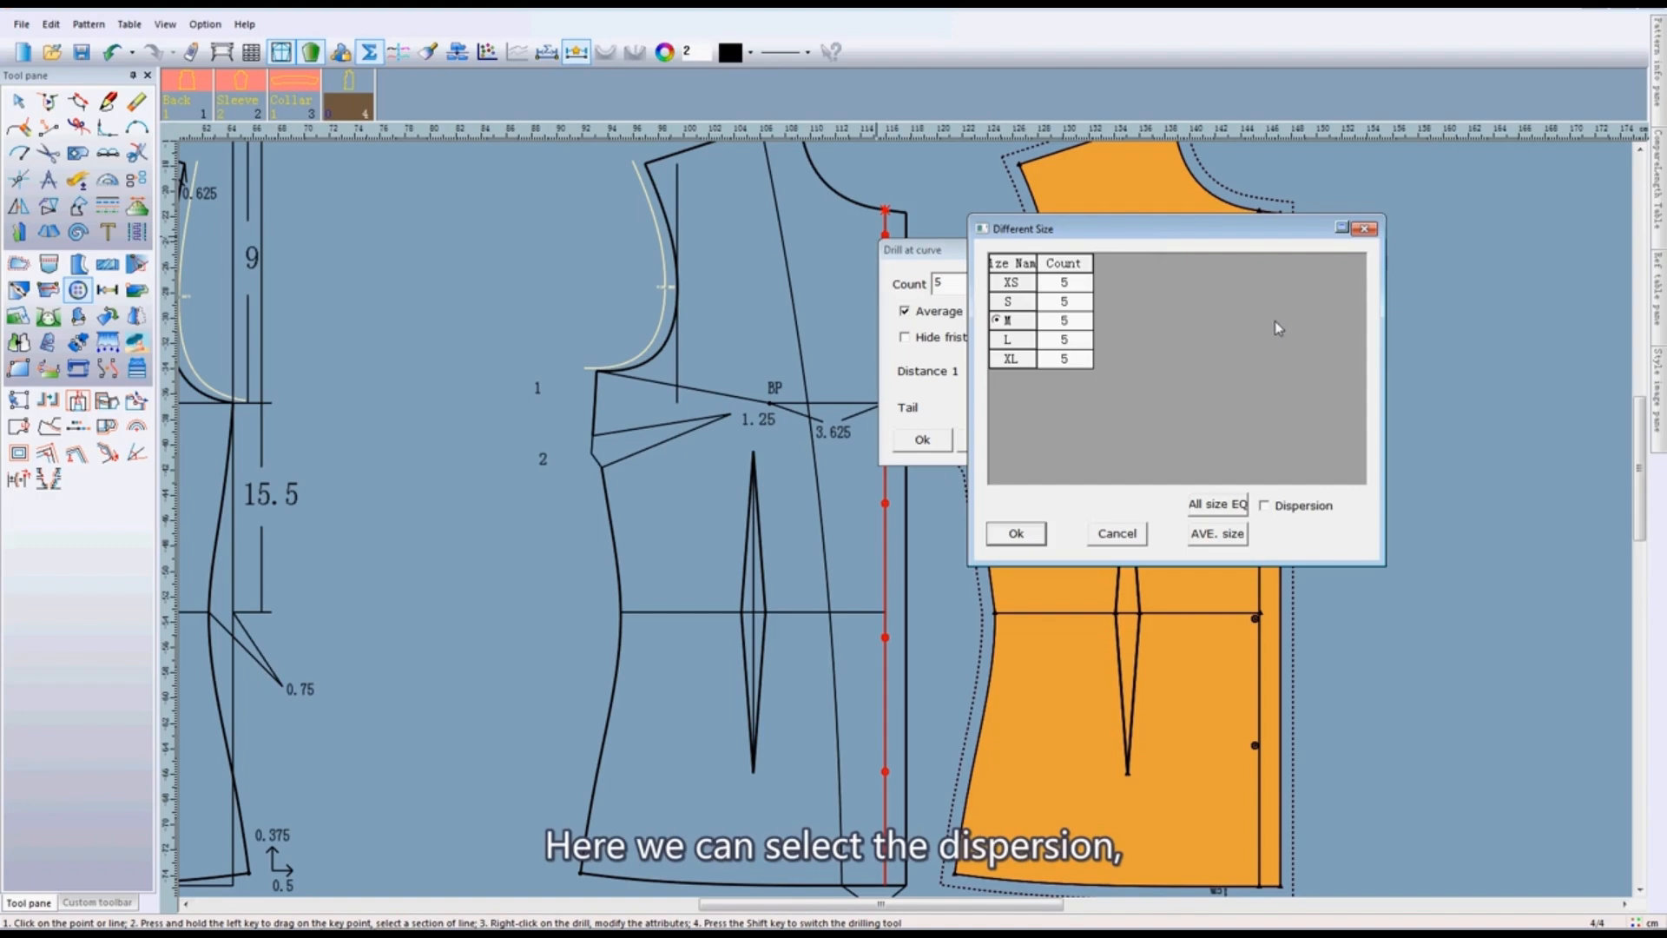
left_click(1266, 506)
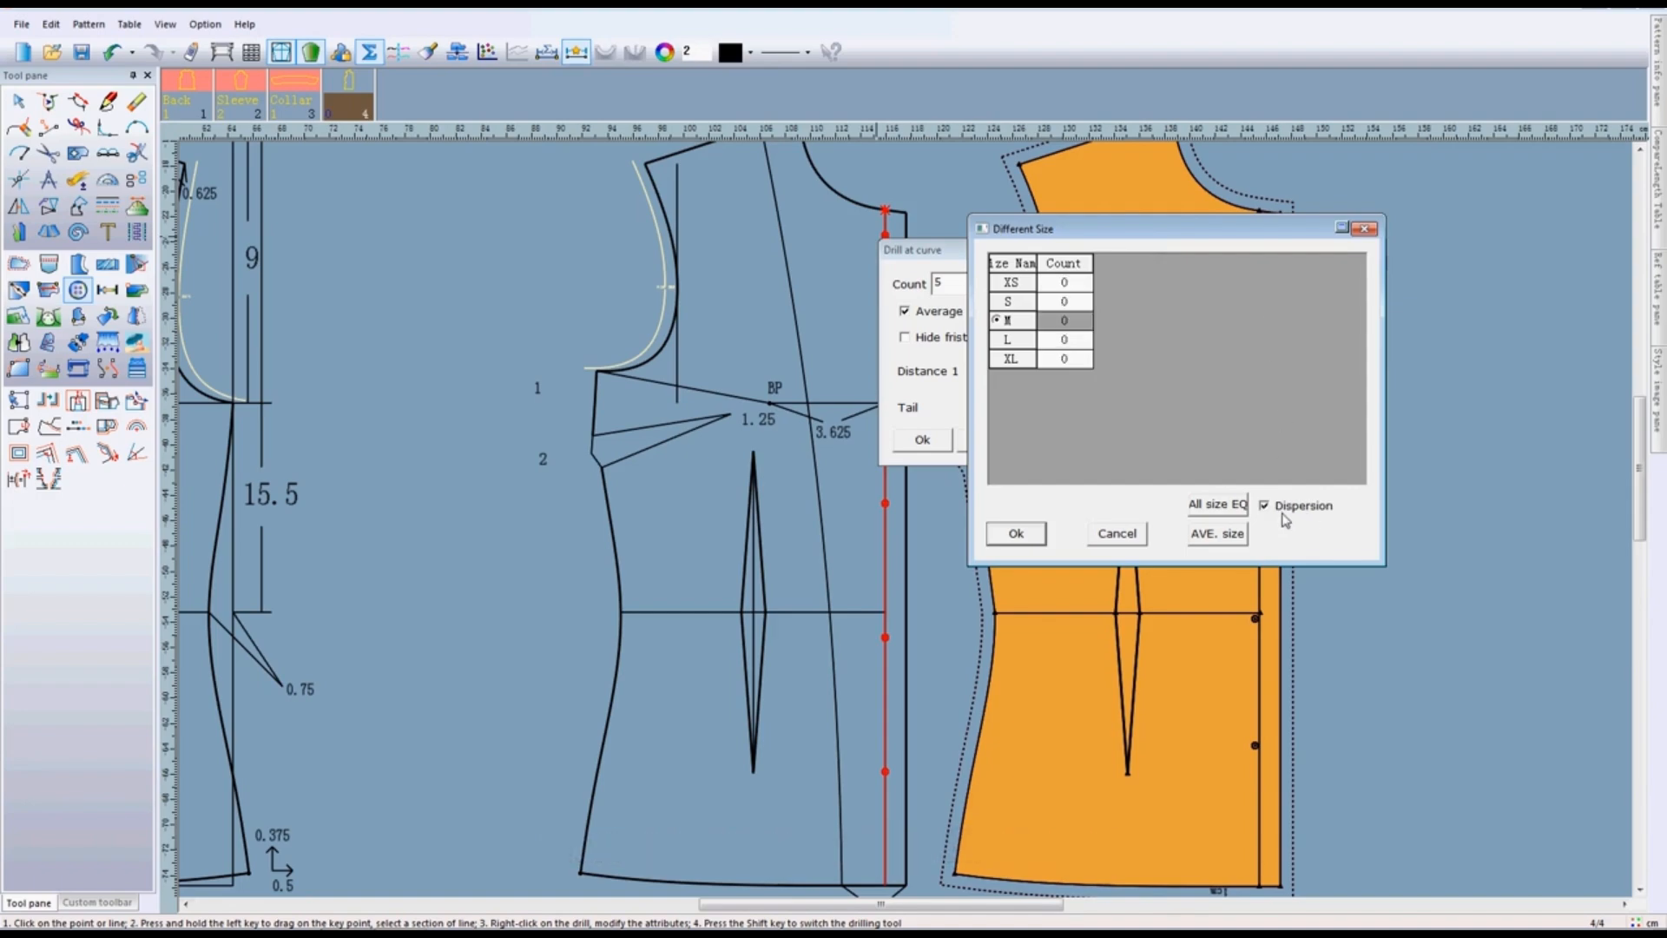
double_click(1075, 308)
type("1")
left_click(1018, 296)
left_click(1075, 301)
key("BackSpace")
type("-1")
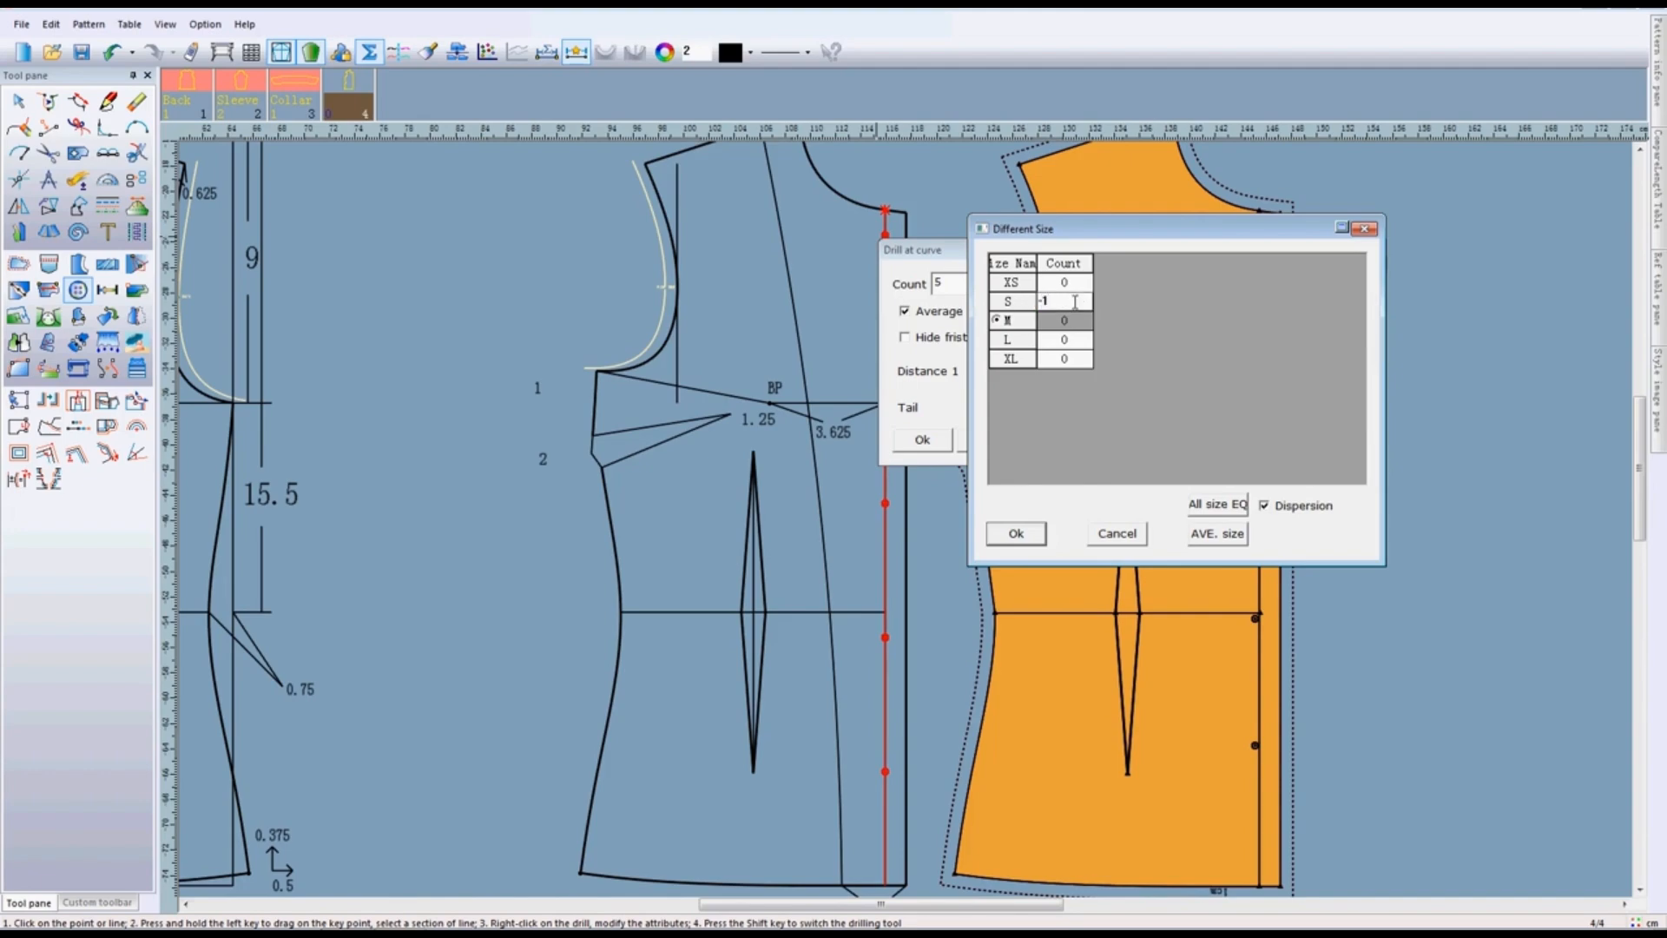
left_click(1218, 542)
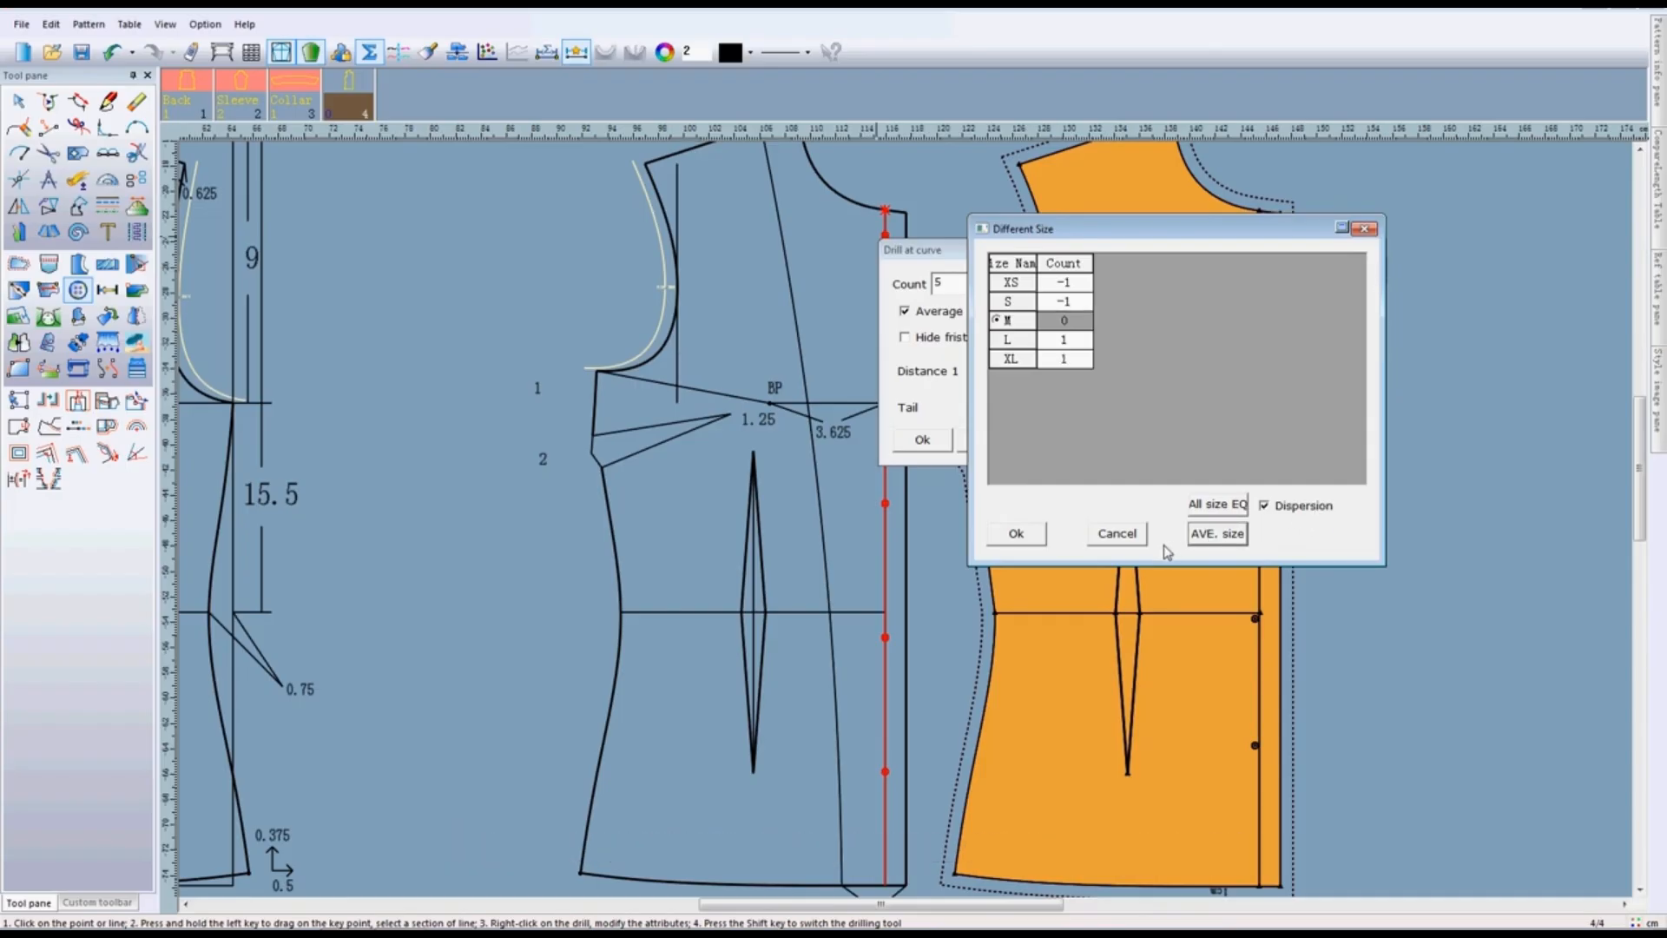
left_click(1034, 535)
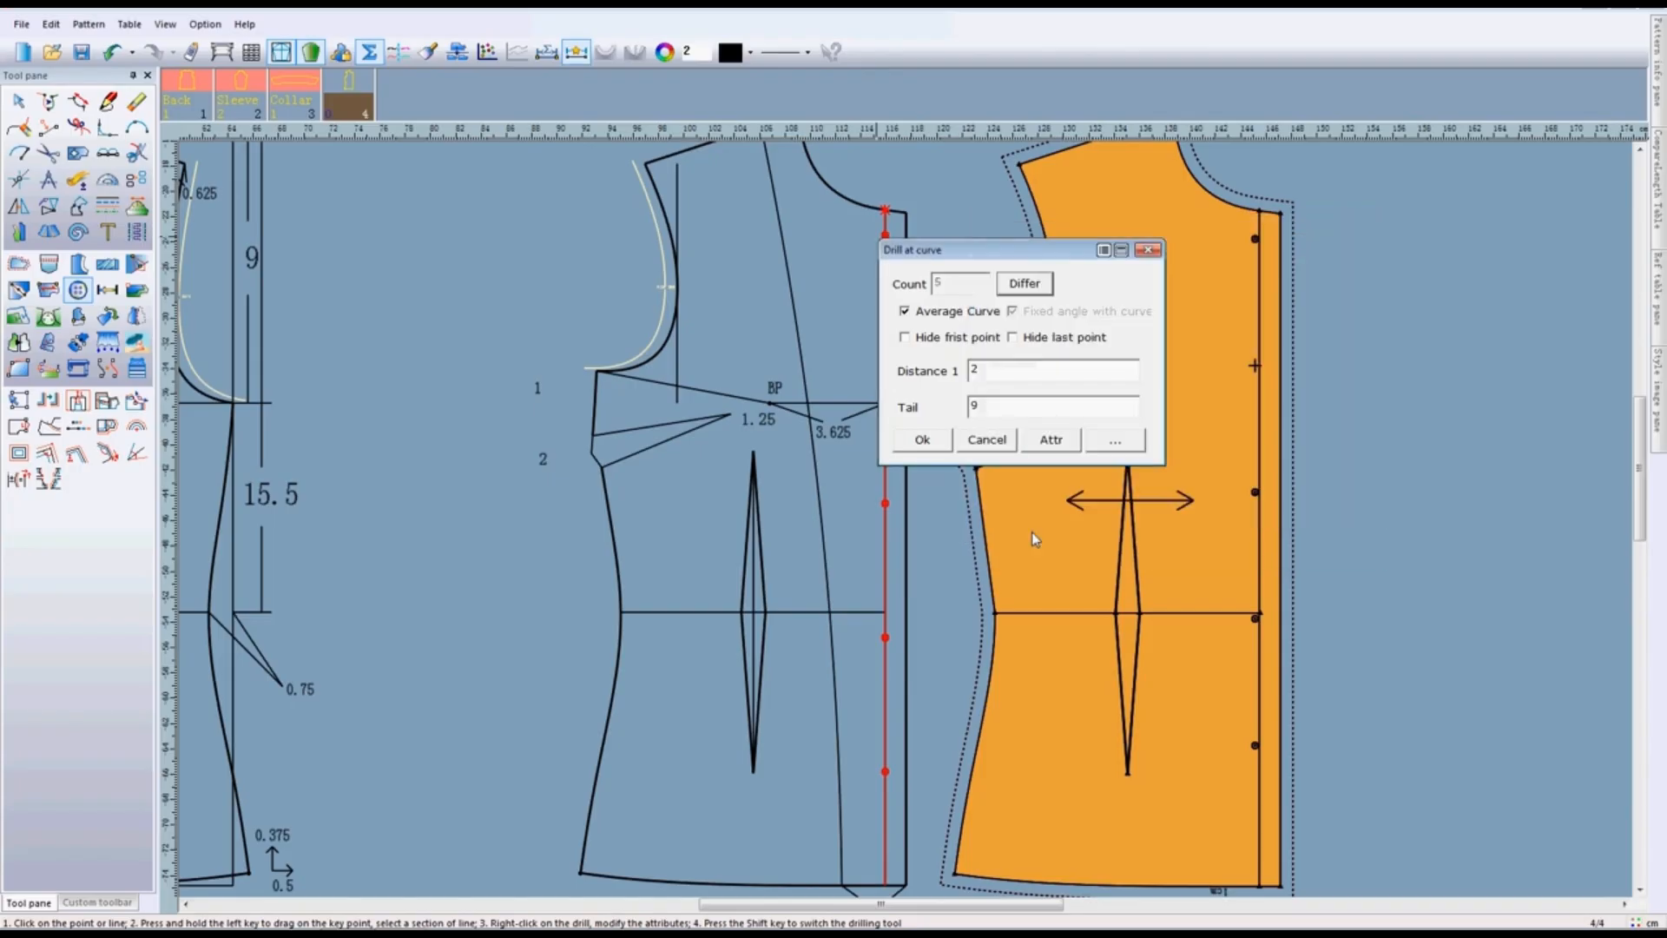
left_click(922, 441)
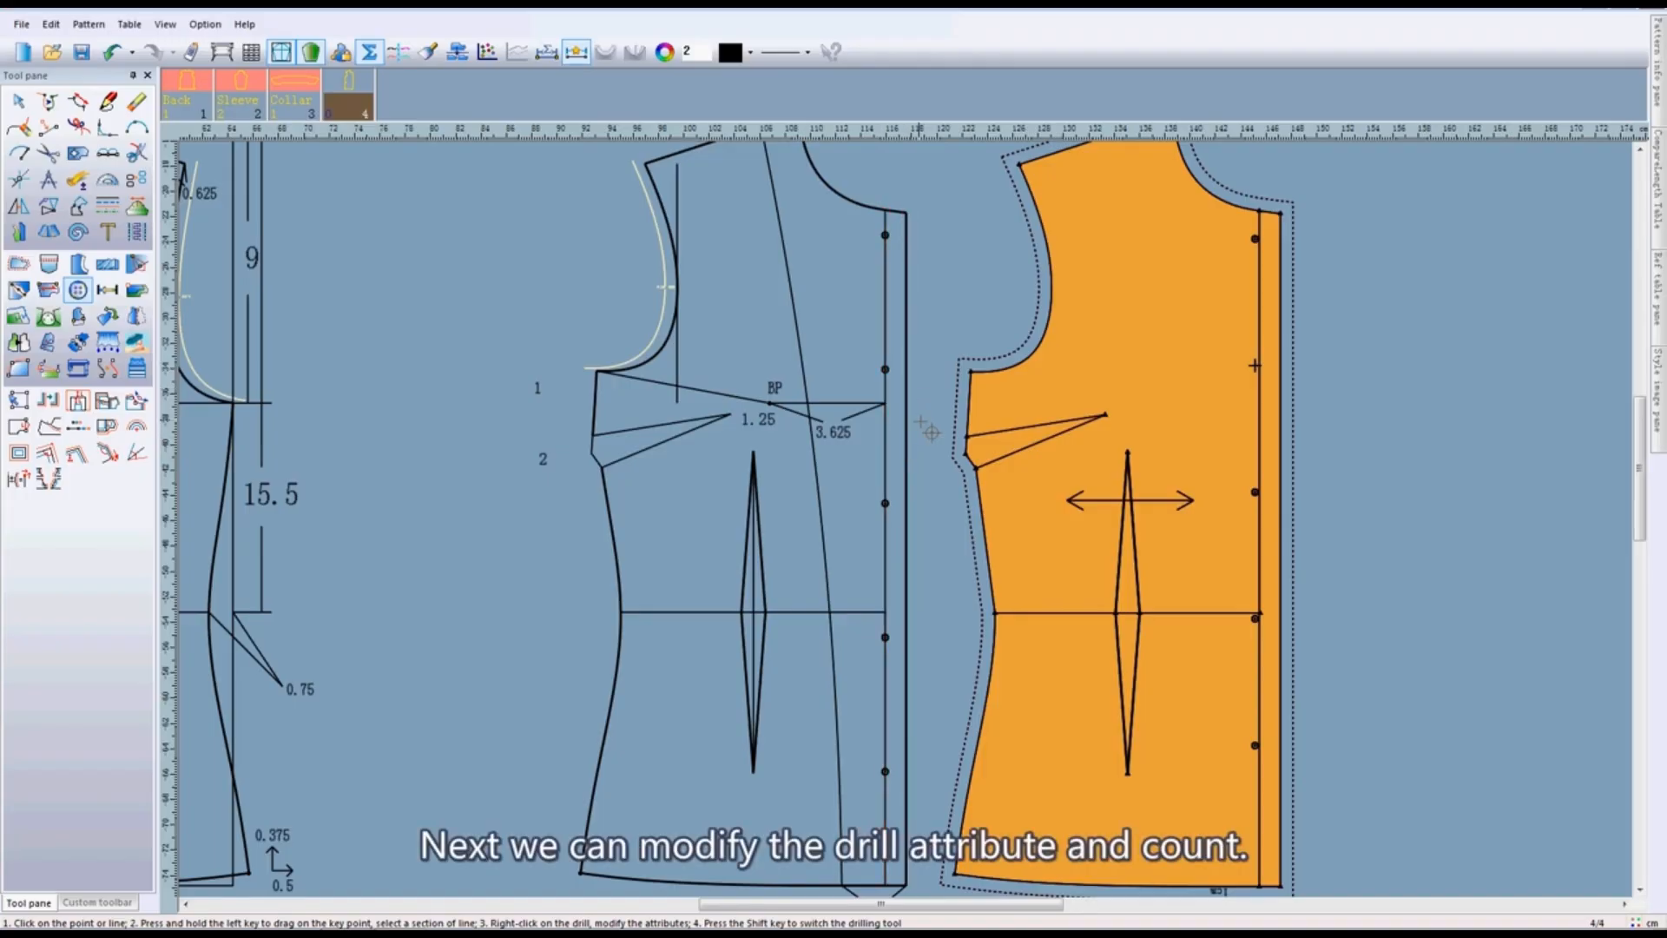
left_click(886, 435)
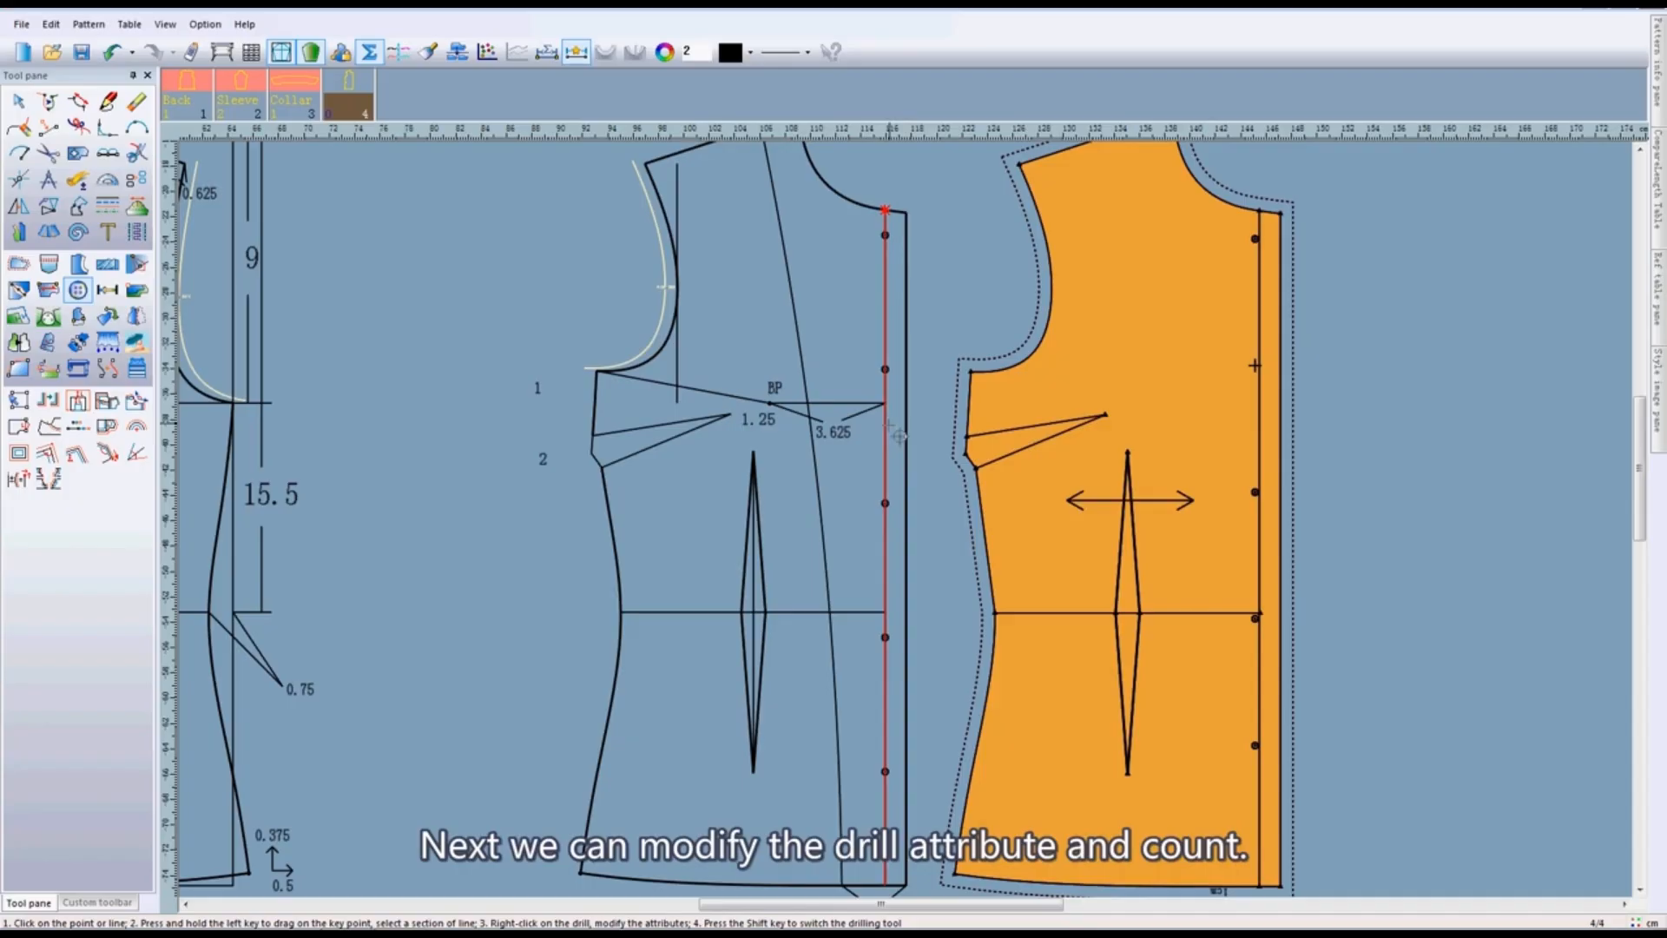
- Open the attributes of the drills along the draft's centre front line and keep the operation as Drill
right_click(885, 245)
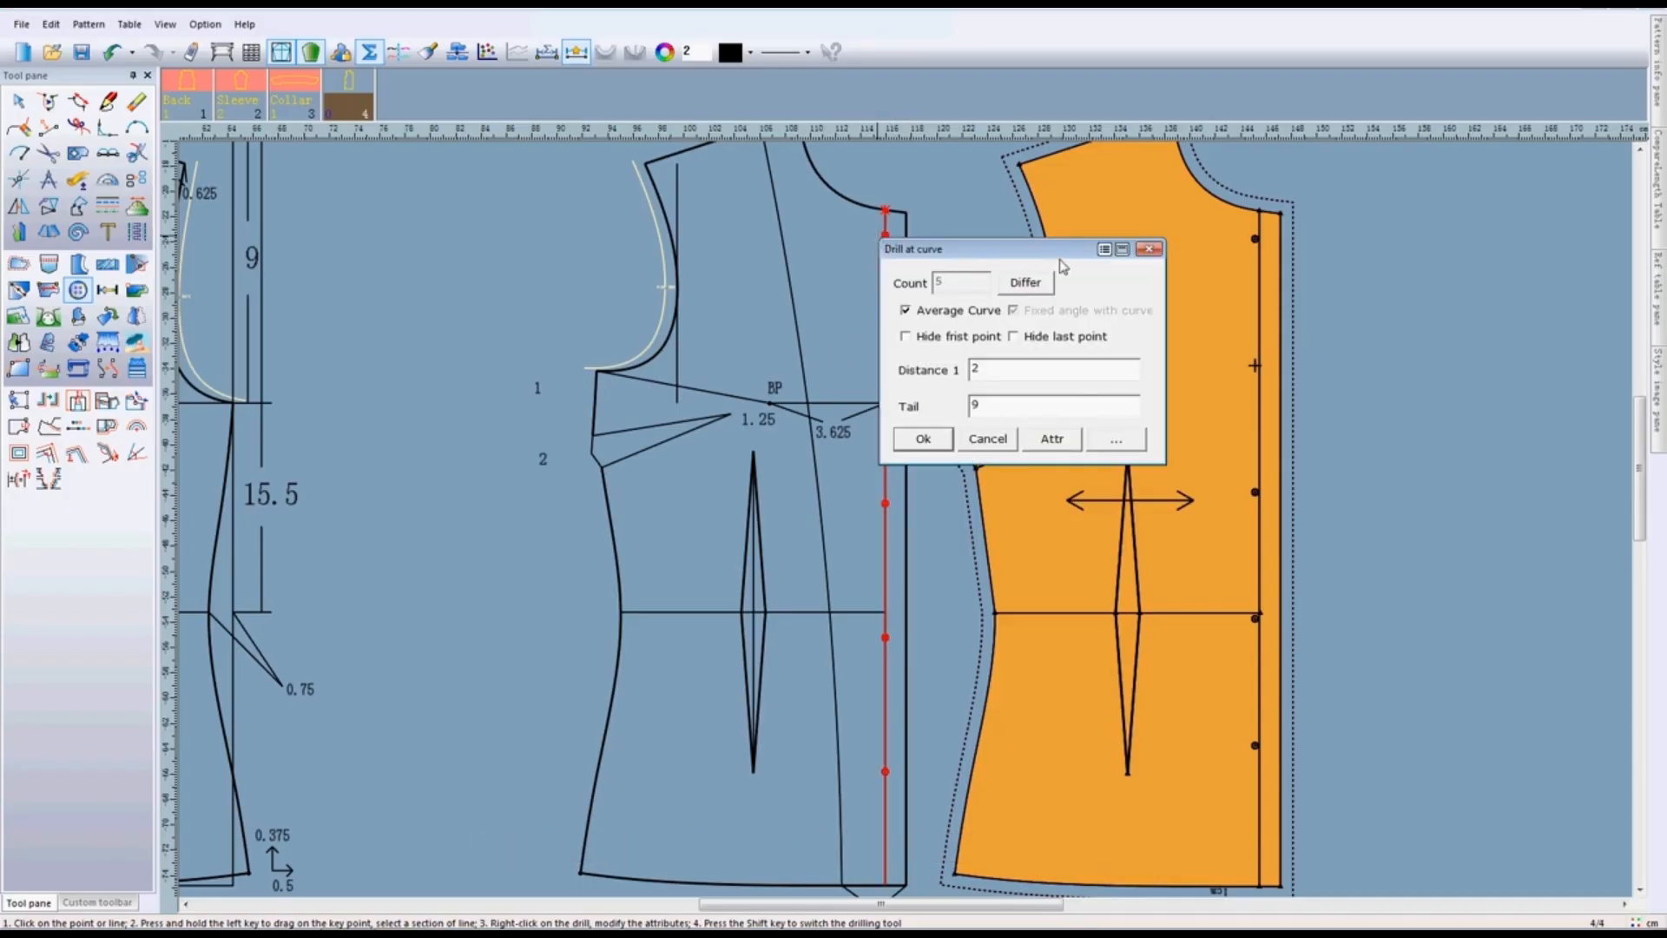
left_click(1117, 443)
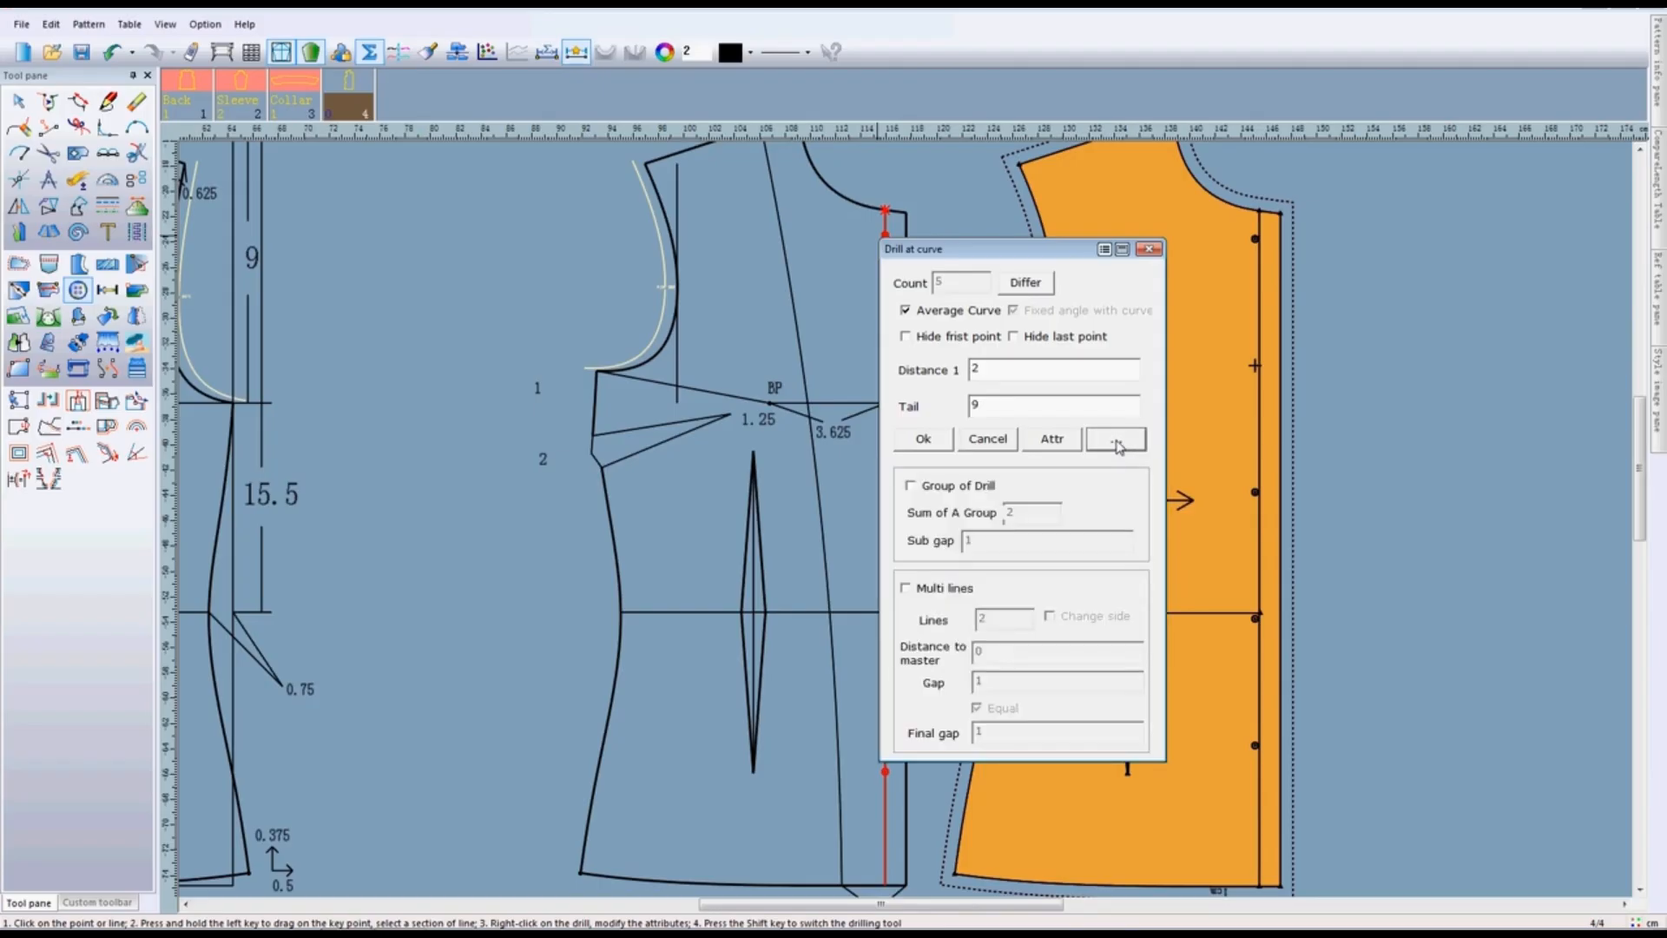
left_click(1117, 442)
left_click(1052, 438)
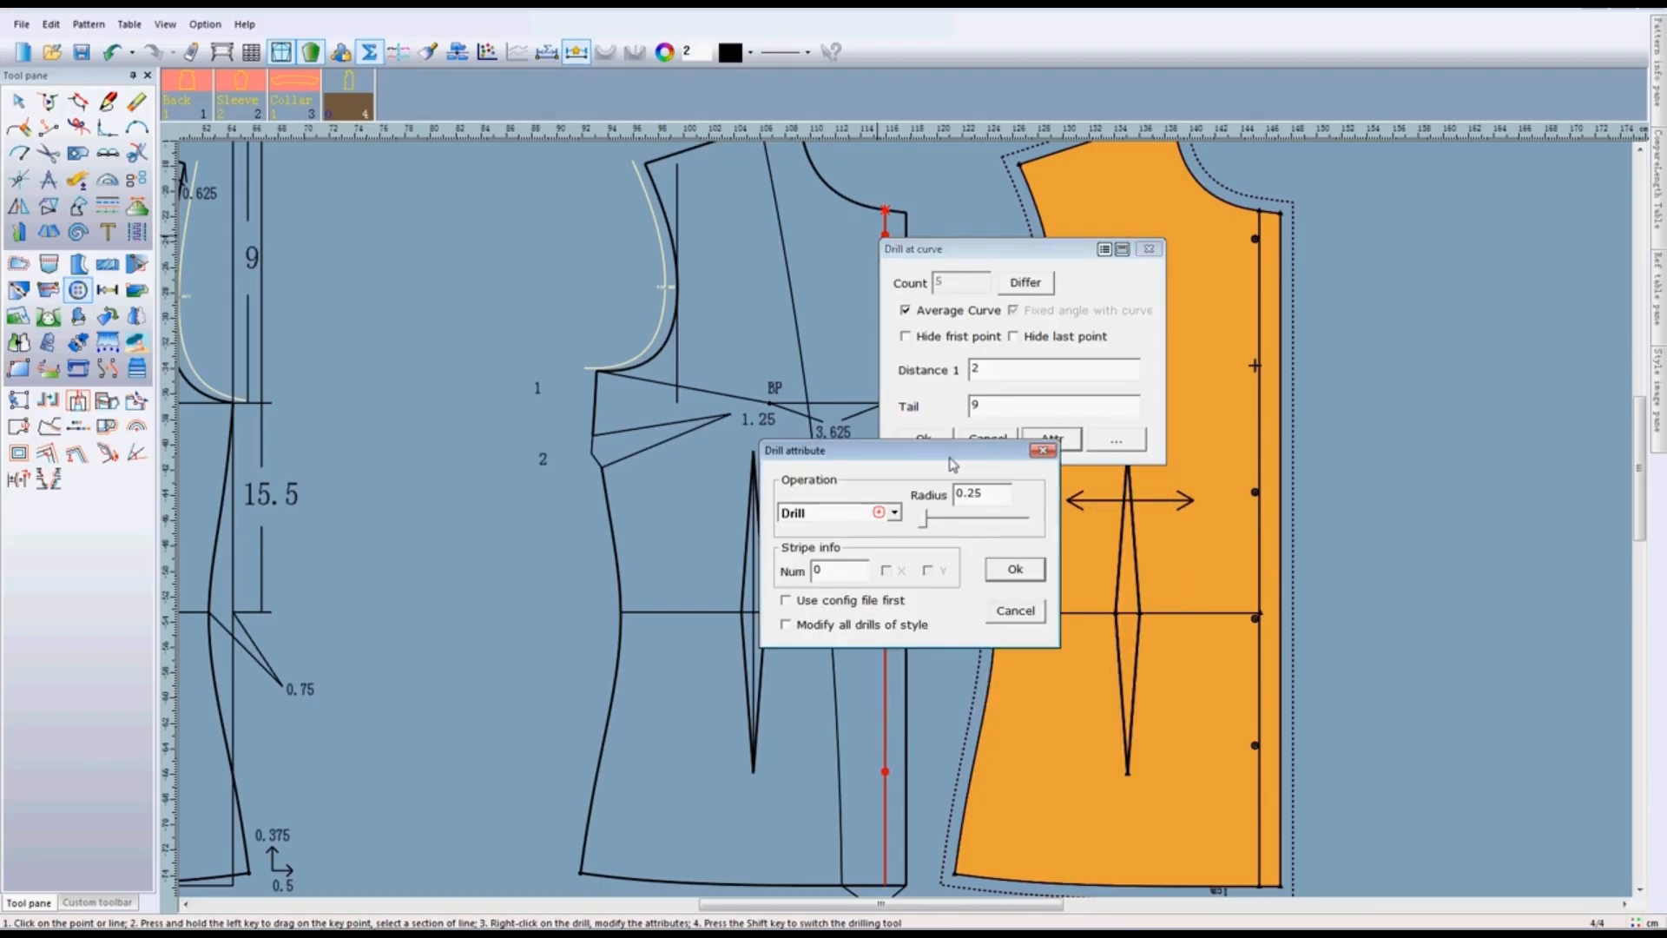
left_click_drag(948, 456, 881, 392)
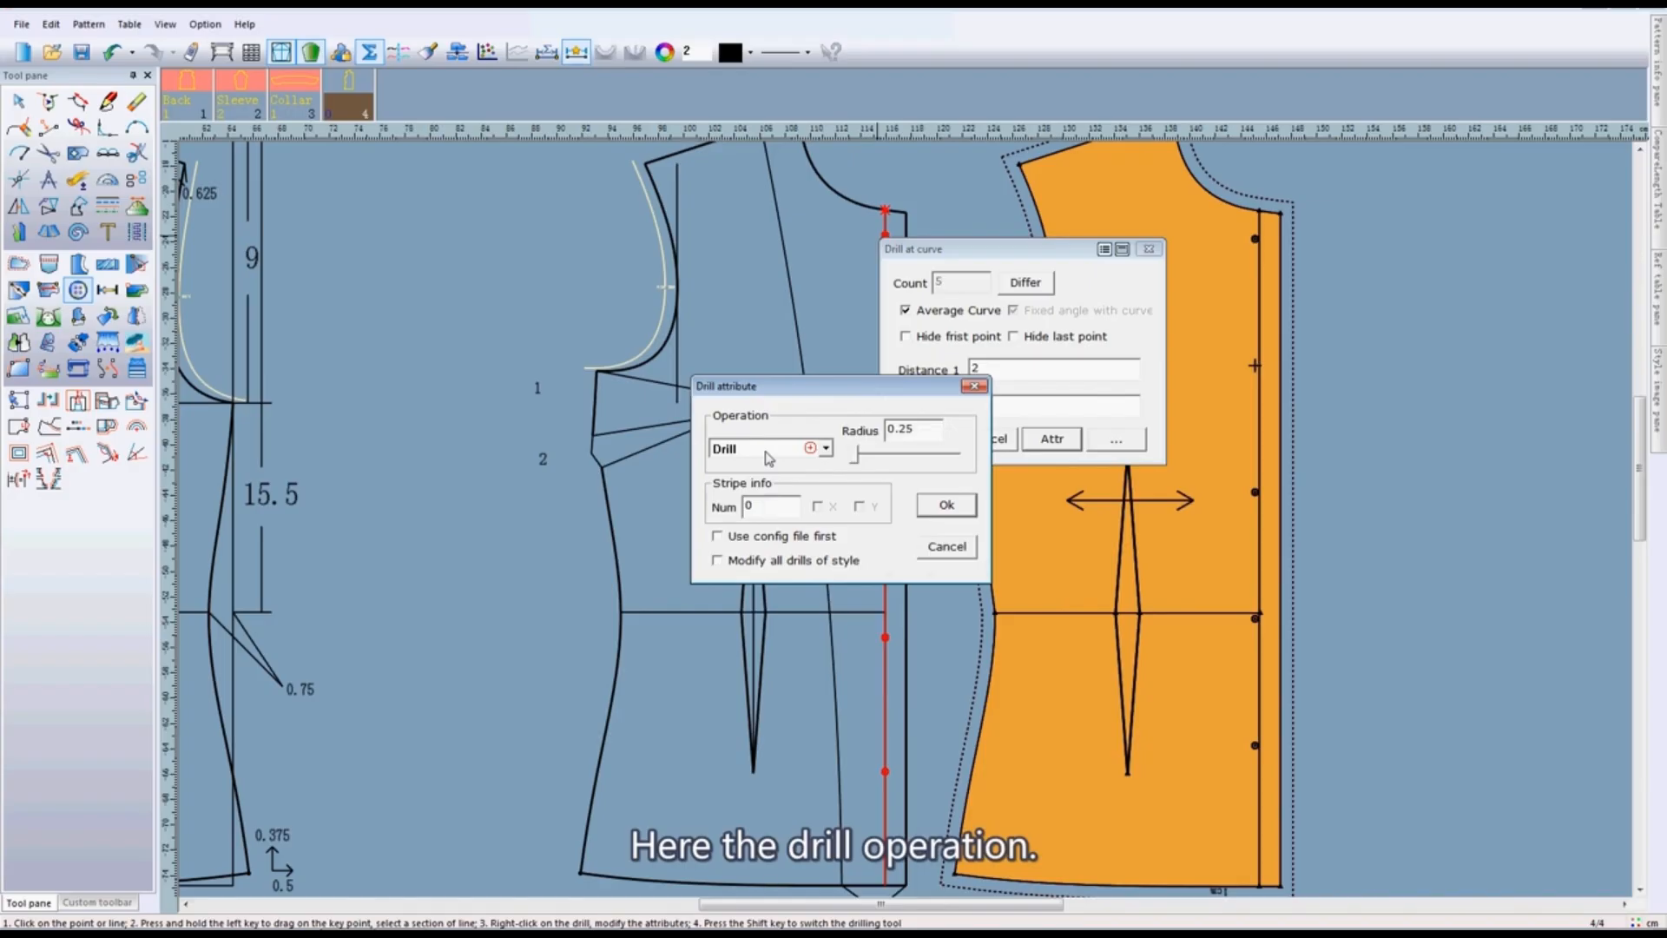
left_click(826, 449)
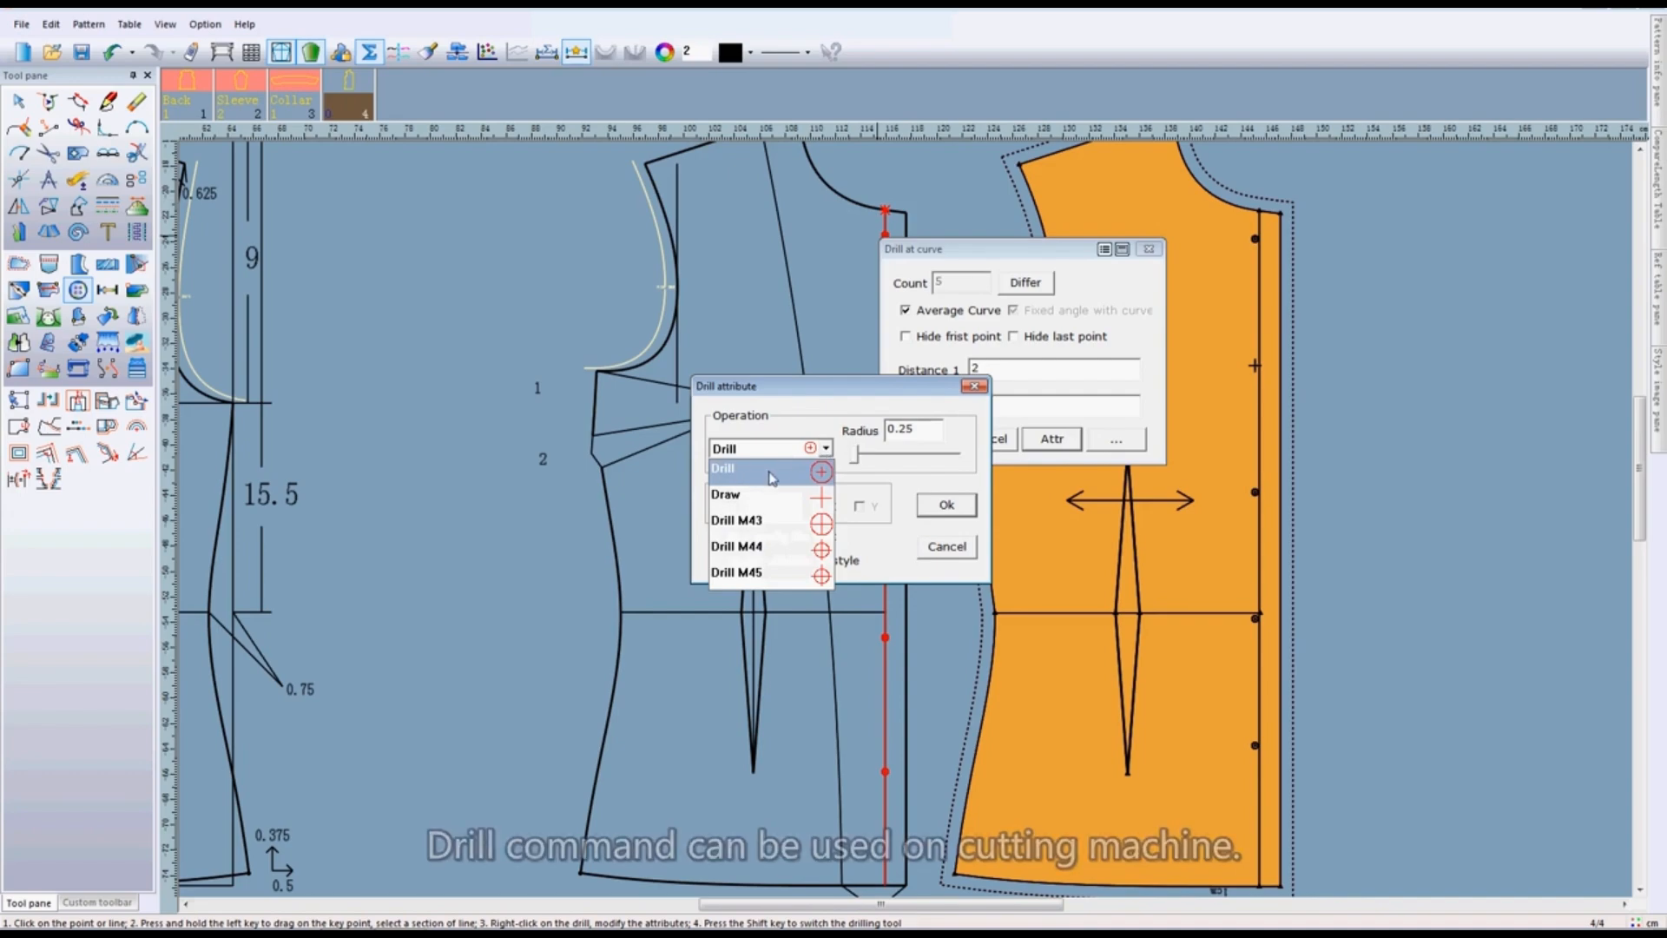
left_click(819, 475)
left_click(828, 450)
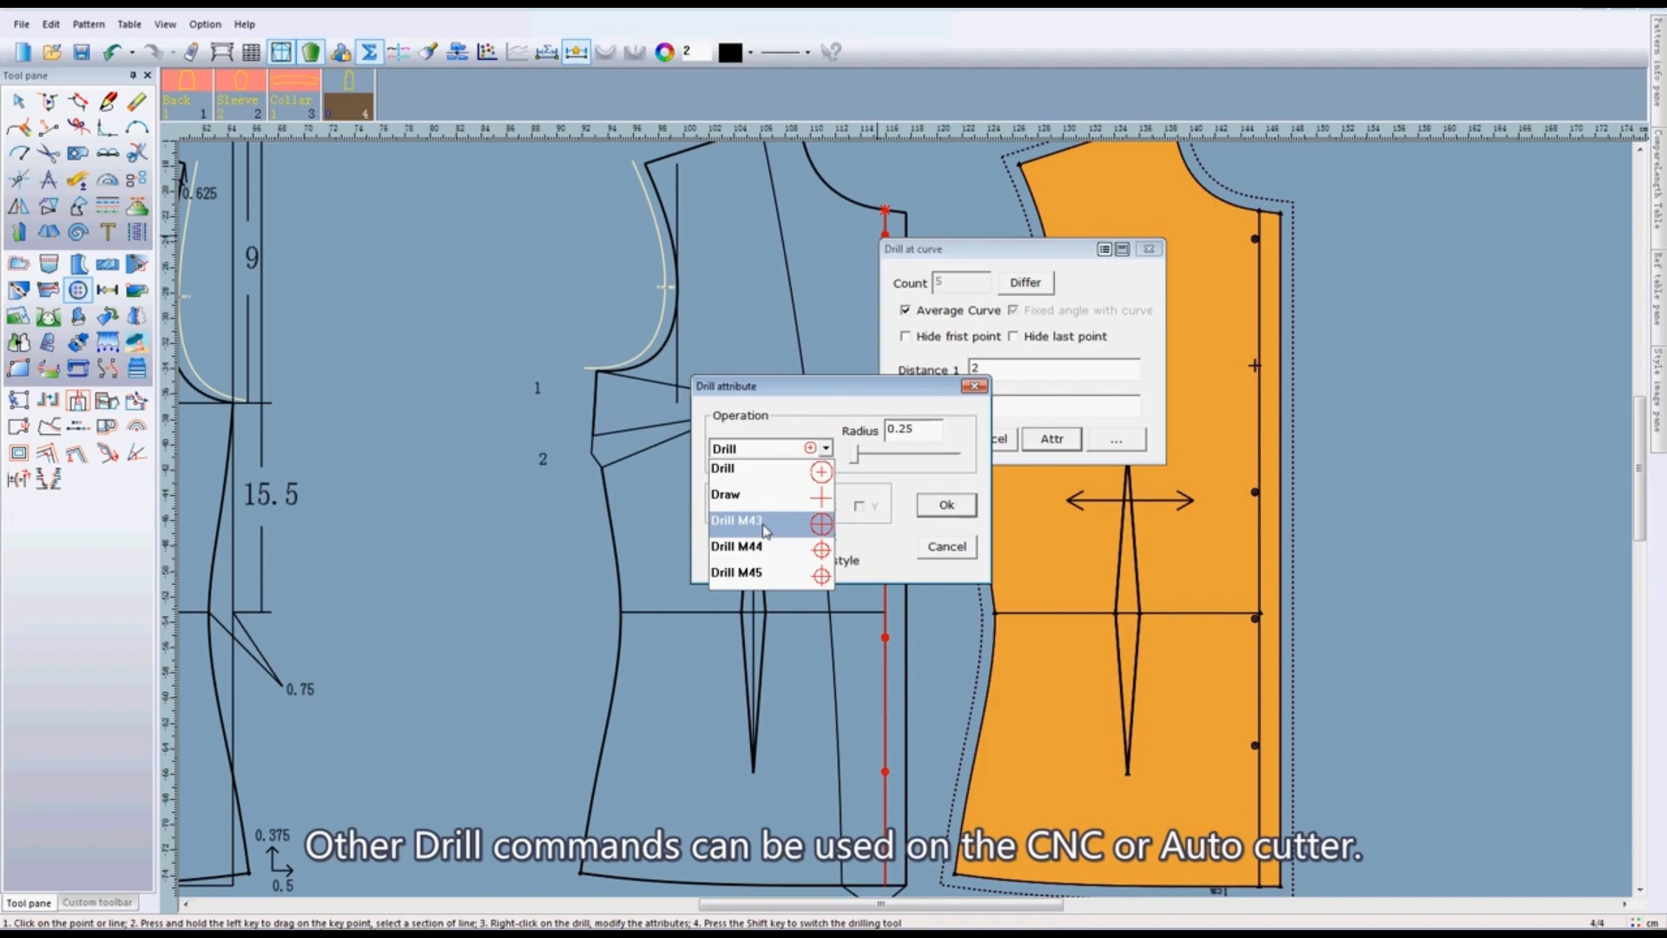
left_click(827, 412)
- Try a radius of 1 for the draft's centre front drills, and settle on a radius of 0.5
key("Tab")
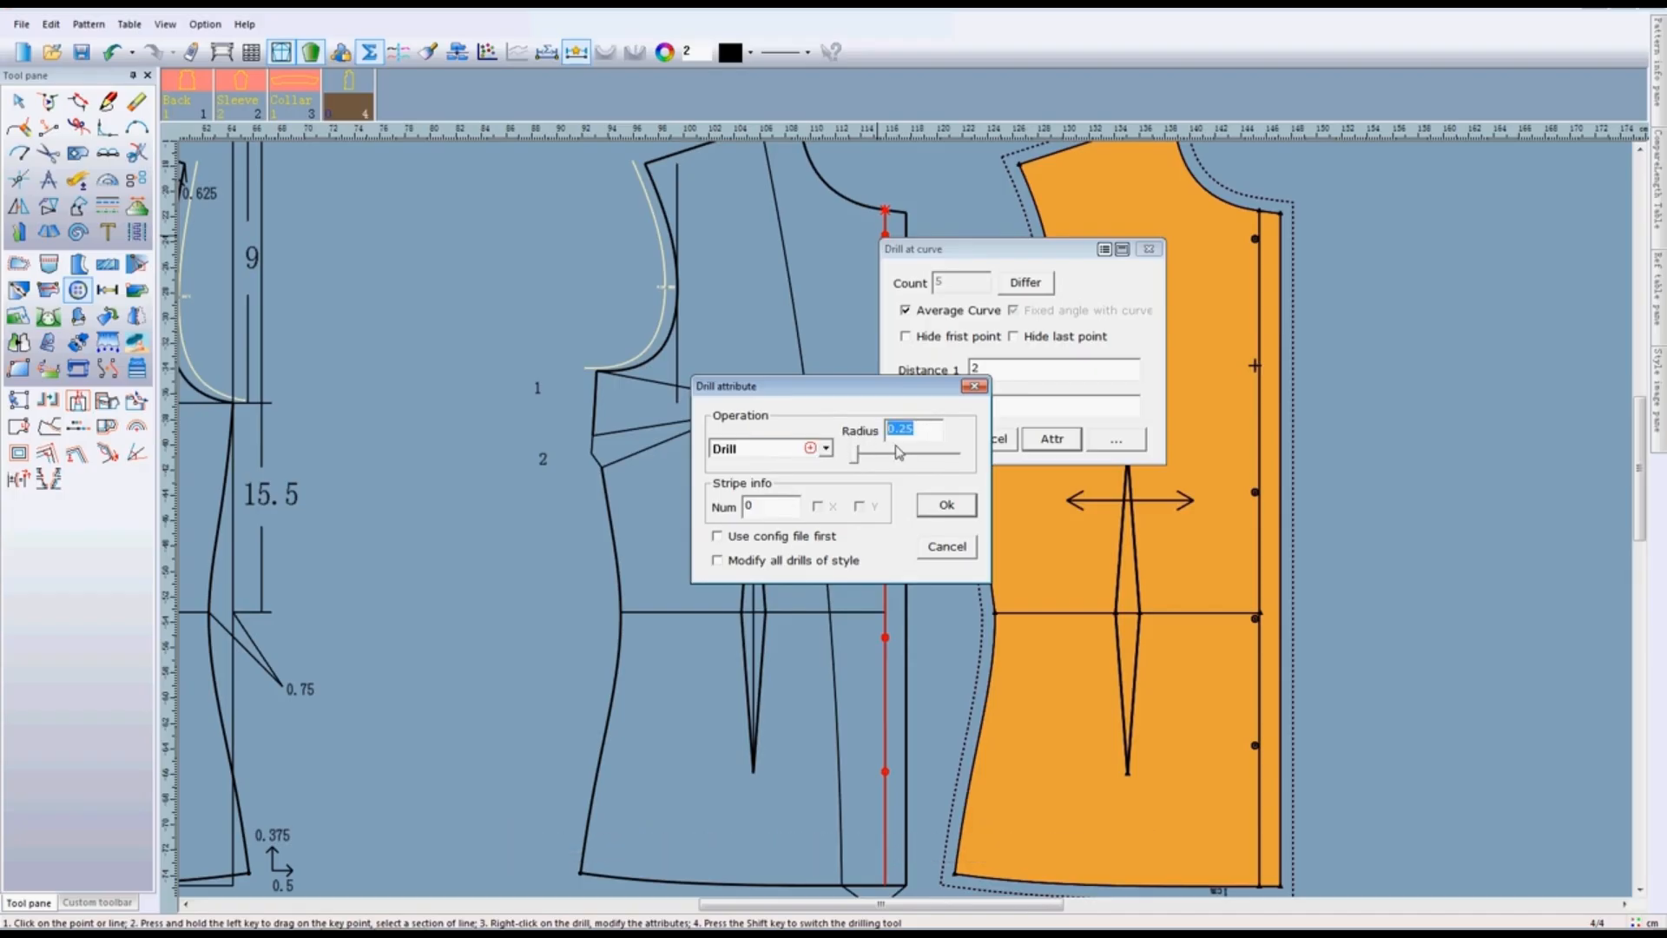
type("1")
left_click_drag(856, 390, 1177, 398)
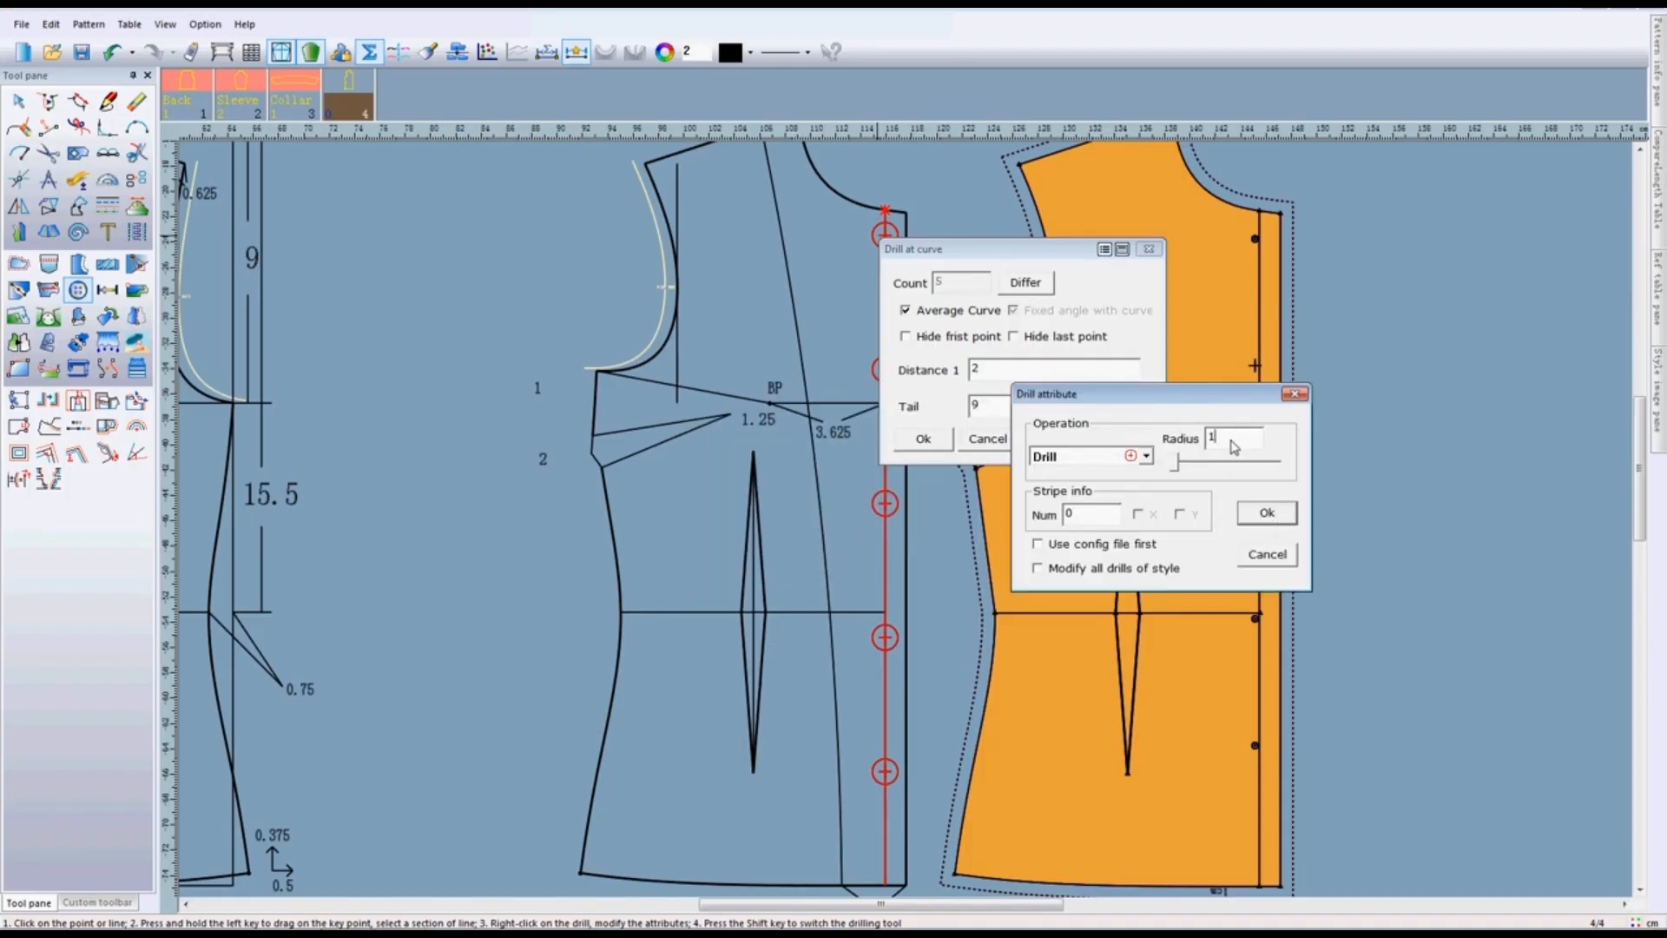
left_click_drag(1233, 440, 1174, 435)
type("0.5")
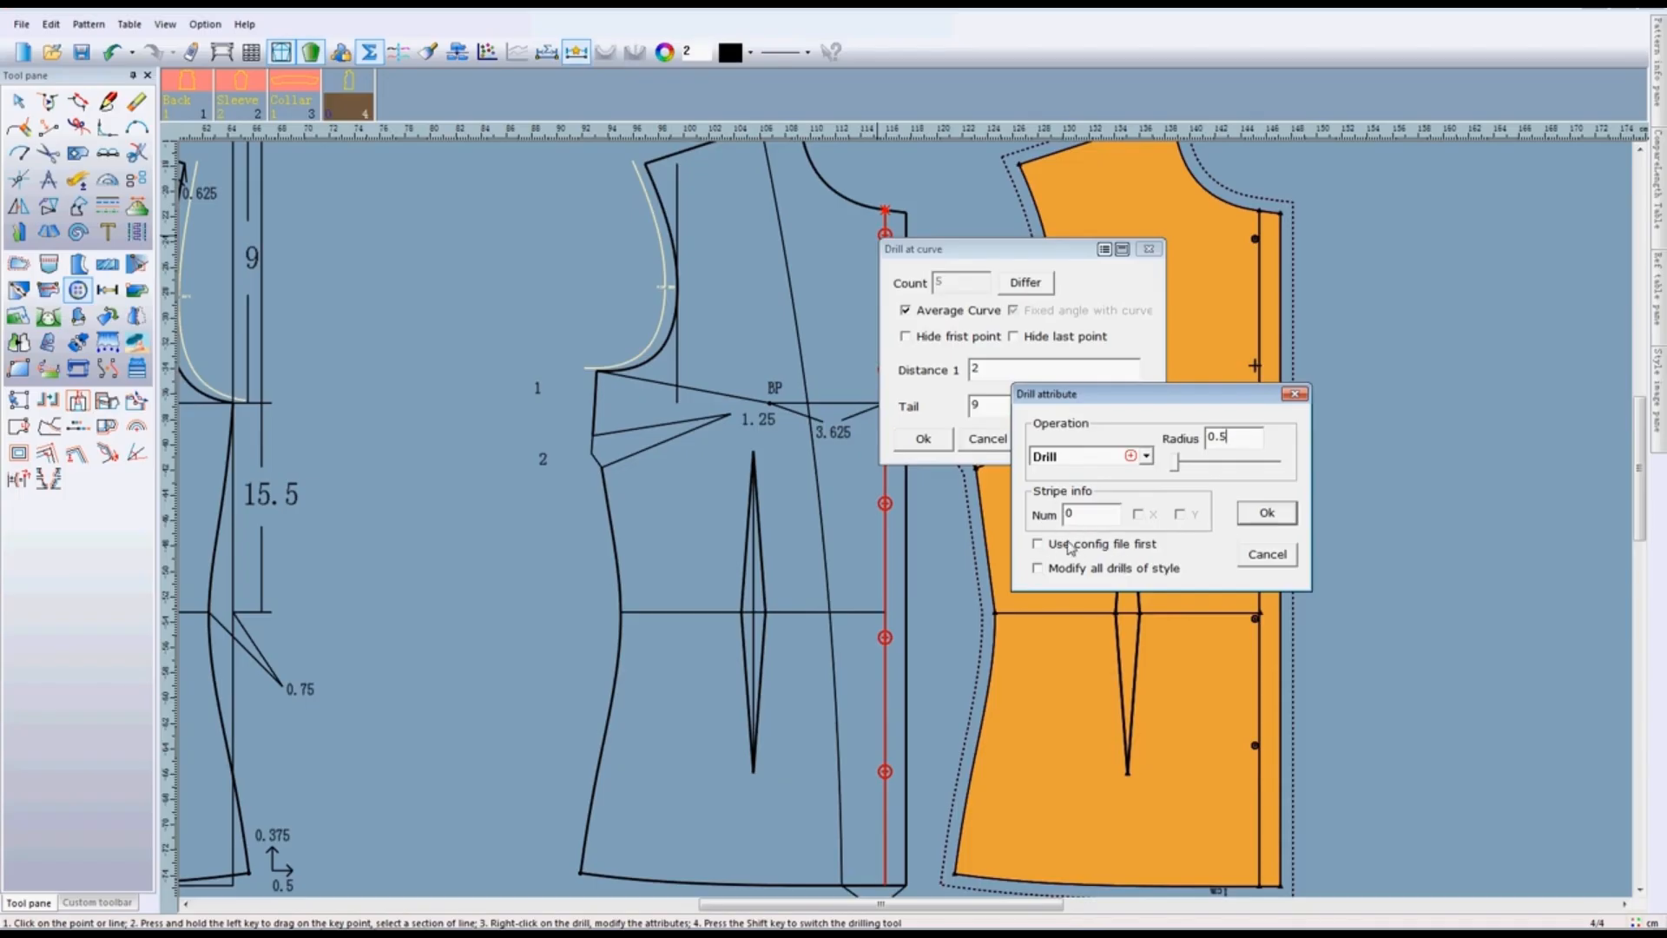
- Set the drills' stripe info number to 5 and enable stripe matching in Y
left_click(1076, 512)
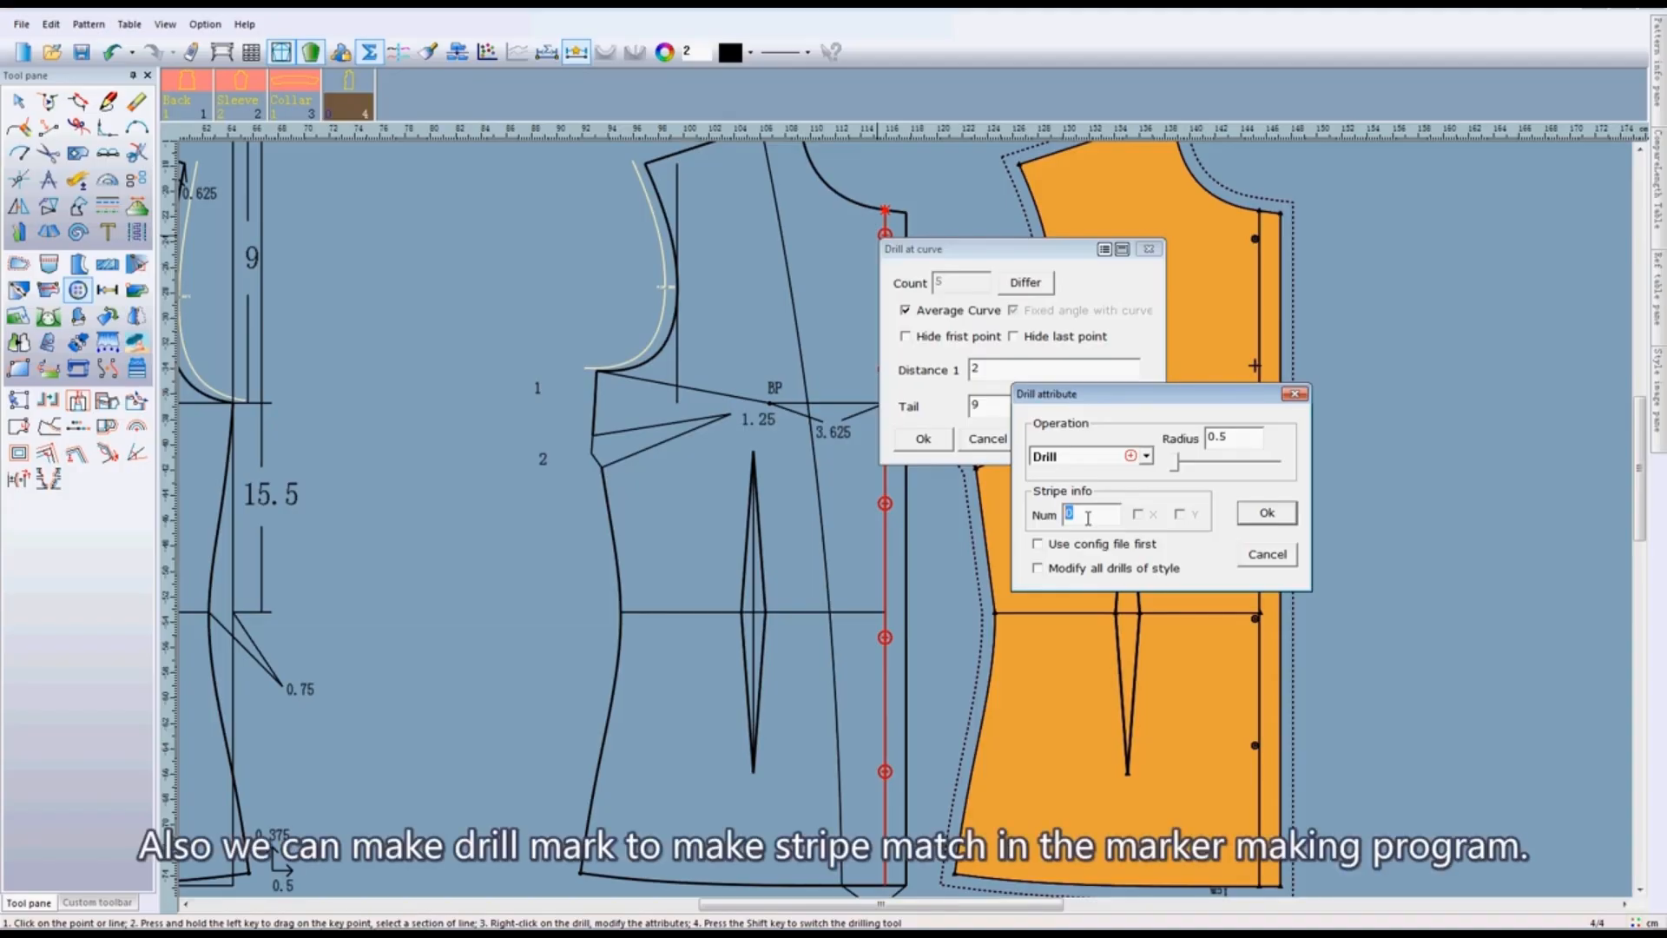
type("5")
left_click(1181, 515)
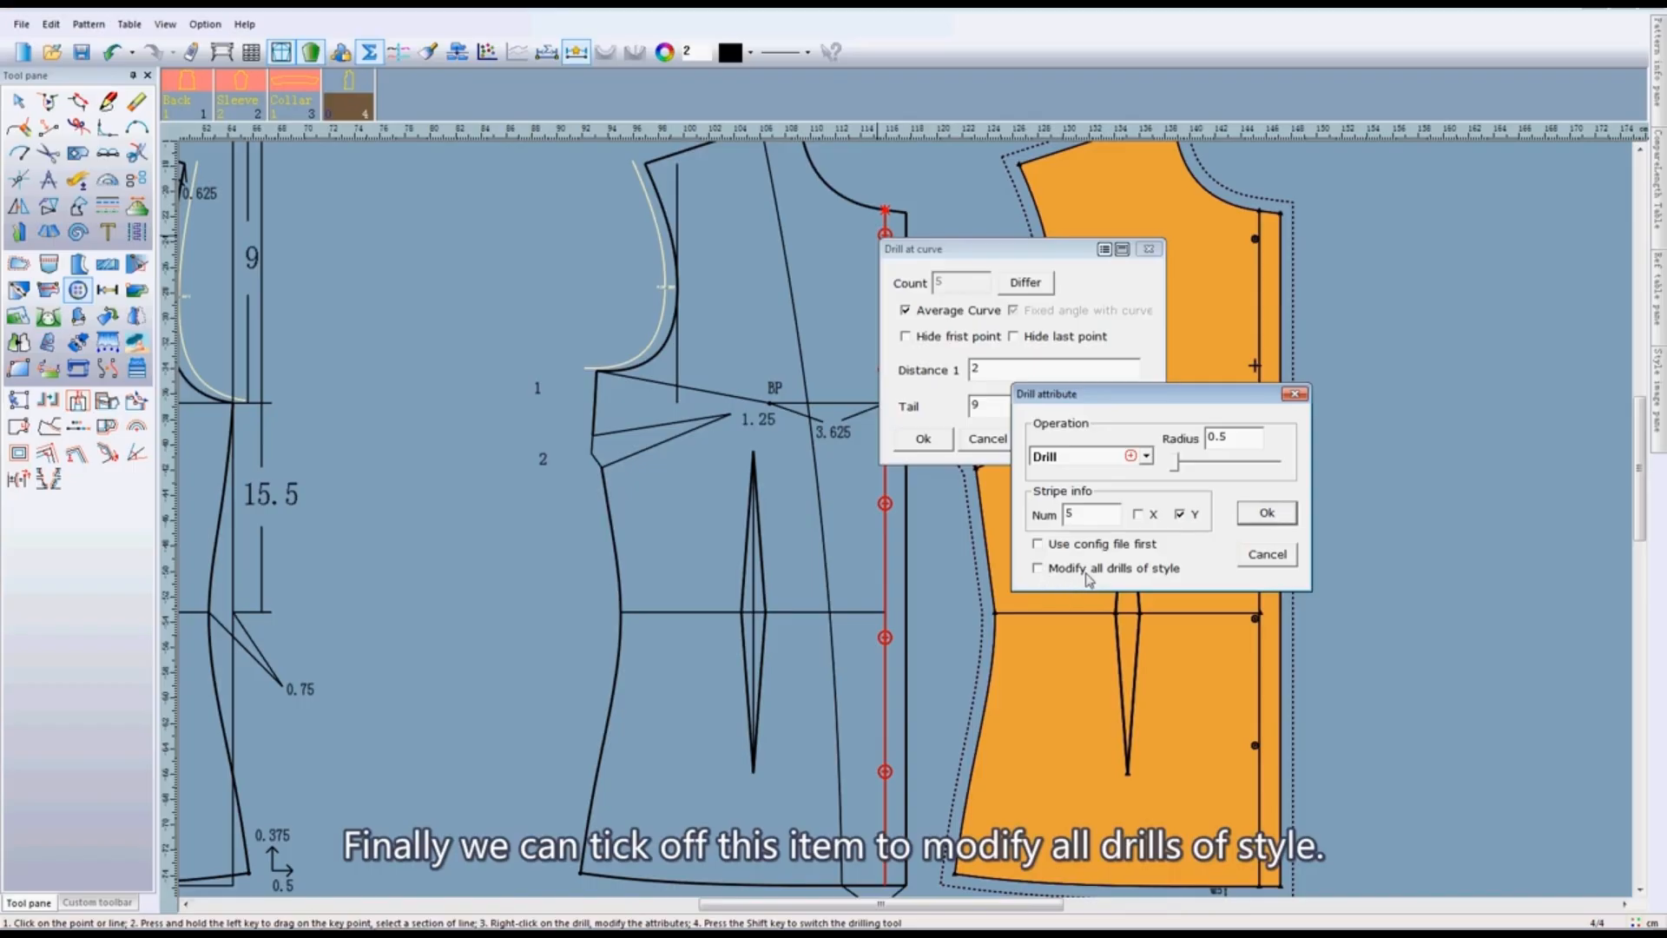
- Apply the drill attributes to all drills of the style and accept the settings of the drills on the curve
left_click(1039, 570)
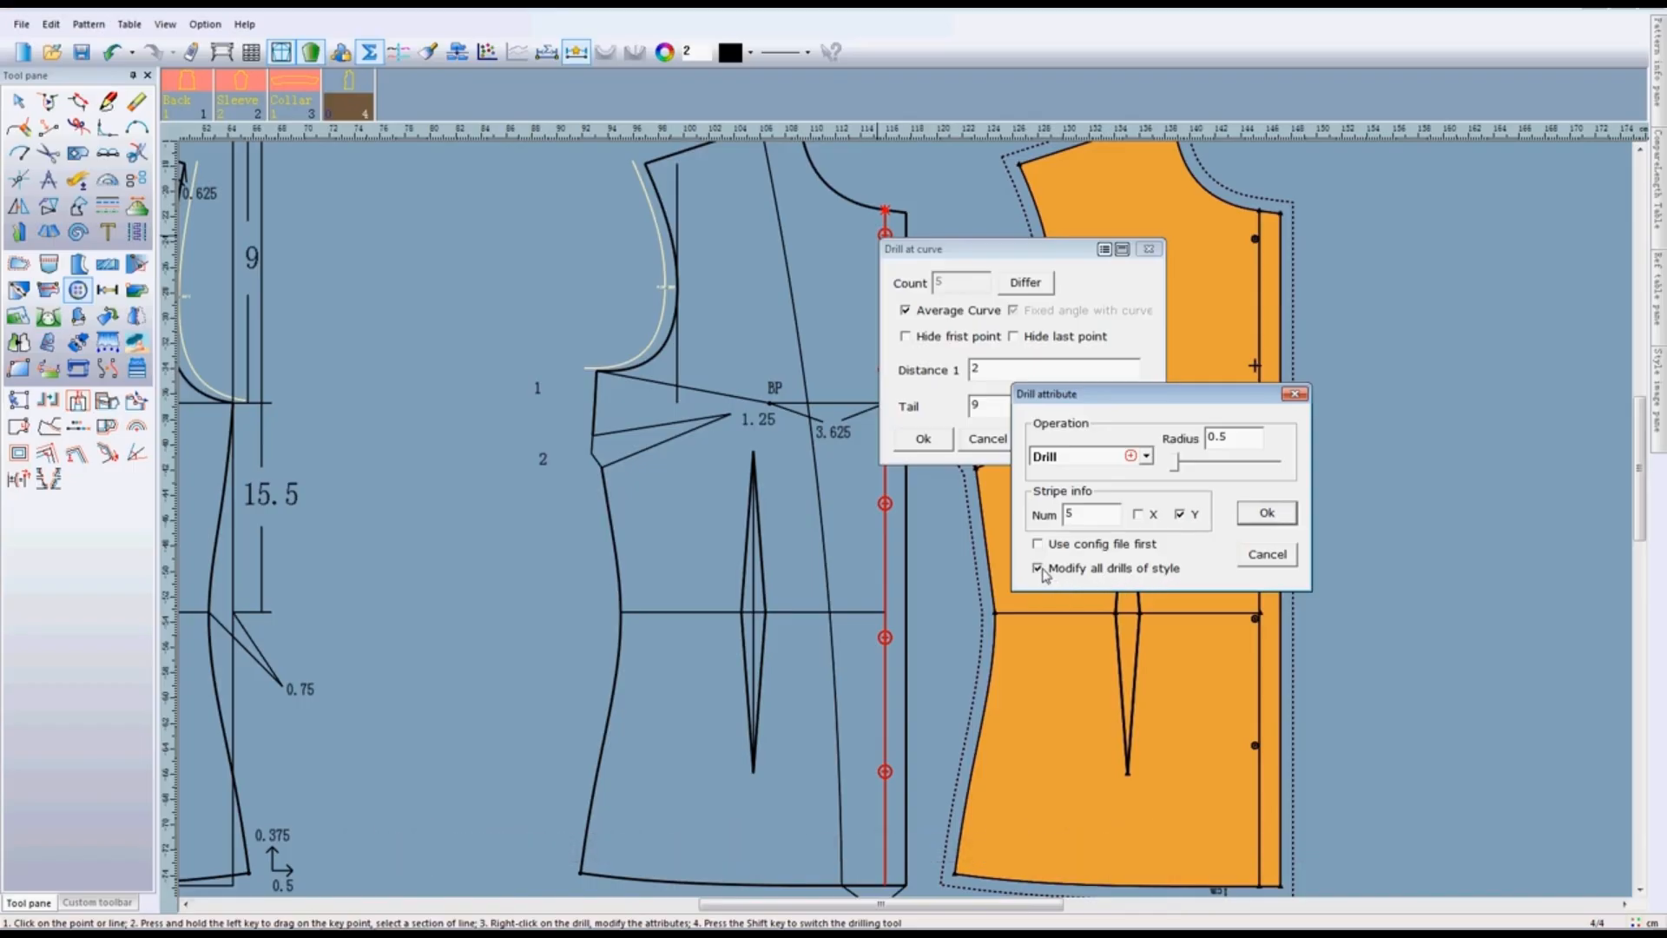
left_click(1266, 515)
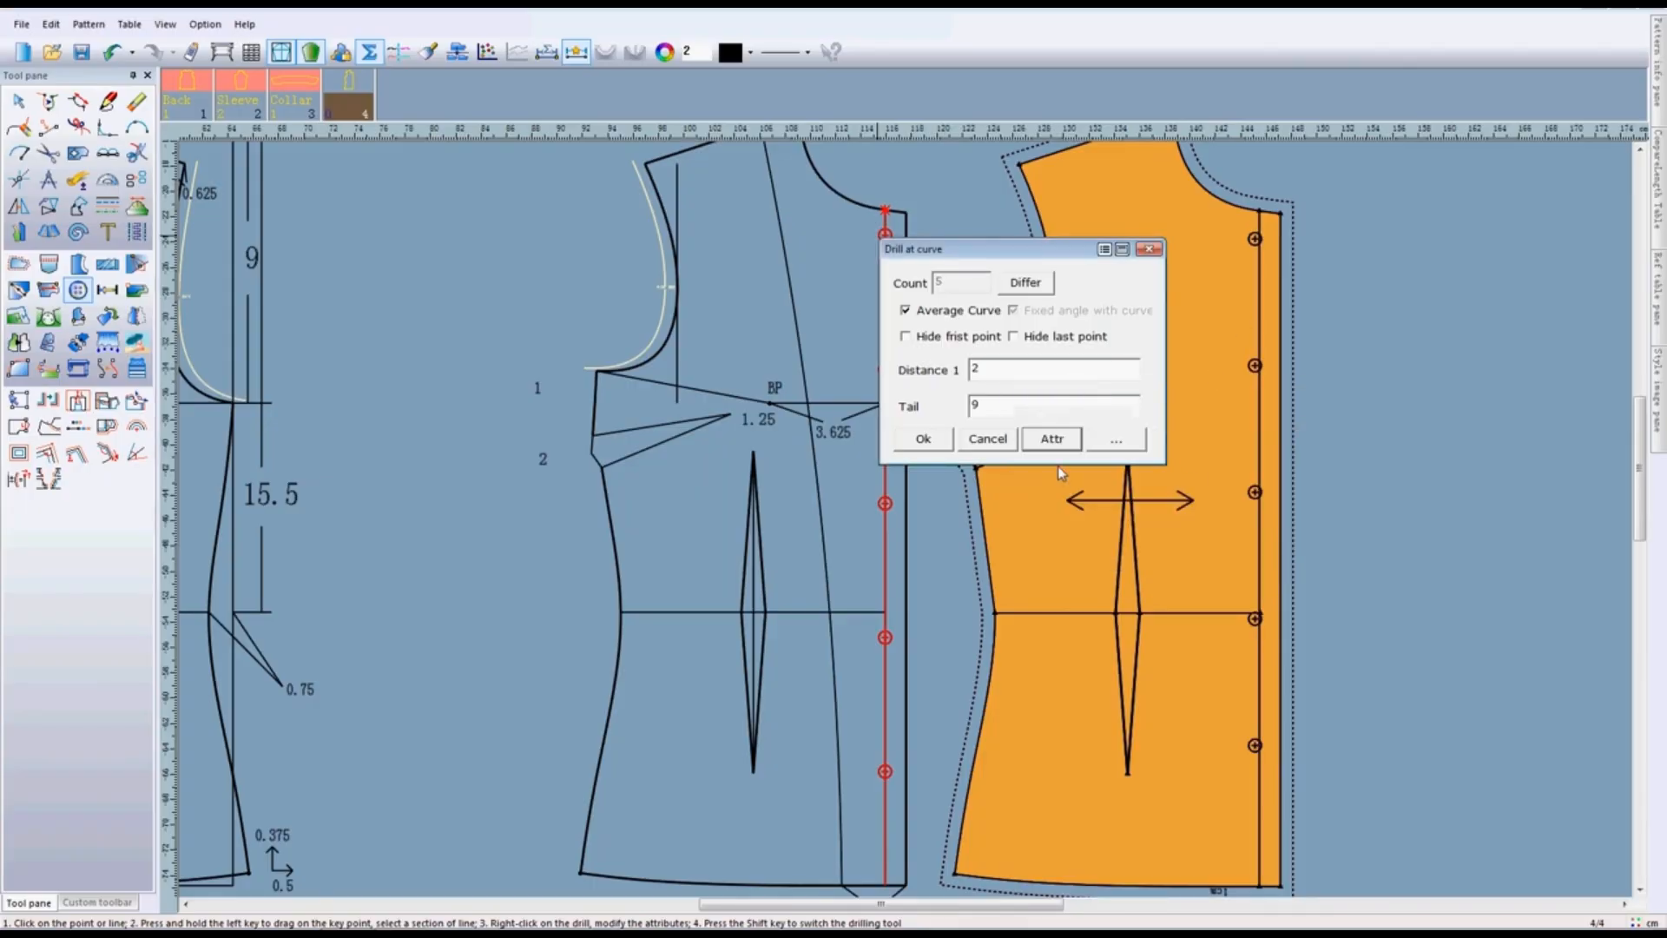
left_click(936, 441)
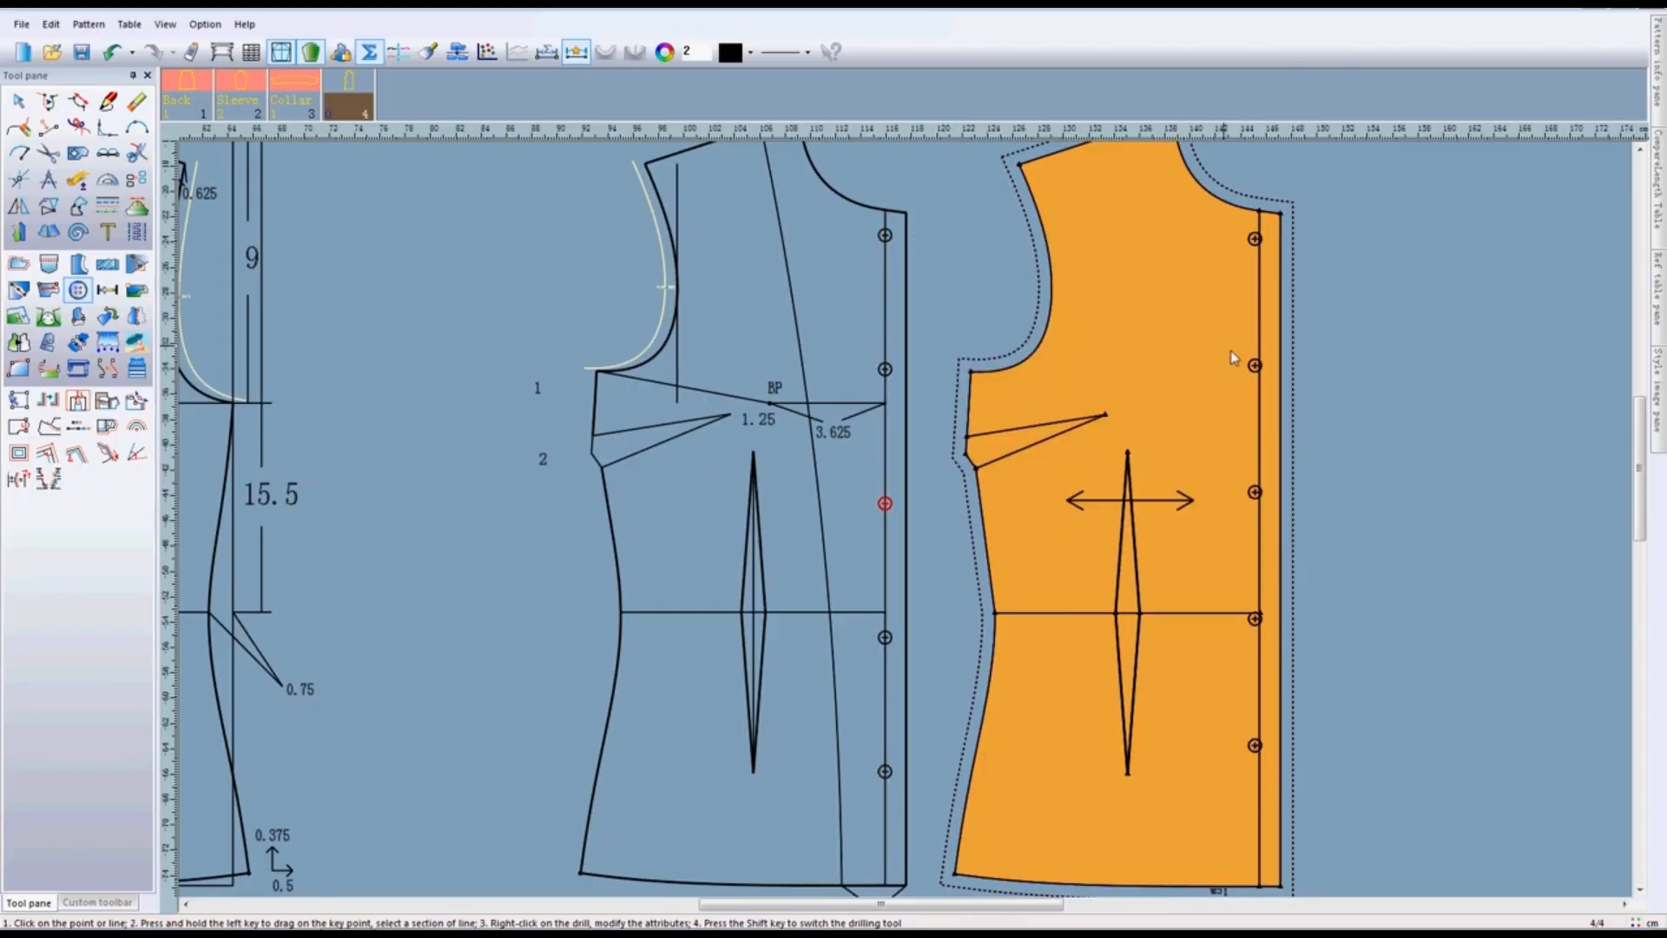